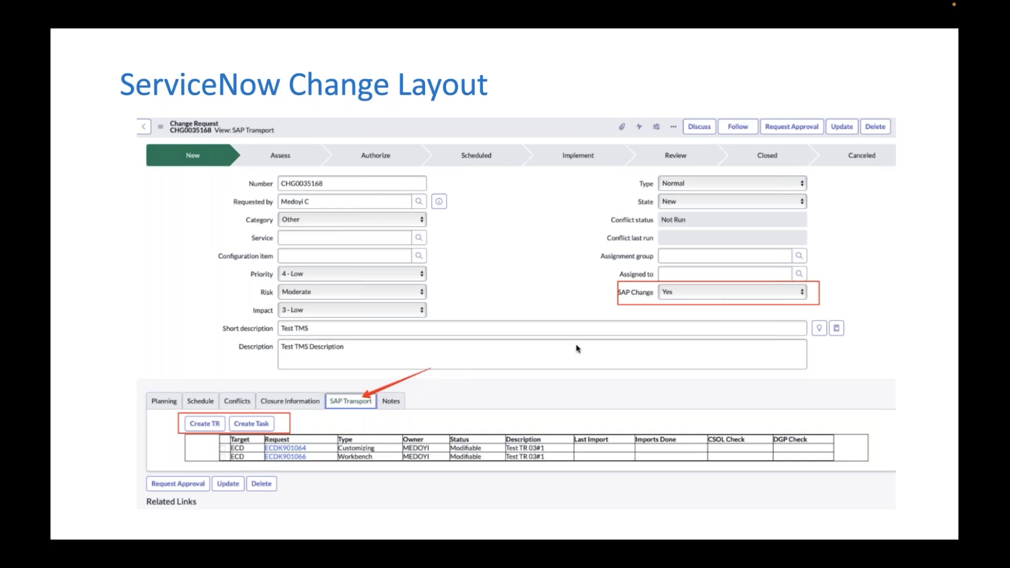
key("Right")
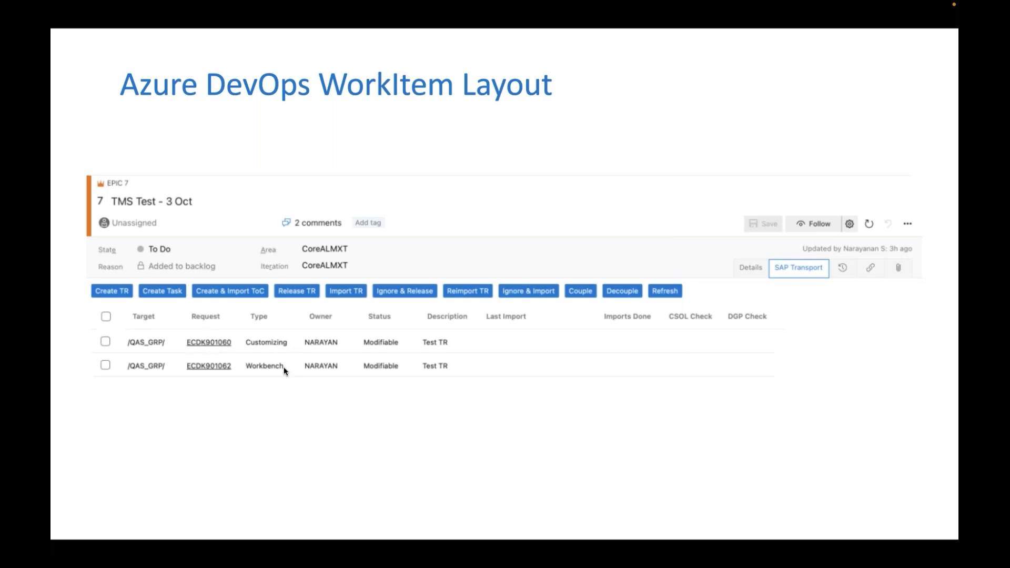
key("Right")
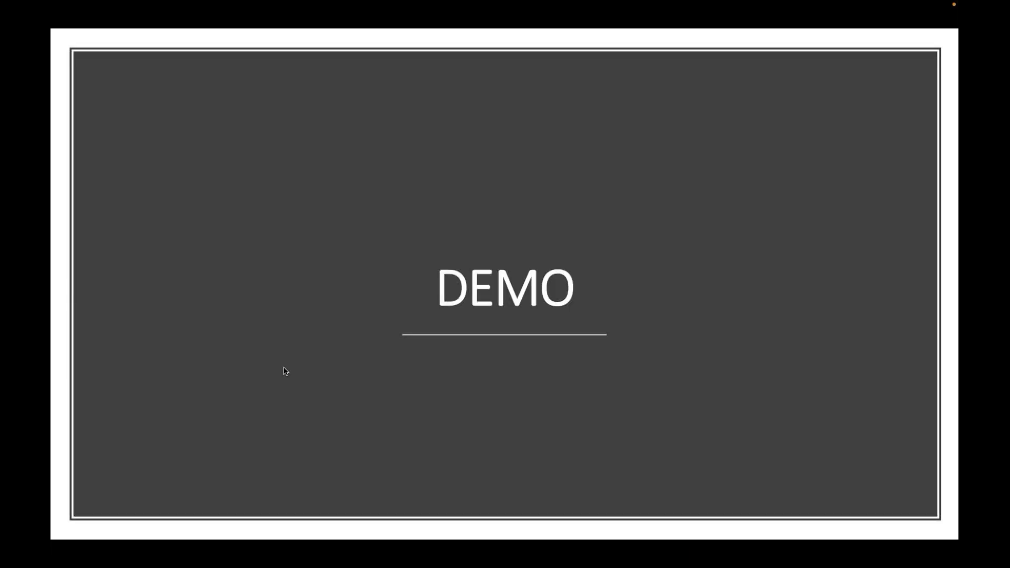
key("Left")
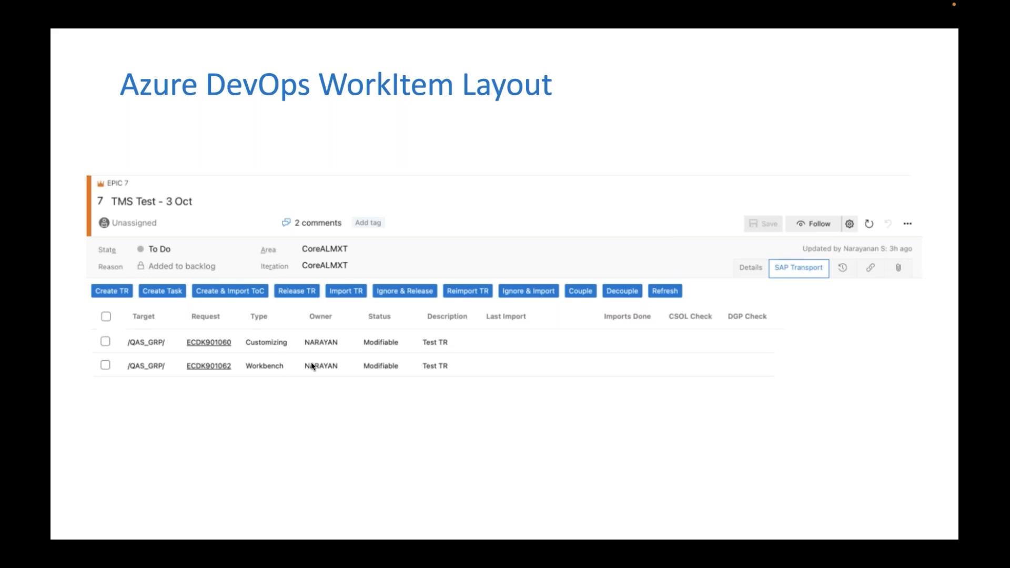
key("Right")
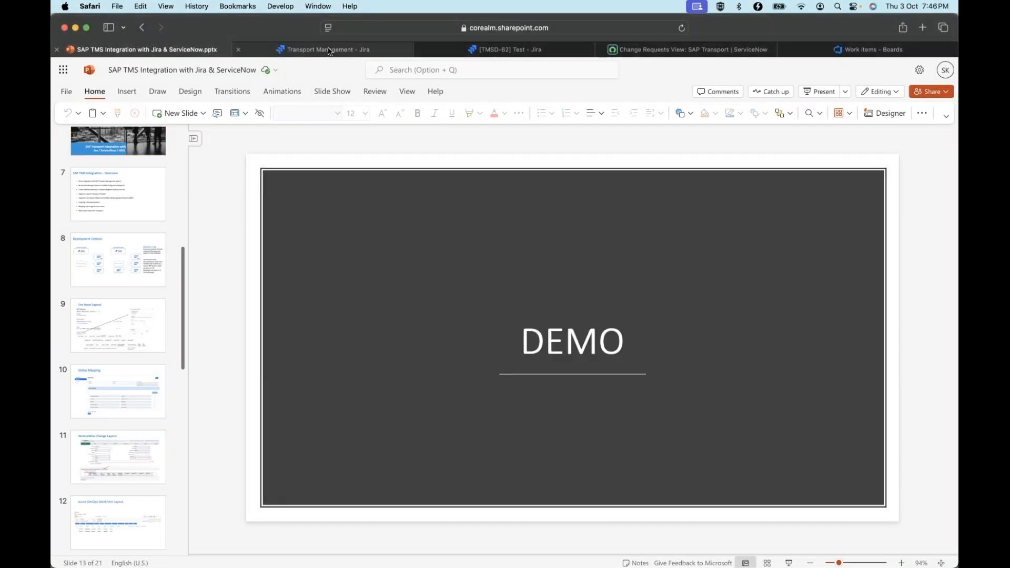
Switch to the Jira Transport Management page, open its Connectivity section and reload the expired page
left_click(350, 52)
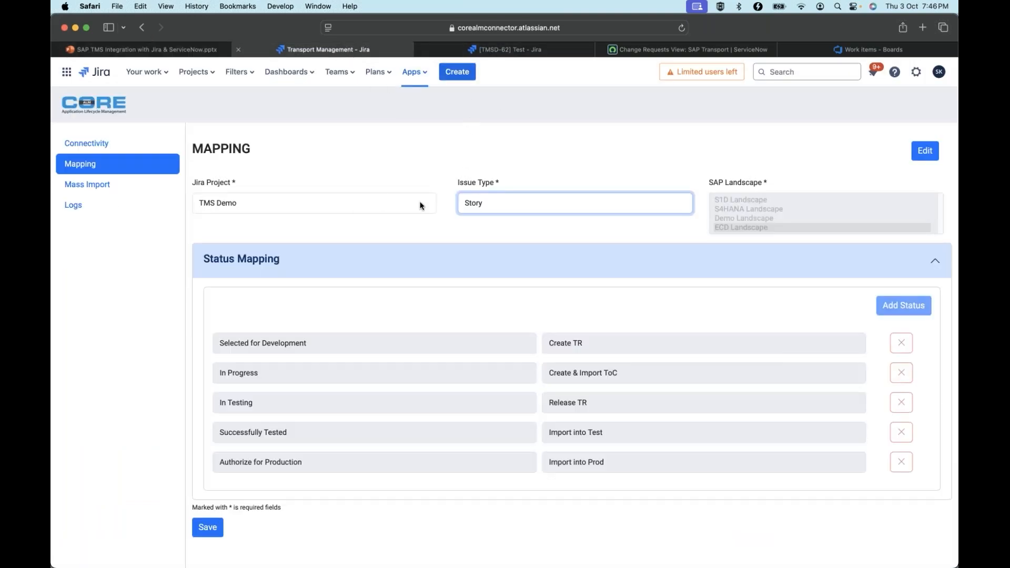
left_click(94, 143)
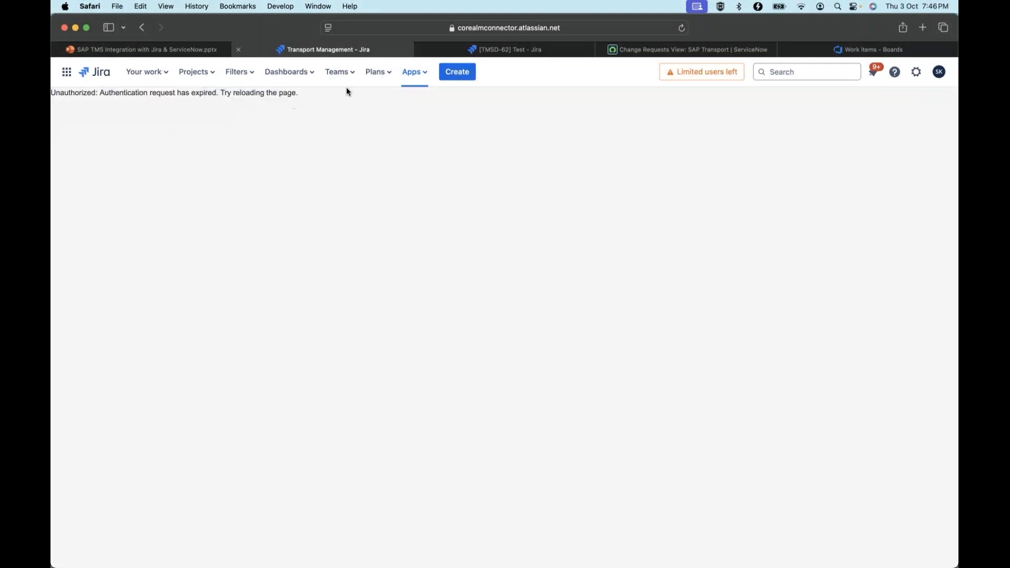
left_click(681, 27)
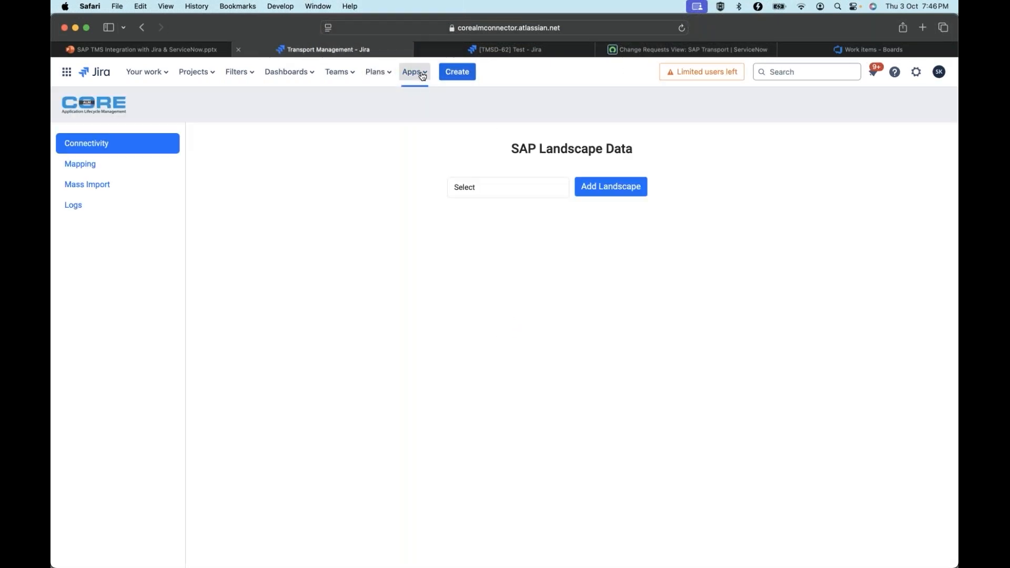
Display the SAP landscape data for ECD Landscape, test its connection and dismiss the connection status
left_click(508, 186)
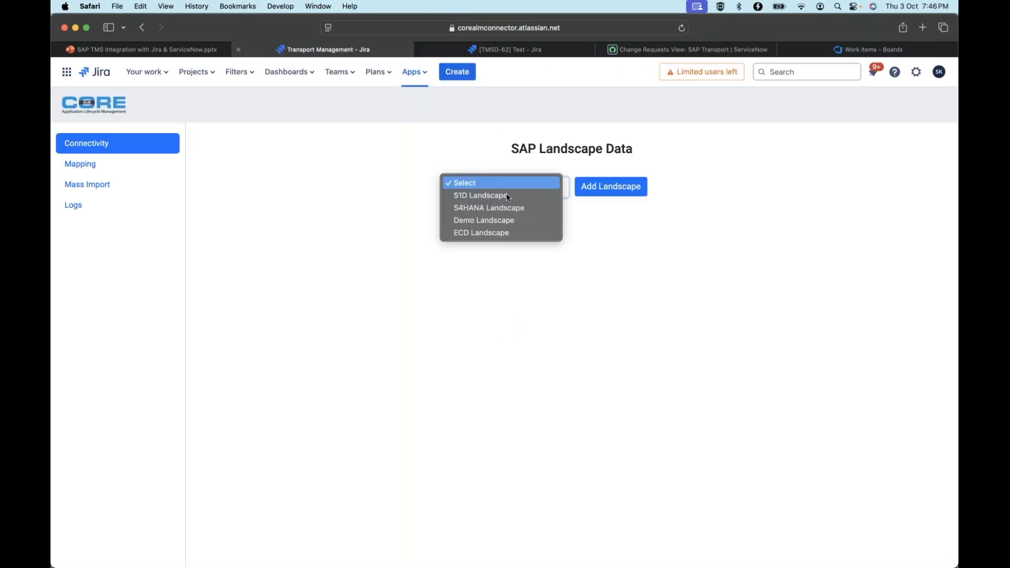
left_click(675, 250)
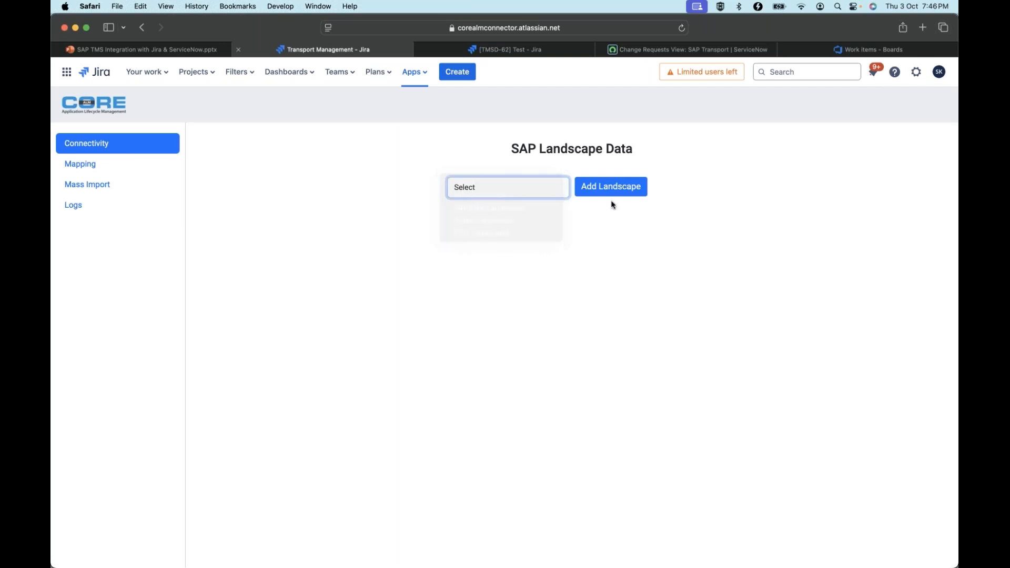
left_click(518, 191)
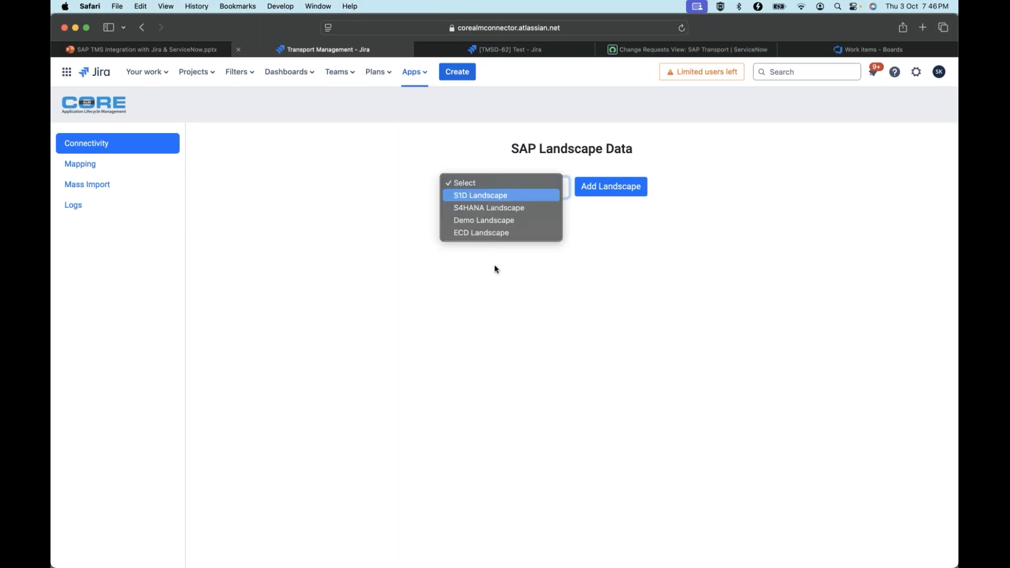
left_click(480, 233)
left_click(661, 453)
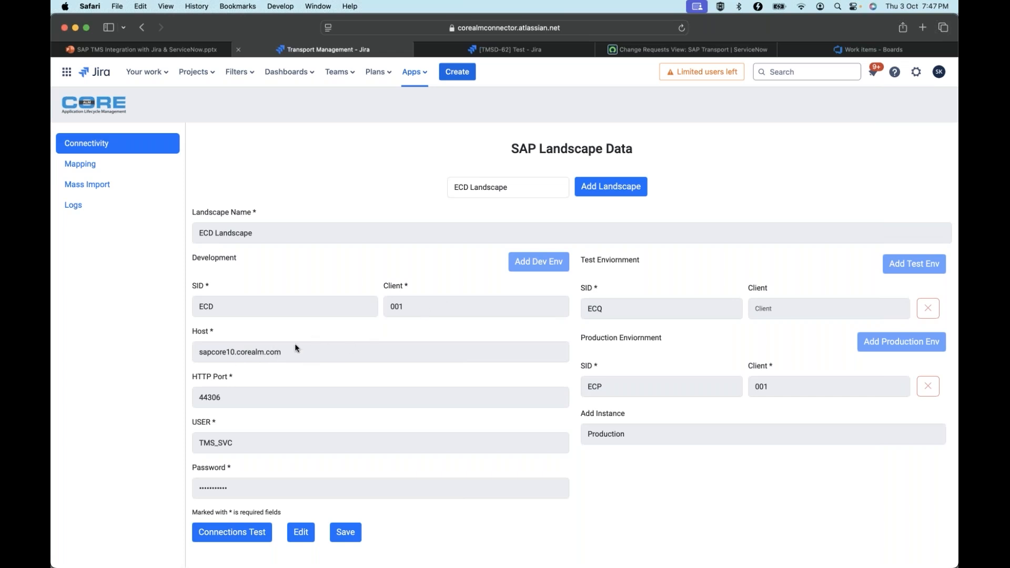
left_click(226, 532)
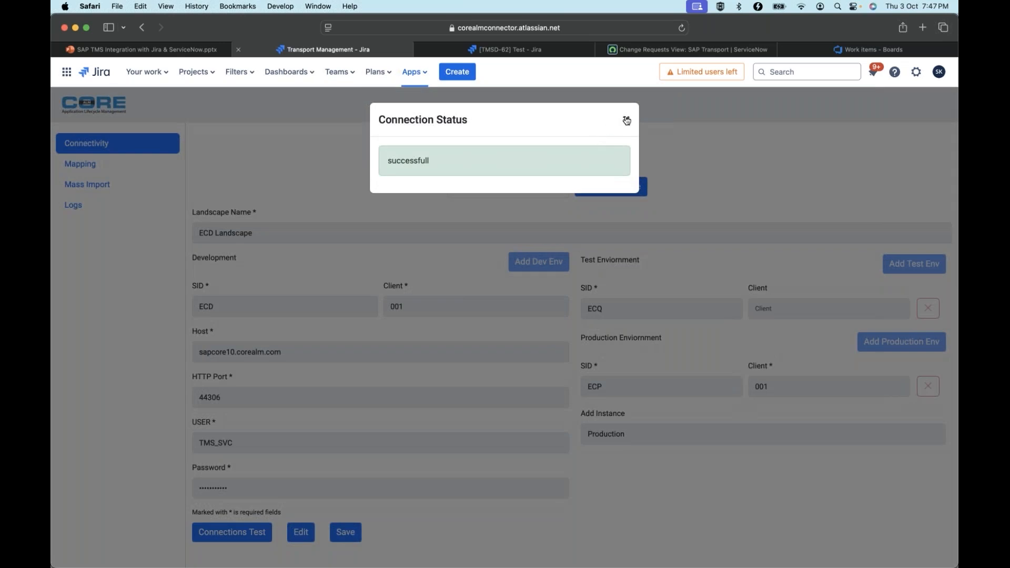
left_click(626, 121)
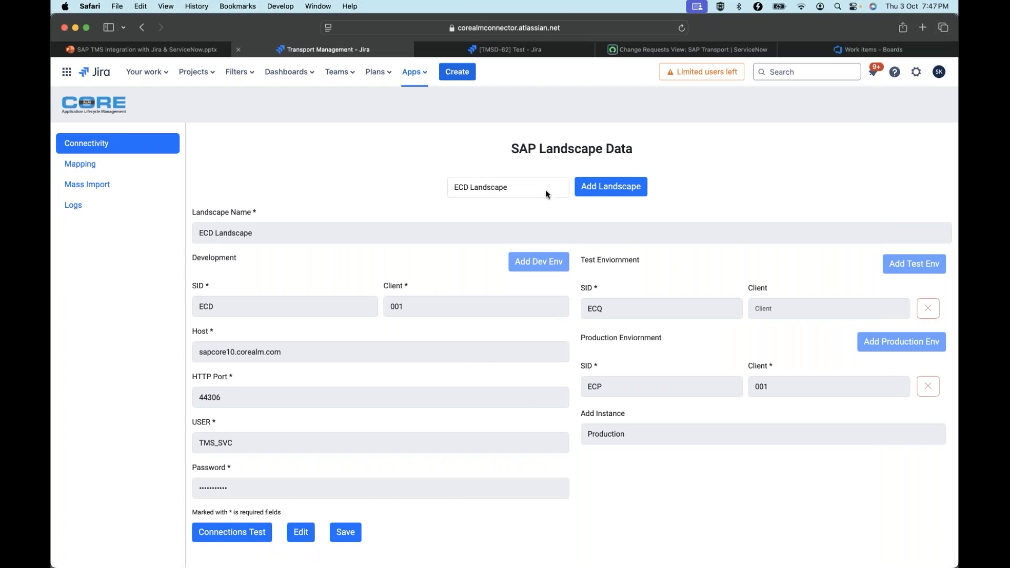
Show the status mapping for the TMS Demo project and the Story issue type
left_click(84, 165)
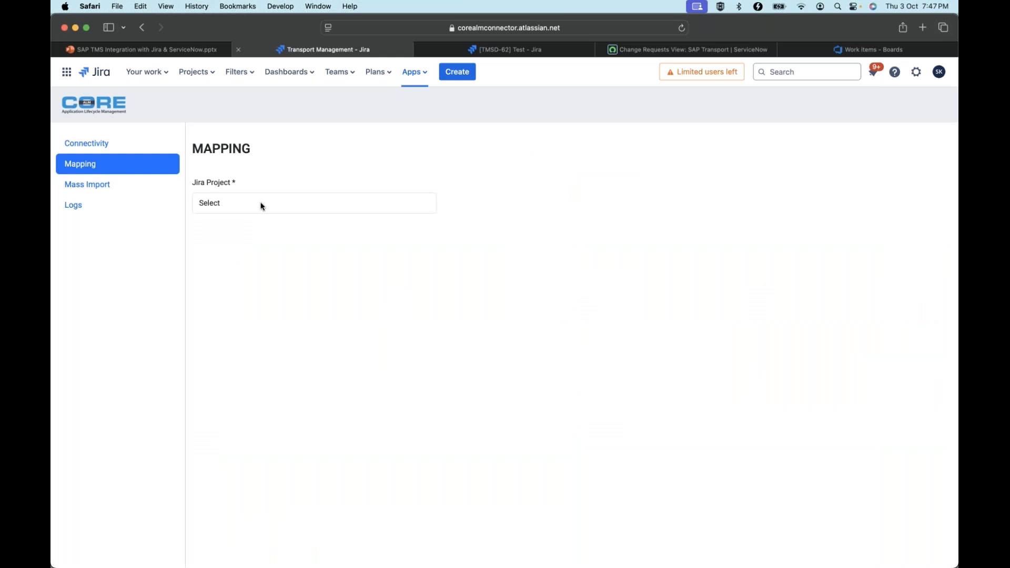
left_click(262, 205)
left_click(267, 332)
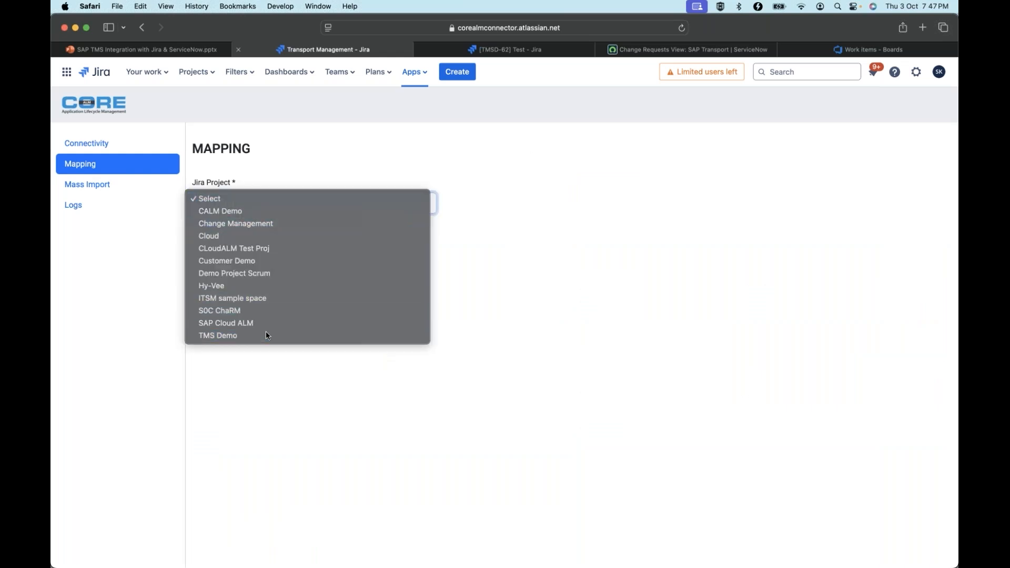
left_click(582, 204)
left_click(541, 224)
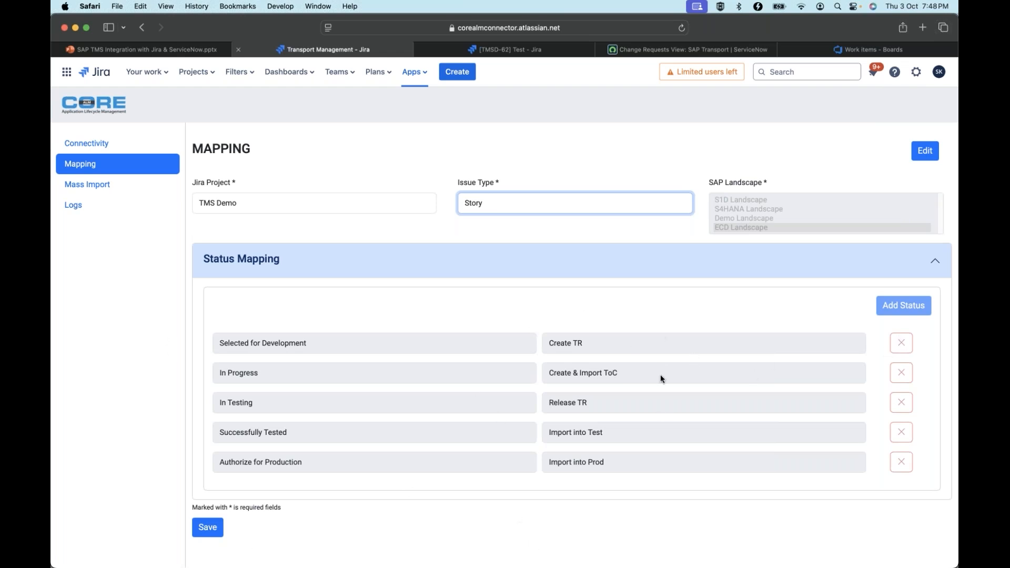
Open Mass Import and choose the TMS Demo project with the Story issue type
left_click(92, 188)
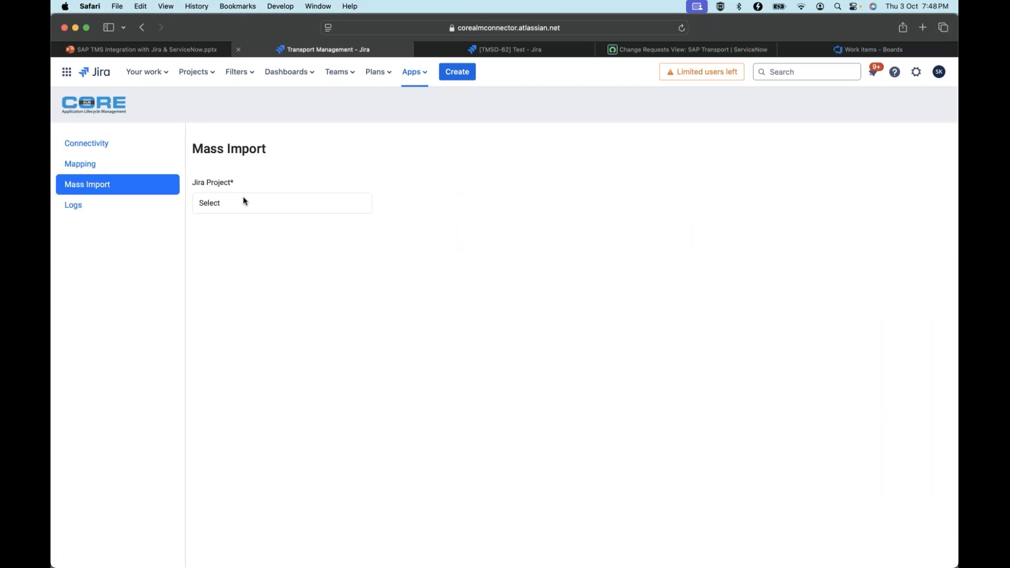
left_click(243, 201)
left_click(229, 338)
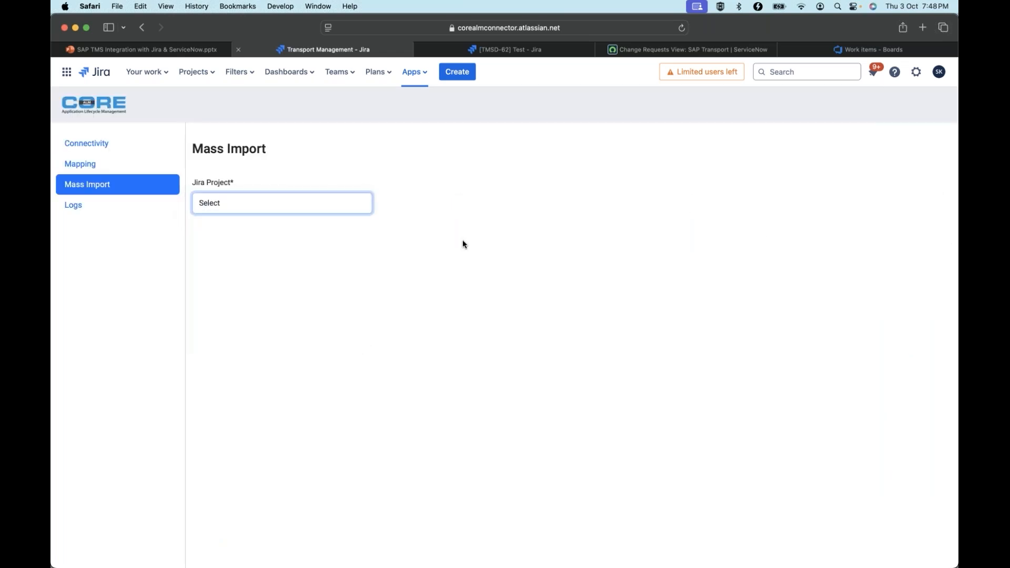
left_click(470, 208)
left_click(448, 236)
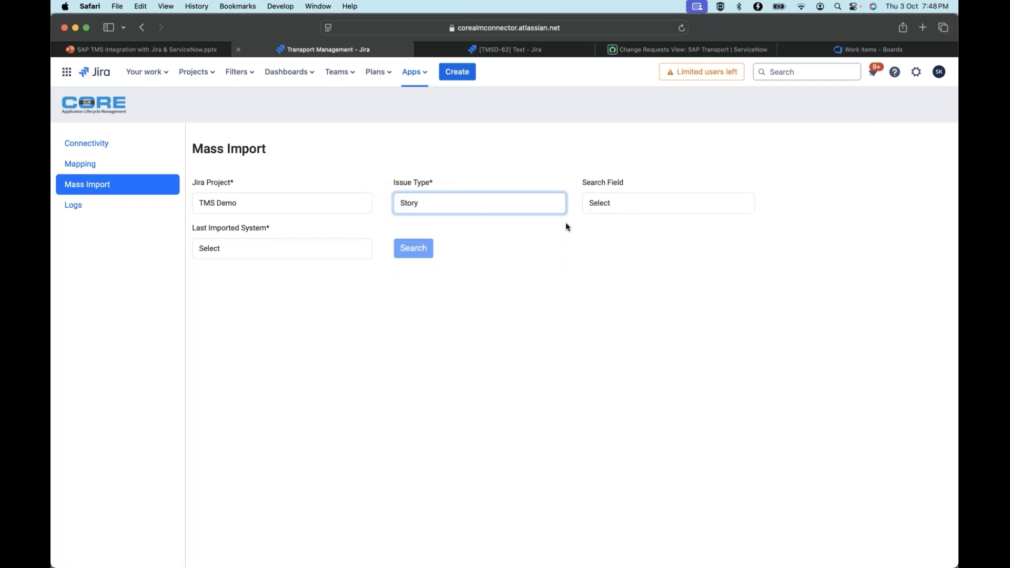
left_click(622, 206)
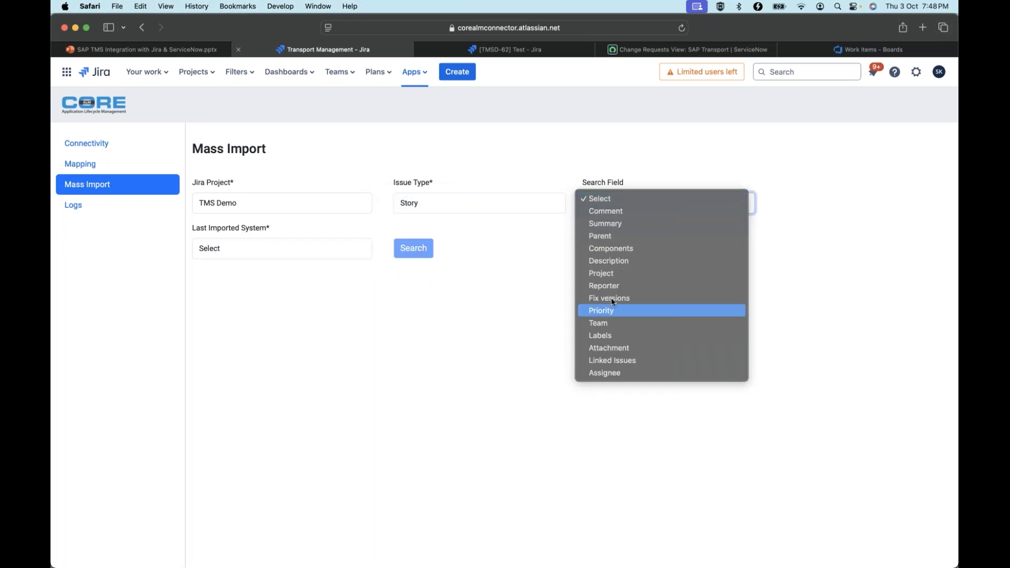
left_click(607, 311)
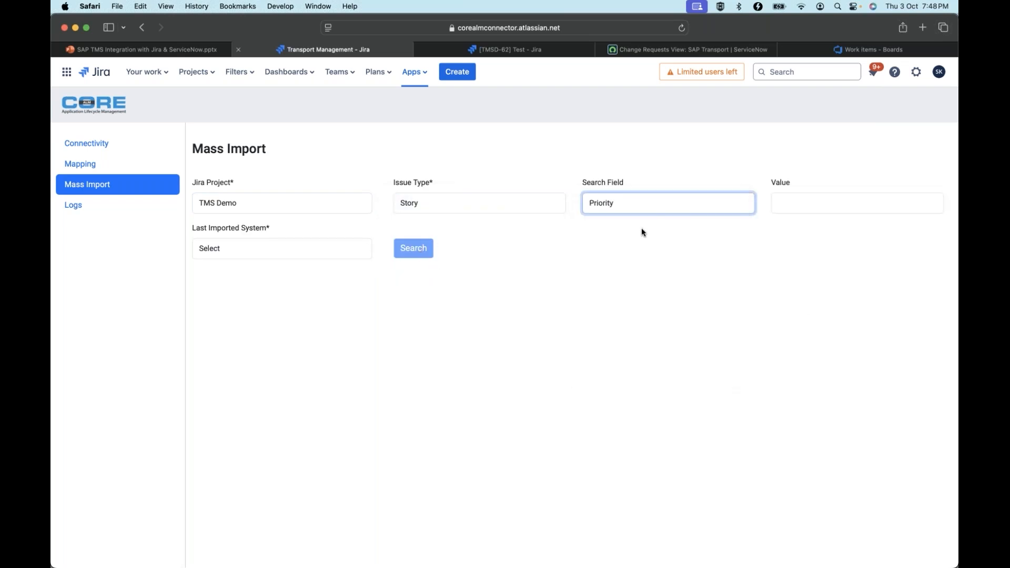
left_click(656, 207)
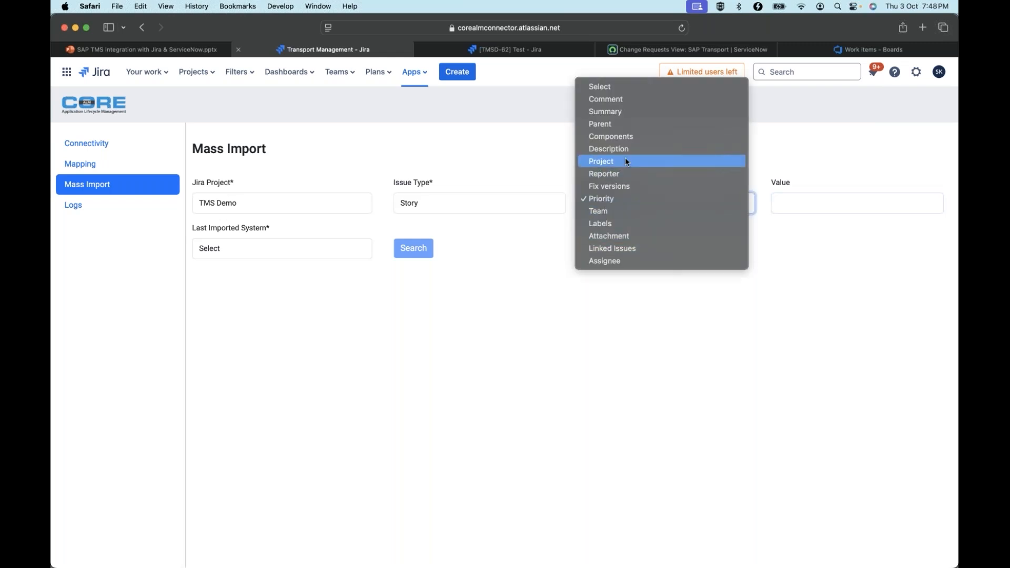
left_click(614, 111)
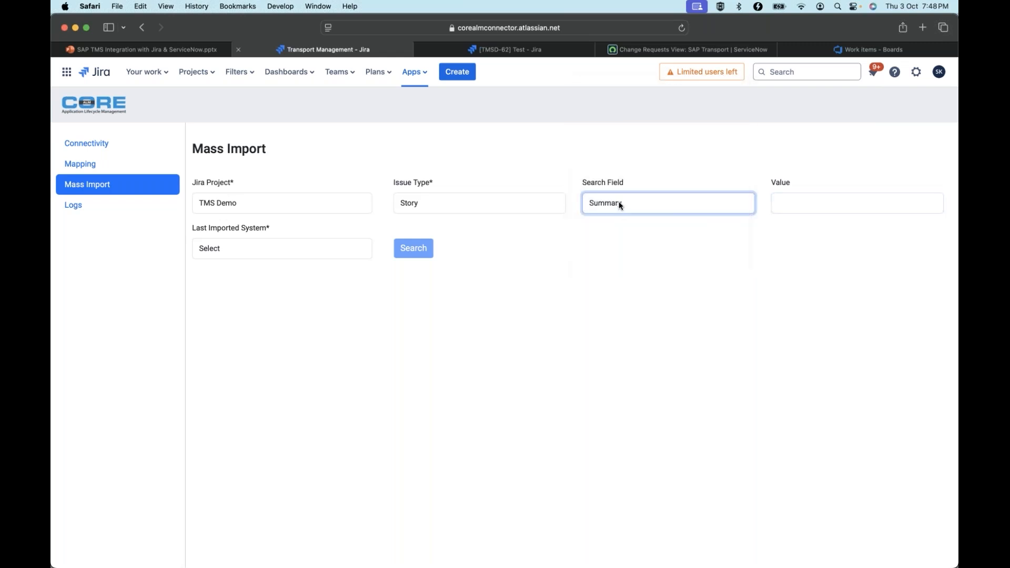
left_click(620, 209)
left_click(614, 174)
Search the mass import list for stories whose last imported system is ECQ
left_click(245, 248)
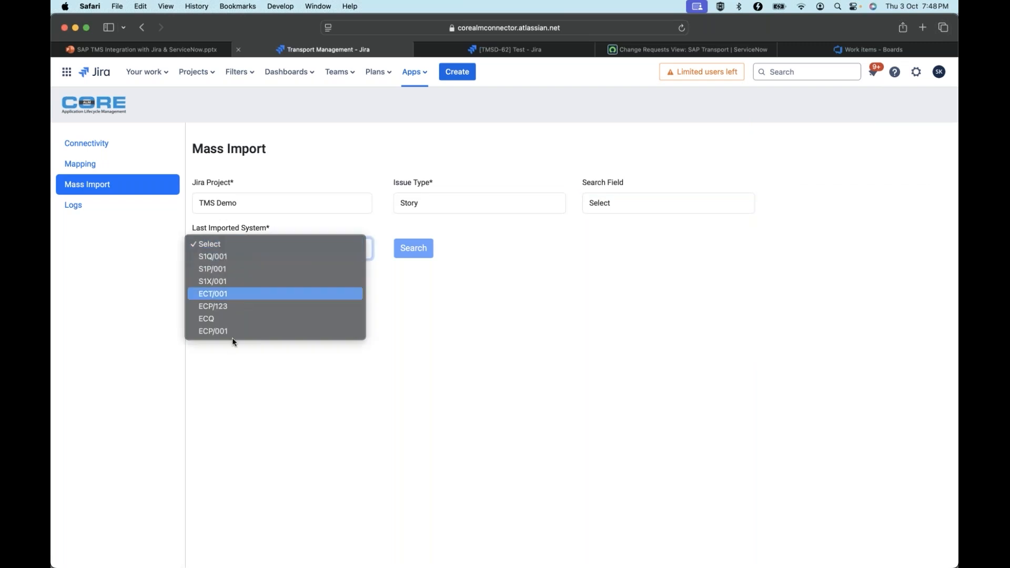
left_click(229, 319)
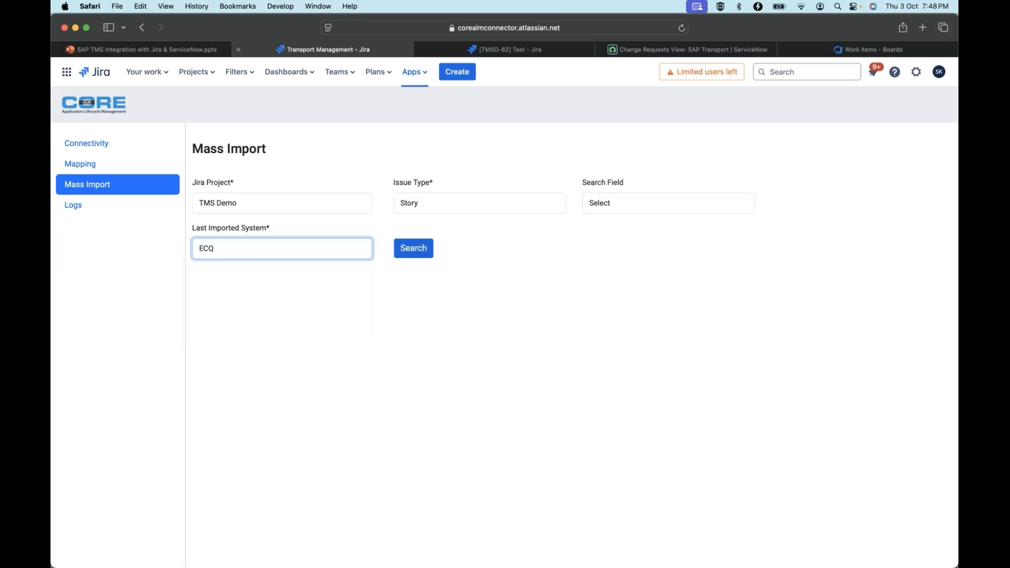
left_click(409, 254)
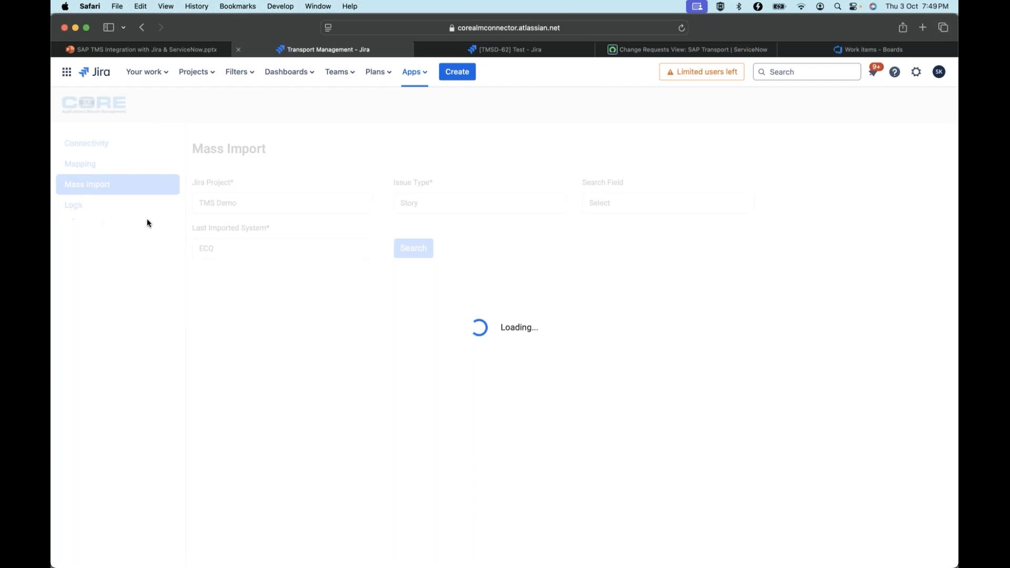
Switch to the TMSD-62 issue page and start a new TMS Demo story with the summary "Webinar Demo - 3 Oct"
left_click(508, 50)
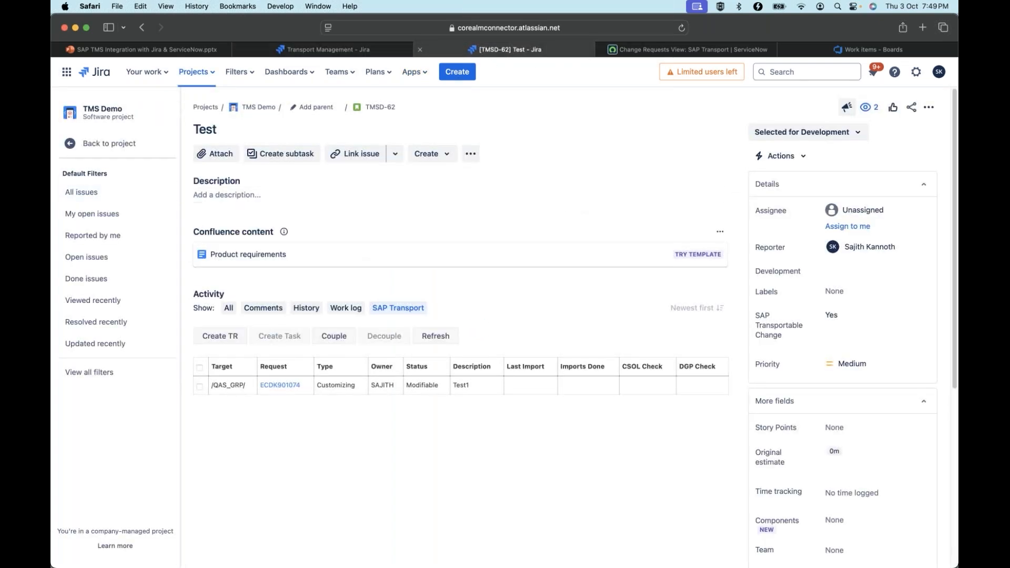
left_click(466, 77)
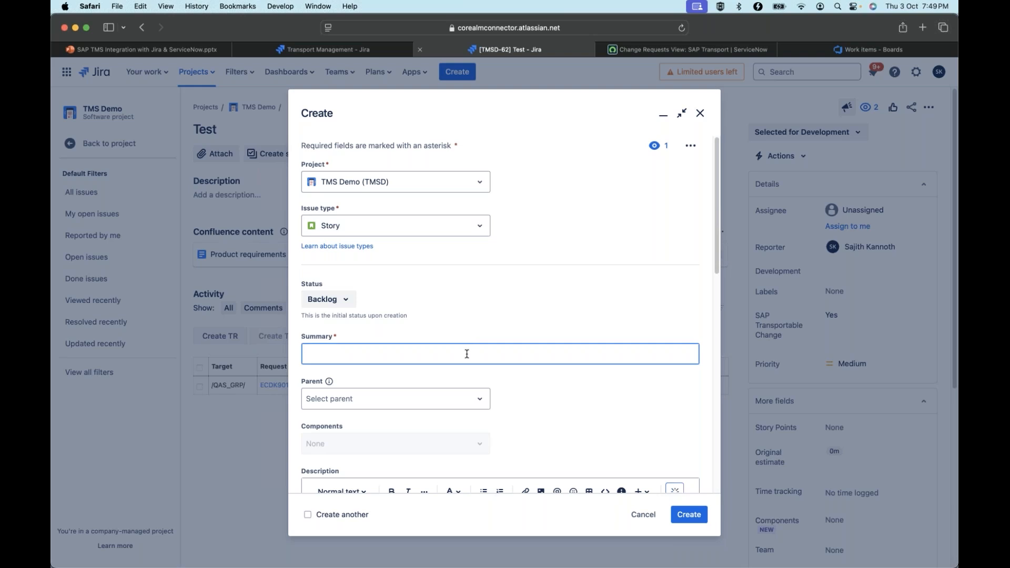
type("Demo - 3 OCt")
key("cmd+a")
key("cmd+c")
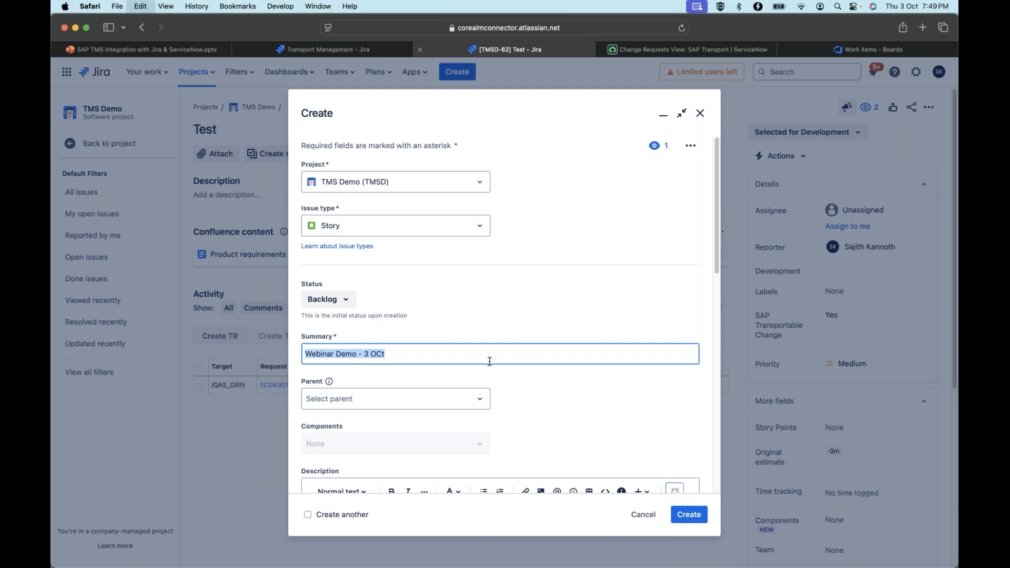
key("Right")
key("BackSpace")
key("BackSpace")
type("ct")
Copy the summary text "Webinar Demo - 3 Oct" into the new story's description
key("super+a")
left_click(710, 338)
scroll(710, 342, "down", 6)
left_click(512, 335)
key("super+v")
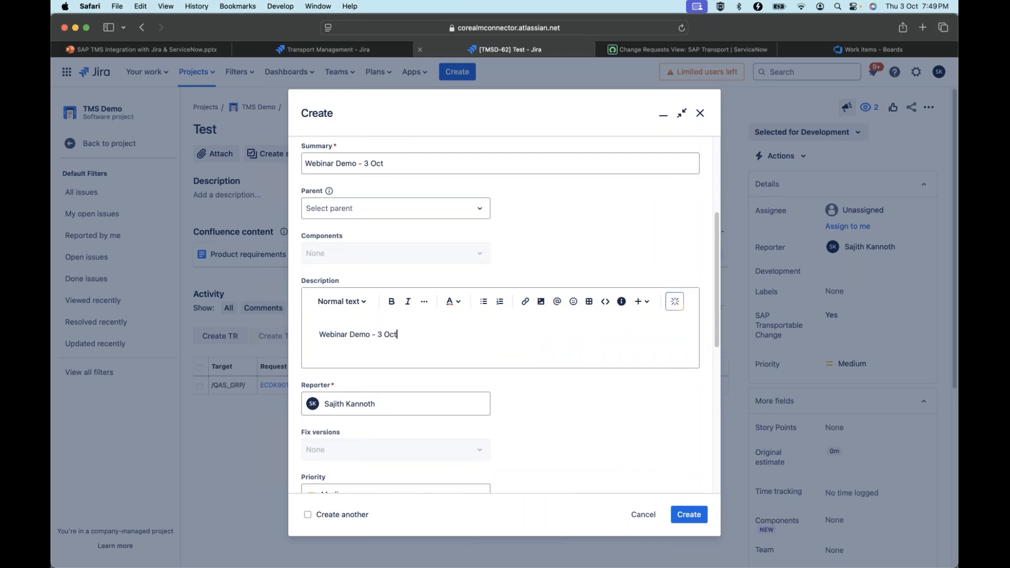
Set SAP Transportable Change to Yes for the new story and create it
left_click(731, 341)
left_click_drag(716, 330, 694, 503)
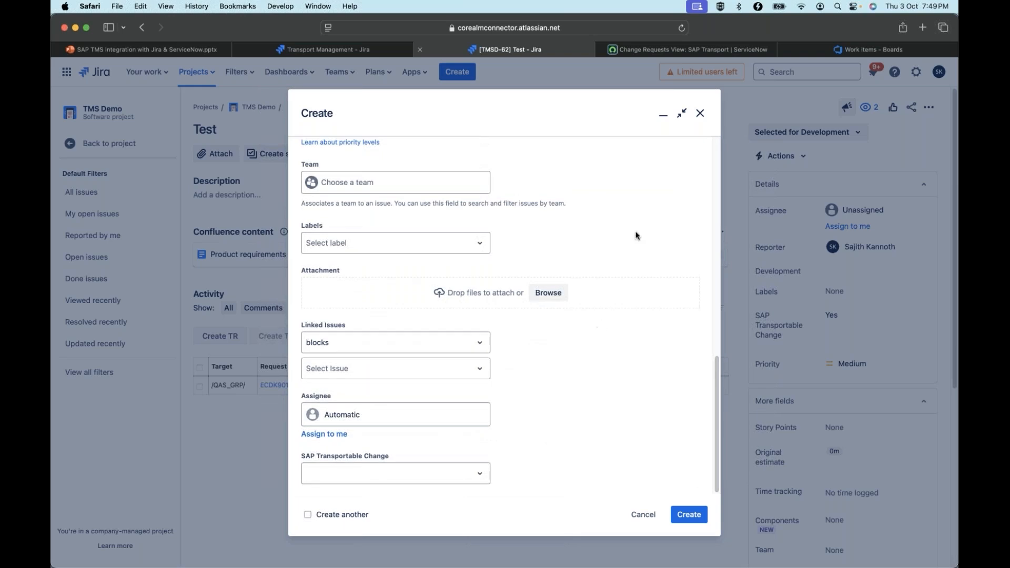
left_click_drag(717, 152, 714, 188)
scroll(694, 367, "down", 10)
left_click(432, 477)
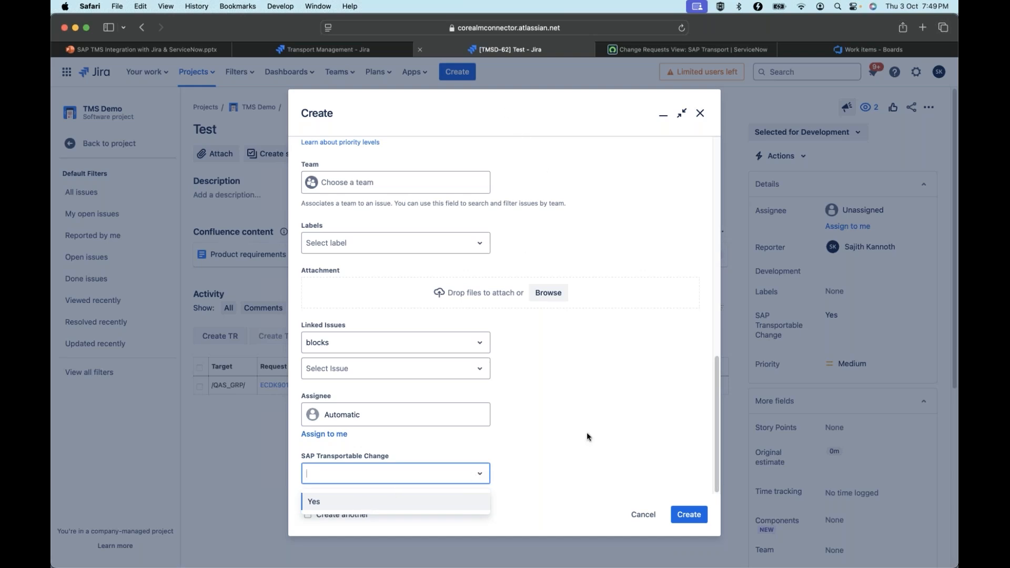
left_click(452, 467)
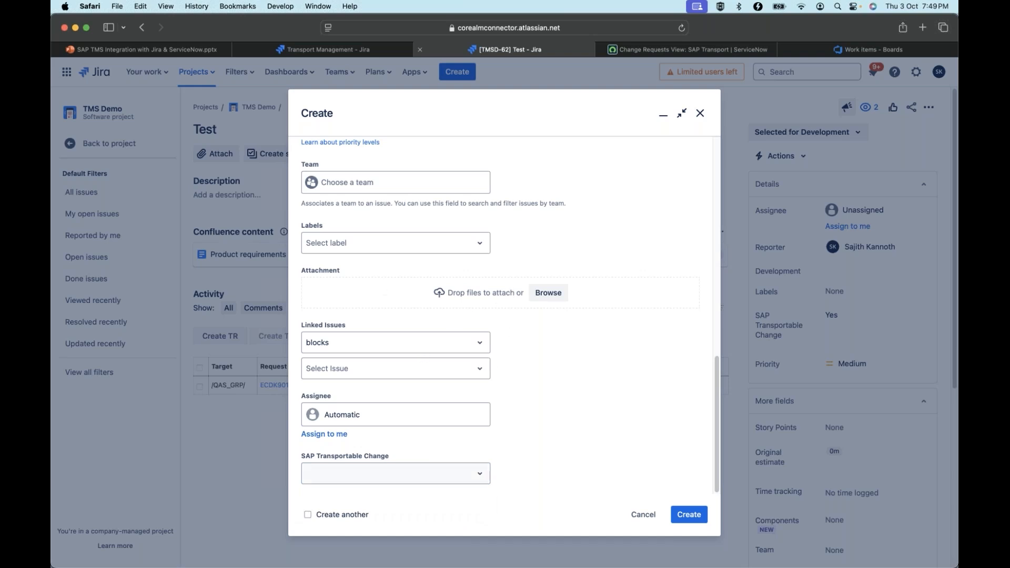
left_click(402, 478)
left_click(379, 502)
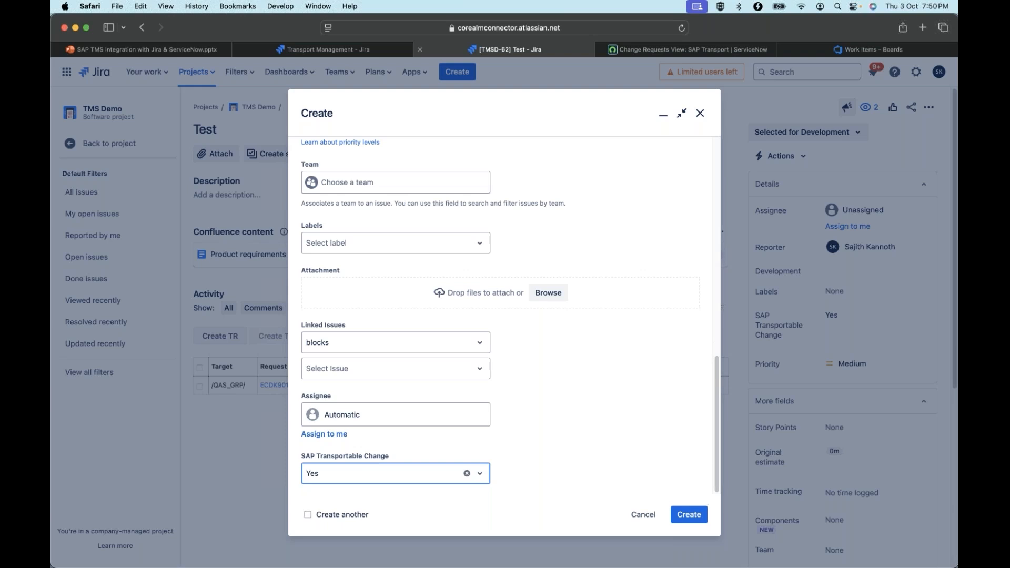
left_click(688, 515)
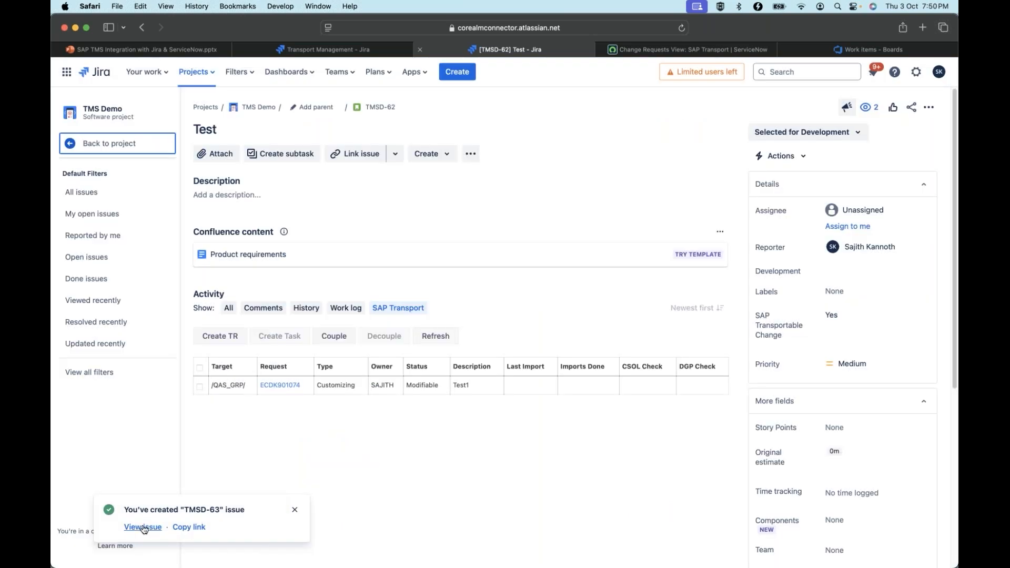
Open the newly created story and view its SAP Transport activity
left_click(143, 528)
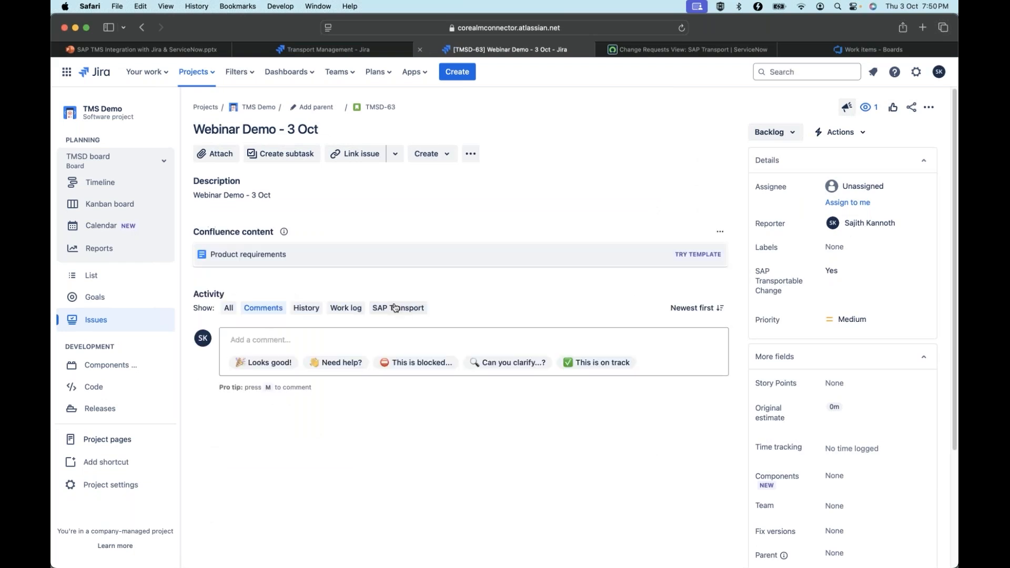
left_click(401, 311)
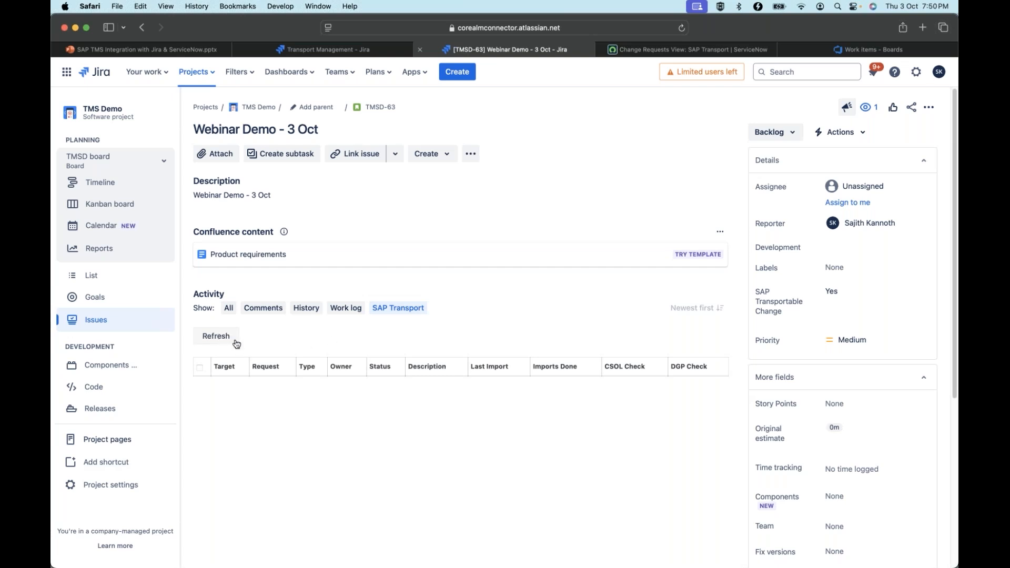
Switch to the Transport Management page, select all stories in the mass import list and clear the selection again
left_click(332, 49)
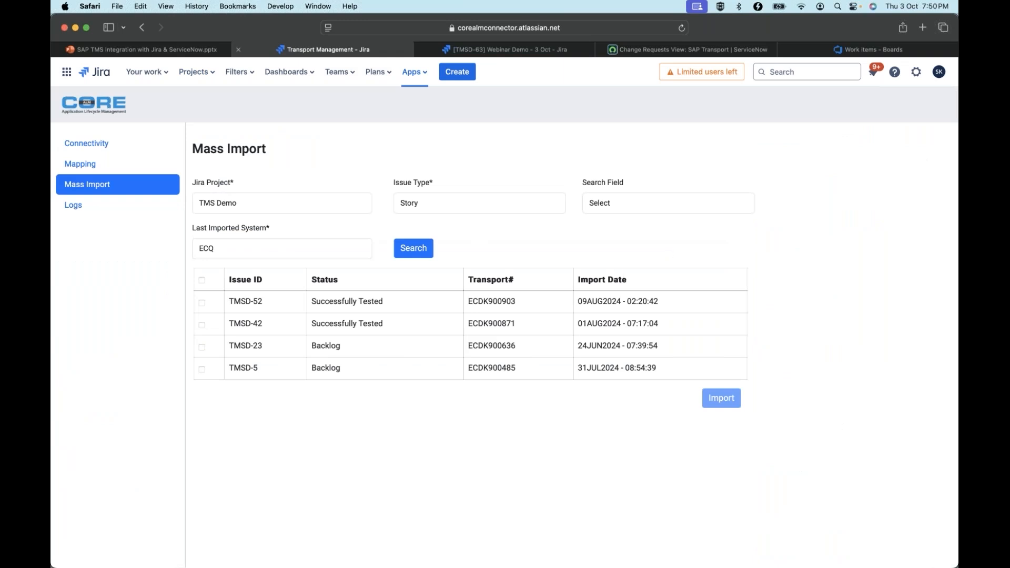
left_click(202, 280)
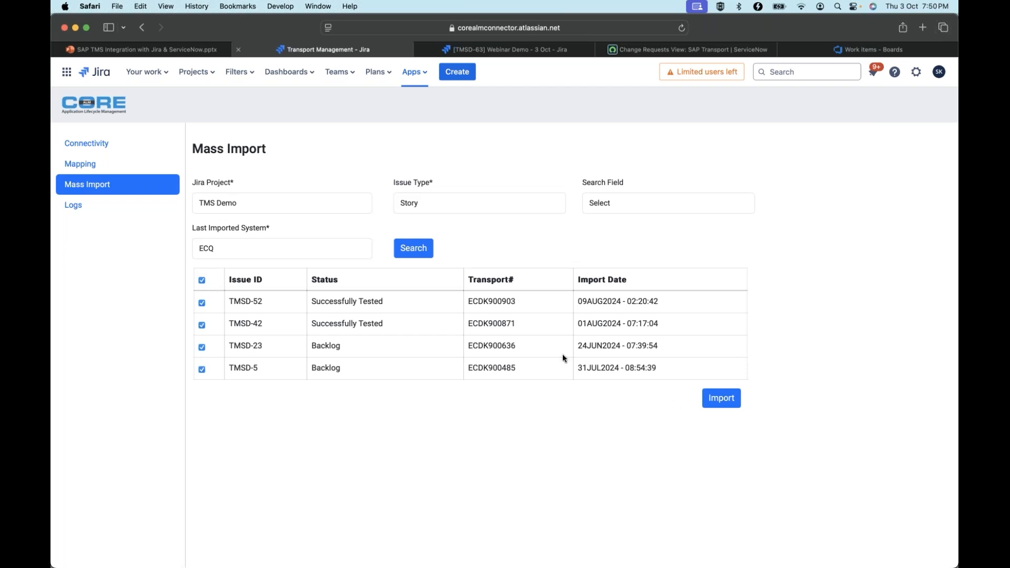
left_click(202, 280)
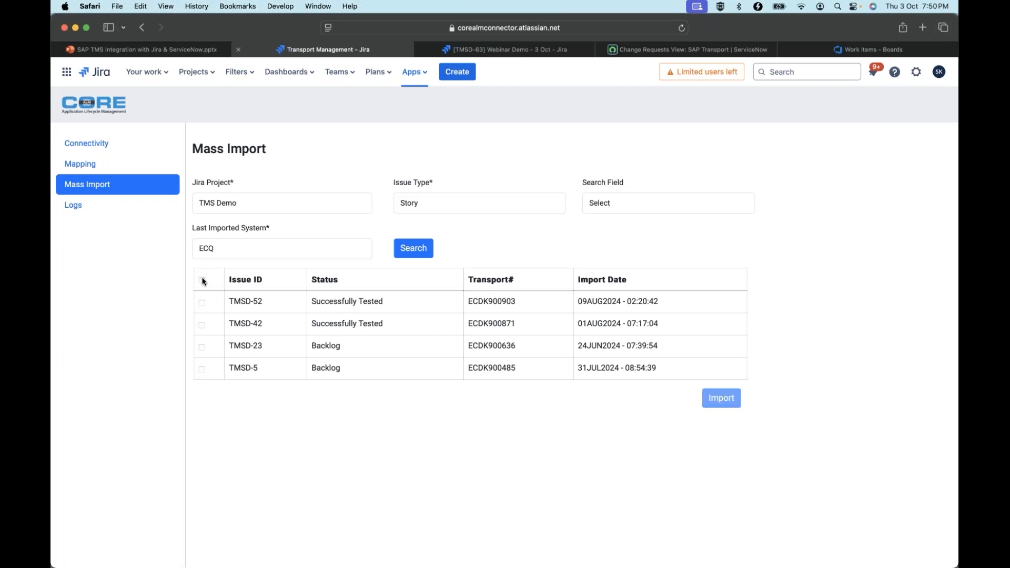
View the connector's status mapping for the Story issue type in the TMS Demo project
left_click(86, 167)
left_click(257, 202)
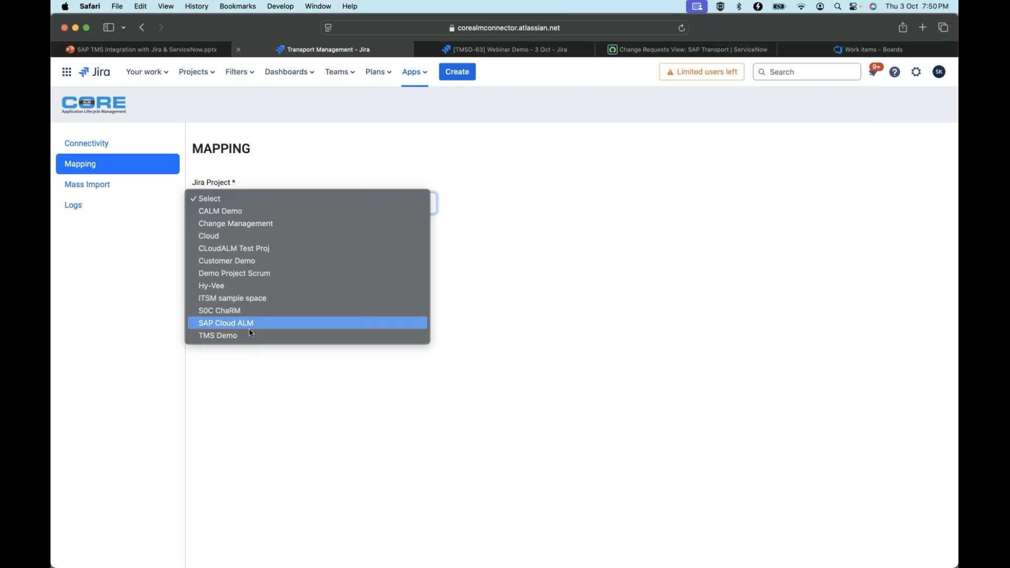
left_click(327, 335)
left_click(569, 203)
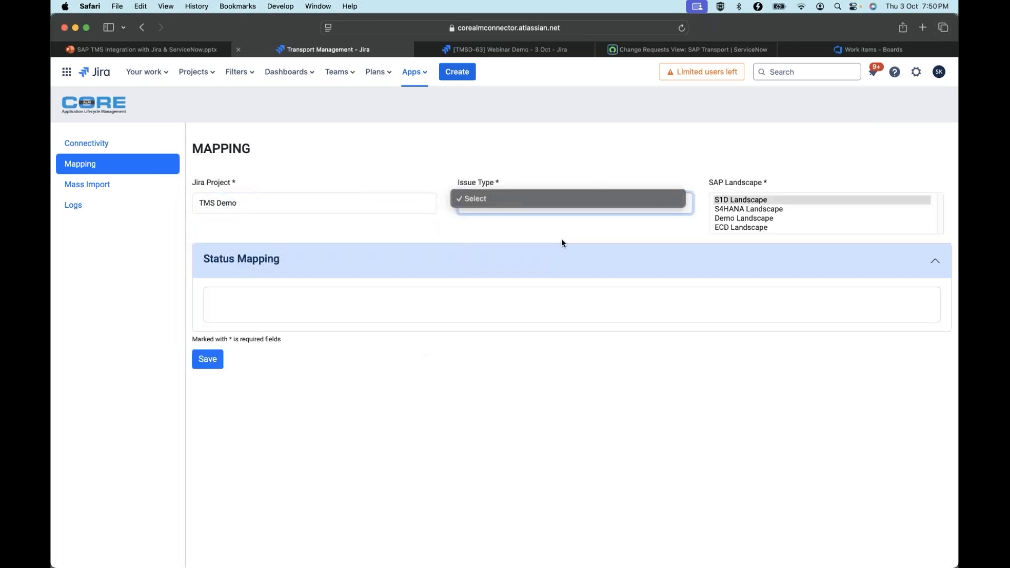
left_click(583, 197)
left_click(582, 202)
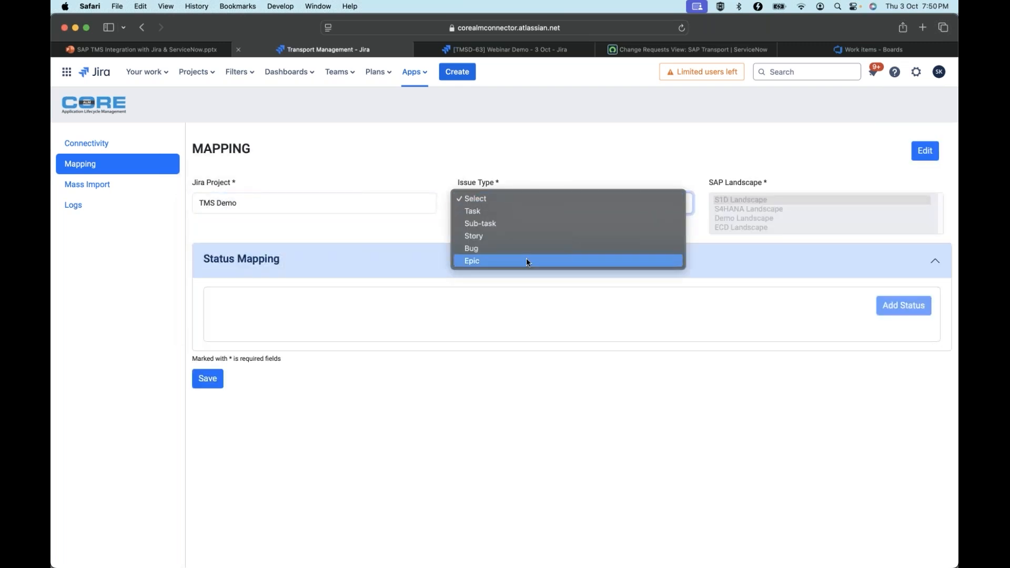
left_click(520, 236)
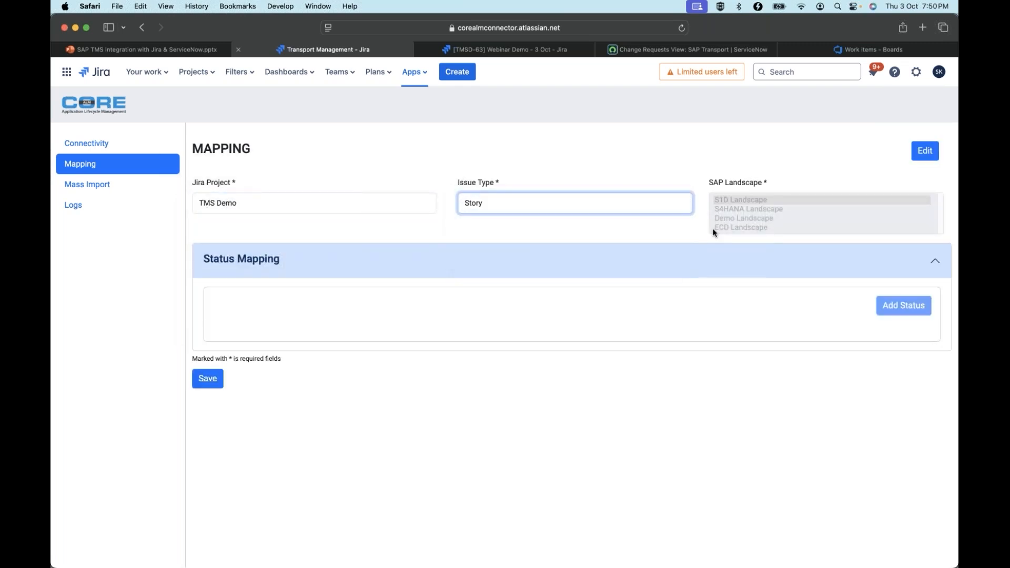
left_click(725, 227)
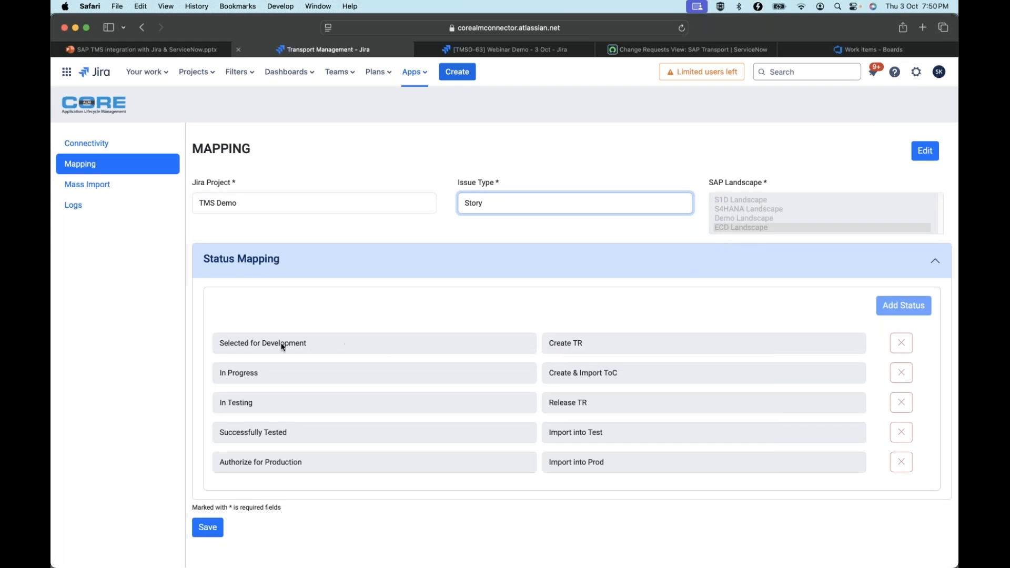
Return to the TMSD-63 story, change its status to Selected for Development and reload its SAP Transport activity
left_click(507, 49)
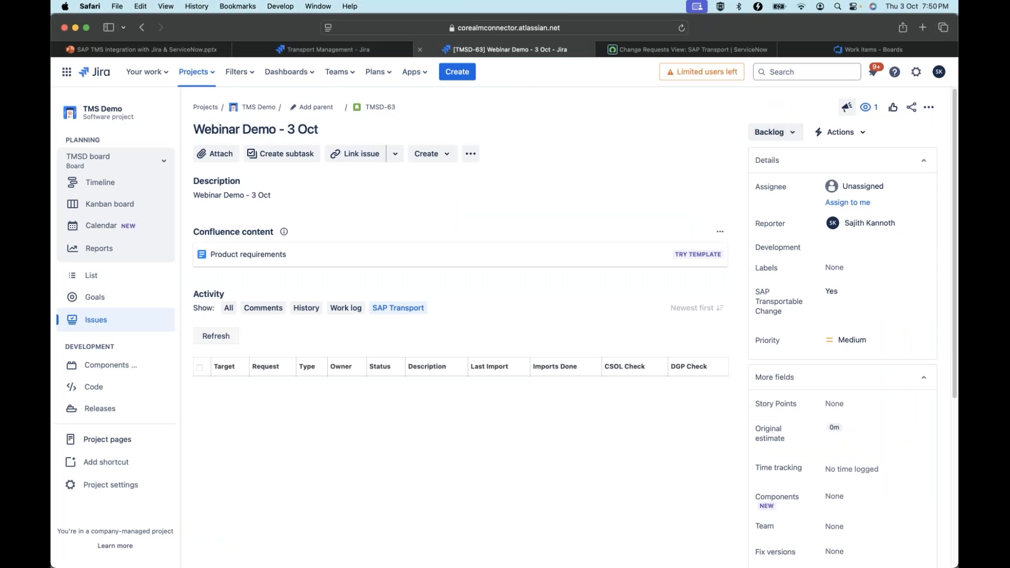
left_click(783, 137)
left_click(787, 158)
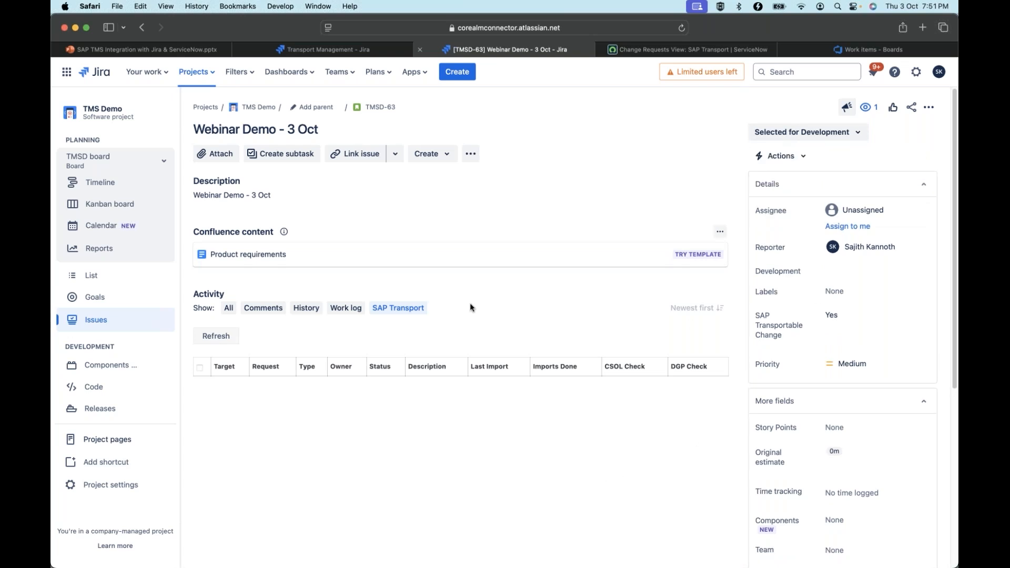
left_click(682, 28)
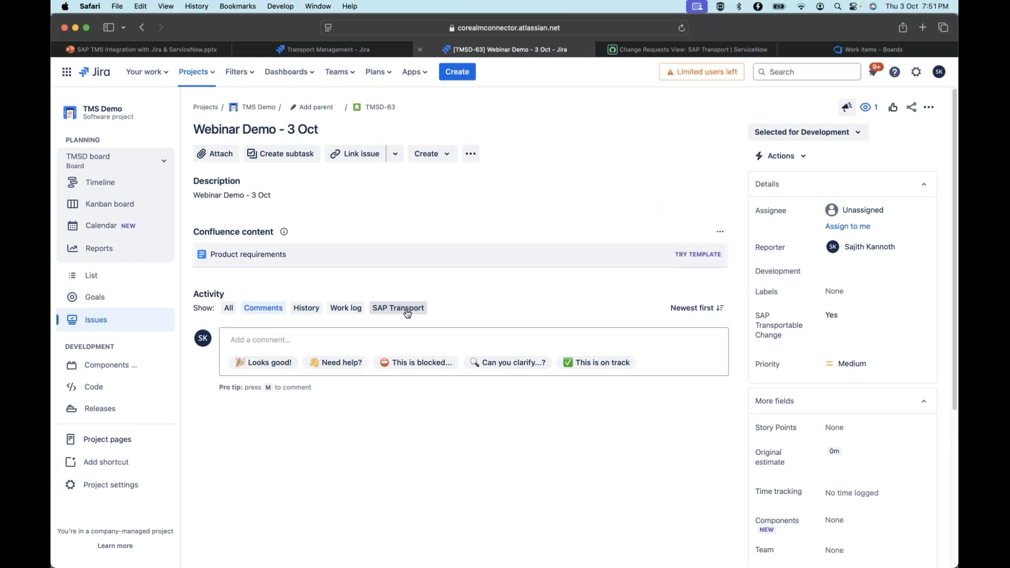
left_click(398, 307)
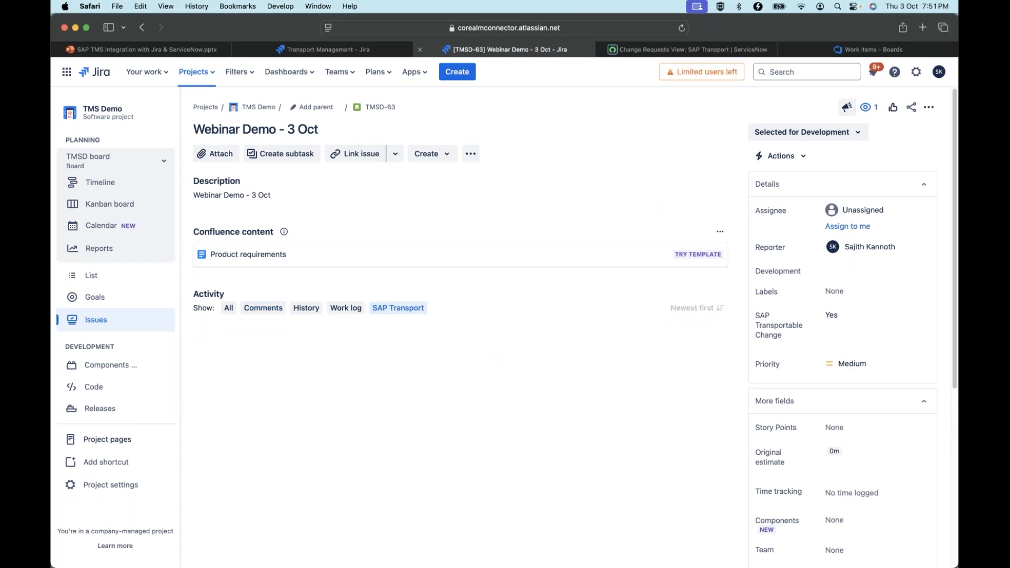
Compare the connector's status mapping with the SAP transport actions offered on the TMSD-63 story
mouse_move(362, 50)
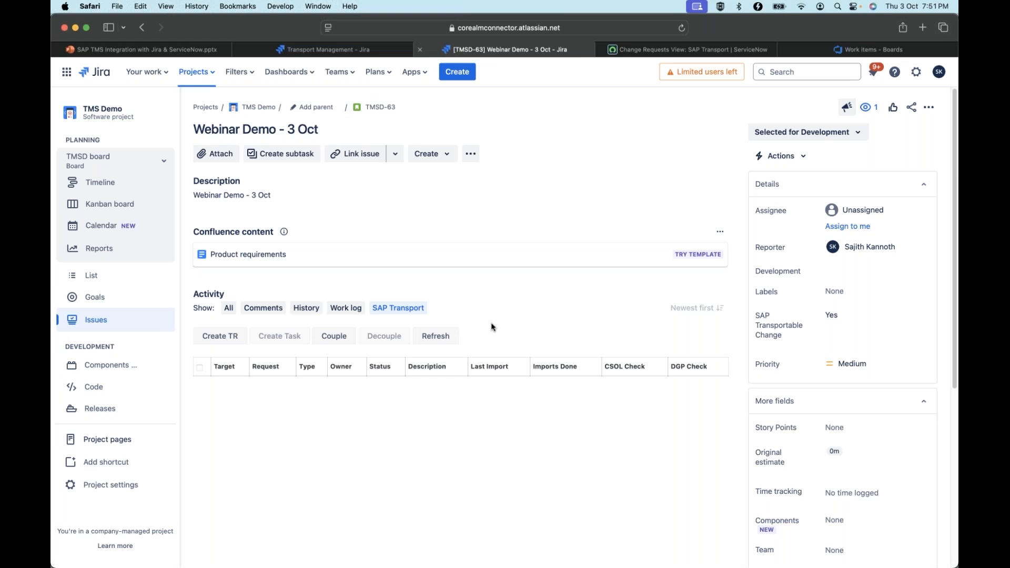
left_click(337, 49)
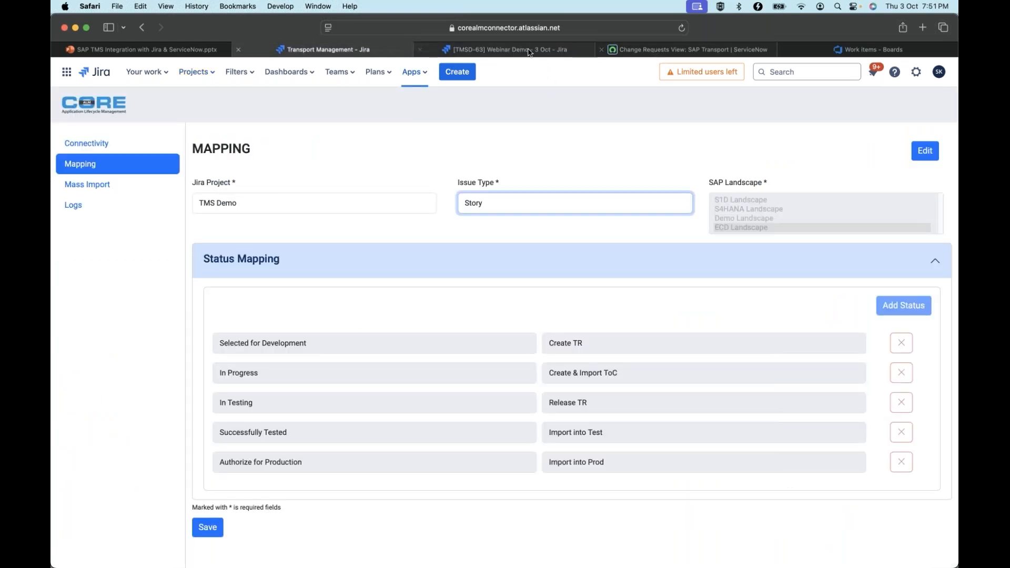
left_click(432, 52)
left_click(364, 49)
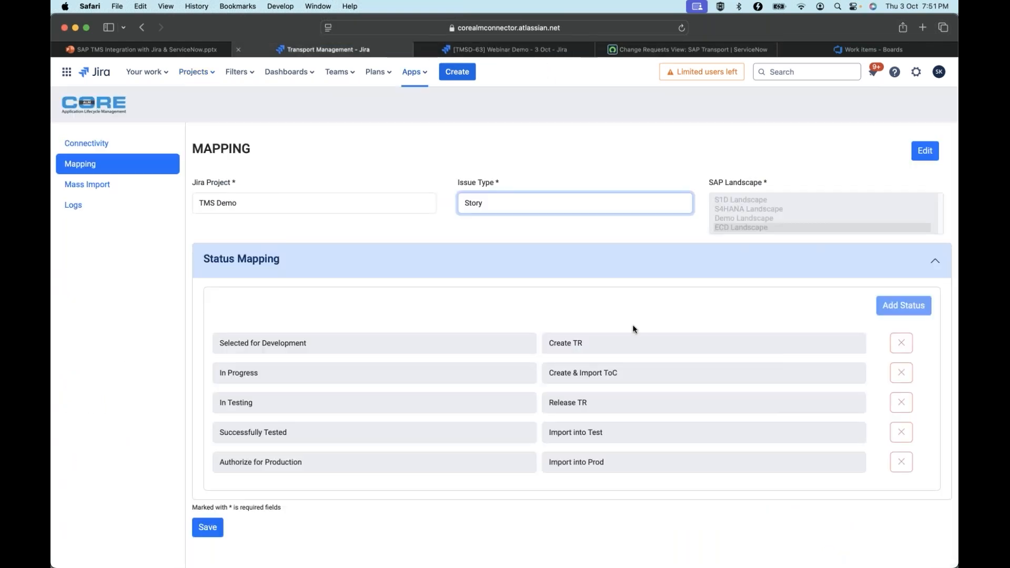
left_click(563, 49)
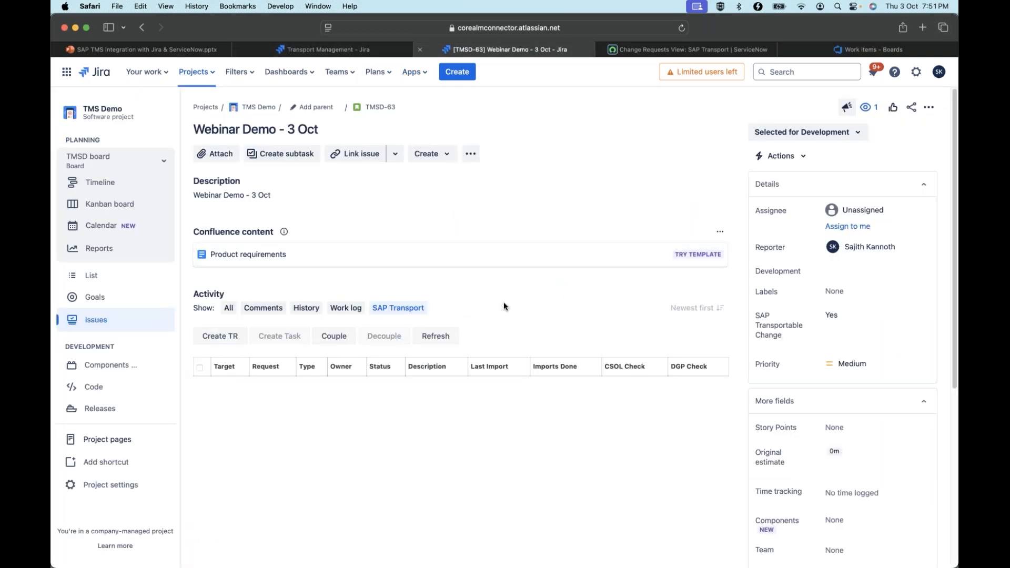
key("ctrl+shift+Tab")
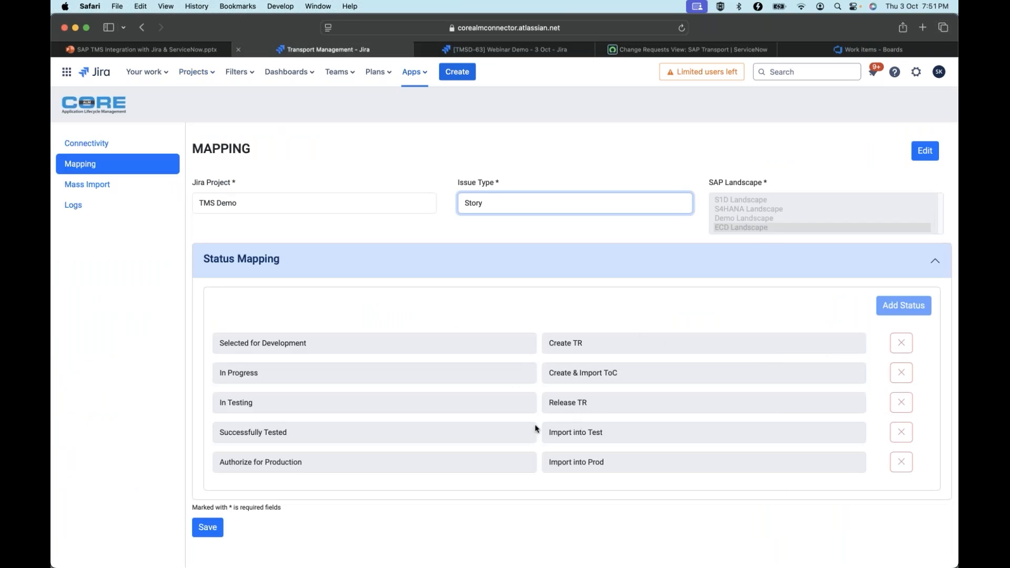
left_click(480, 49)
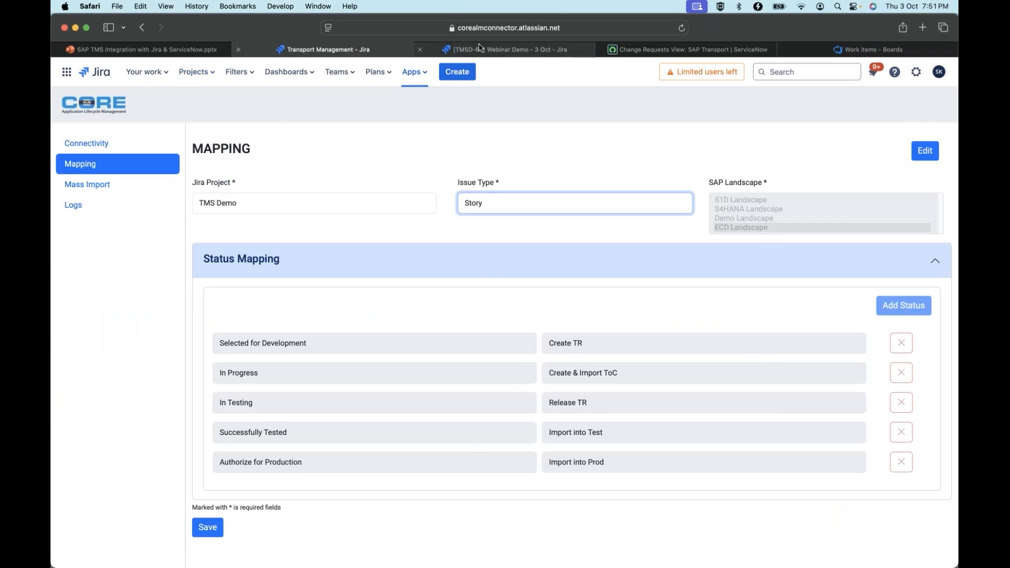
left_click(323, 49)
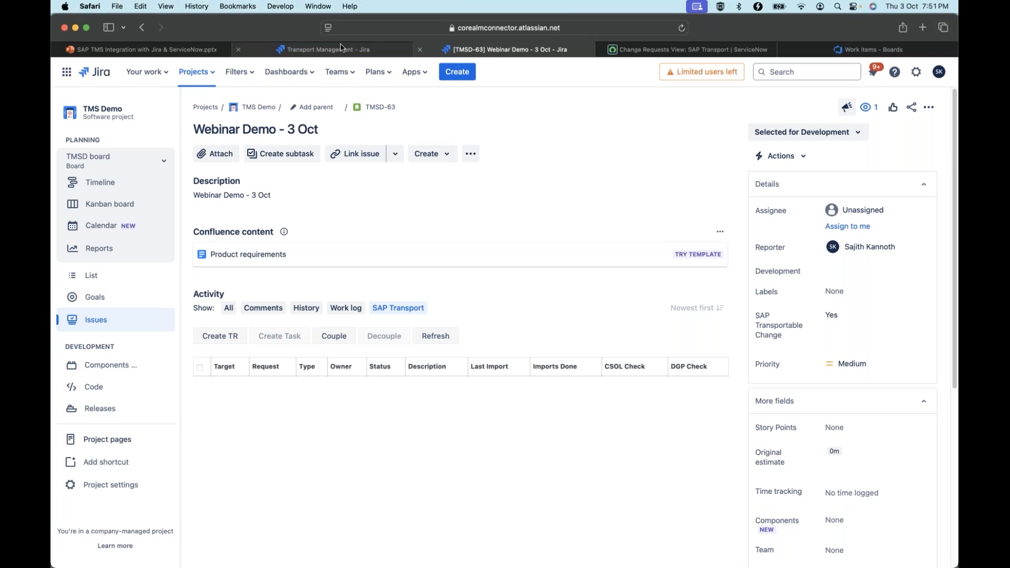
left_click(505, 50)
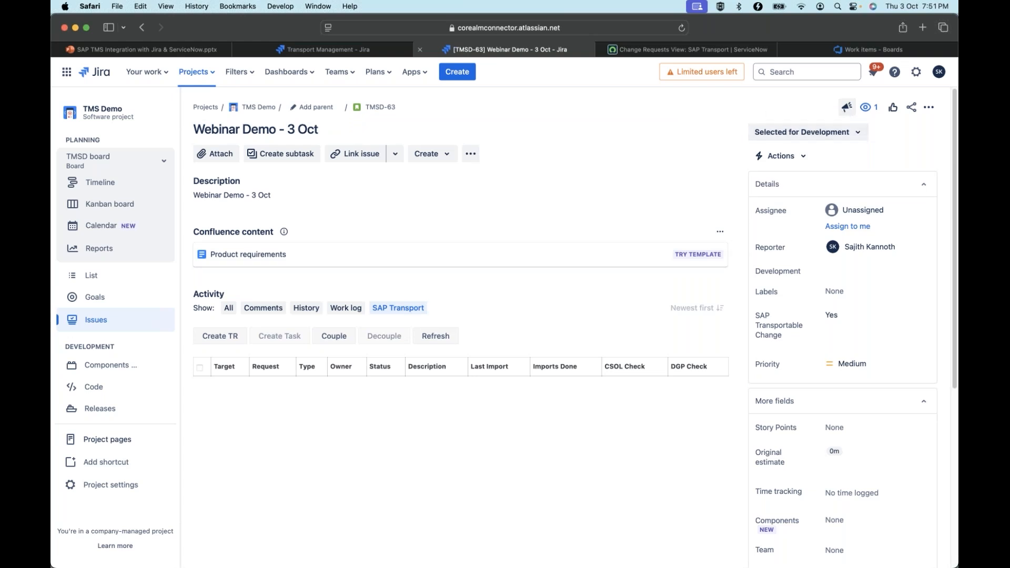
Start a new transport request with the short description "Webinar - 3 Oct" and the development system ECD/001
left_click(225, 338)
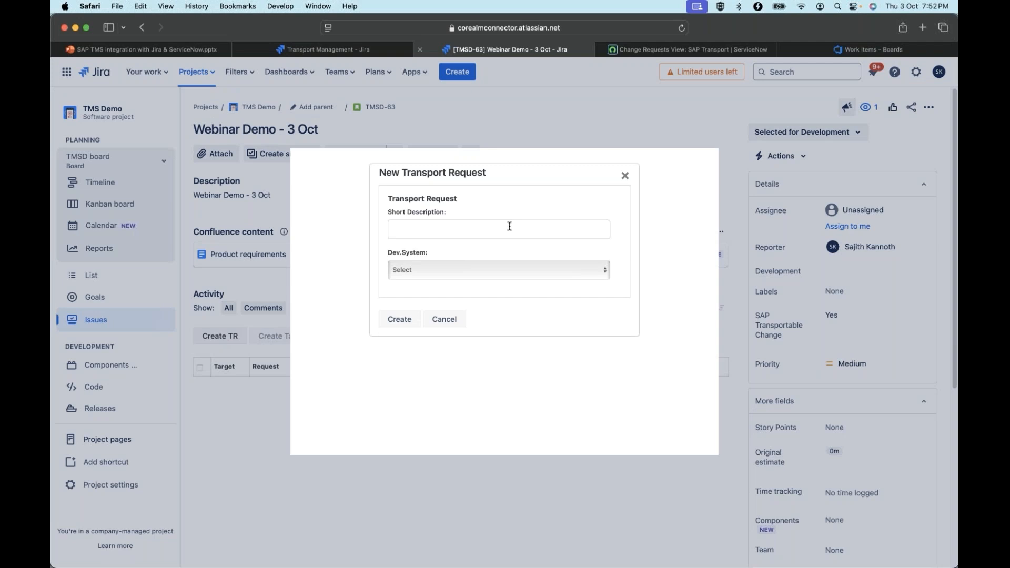
left_click(509, 226)
type("Webinar - ")
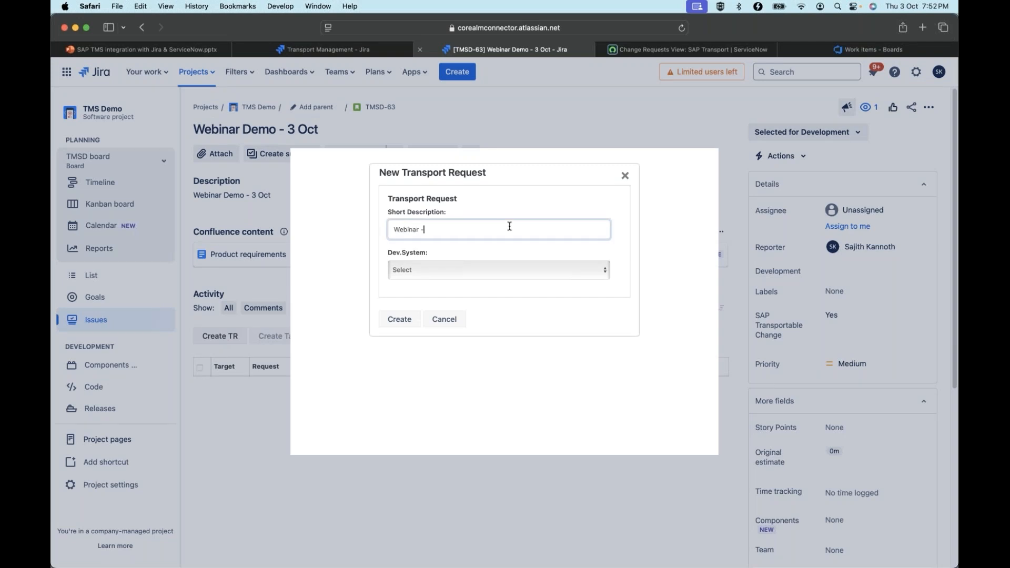
type("3 OCt")
key("BackSpace")
key("BackSpace")
type("ct")
left_click(505, 265)
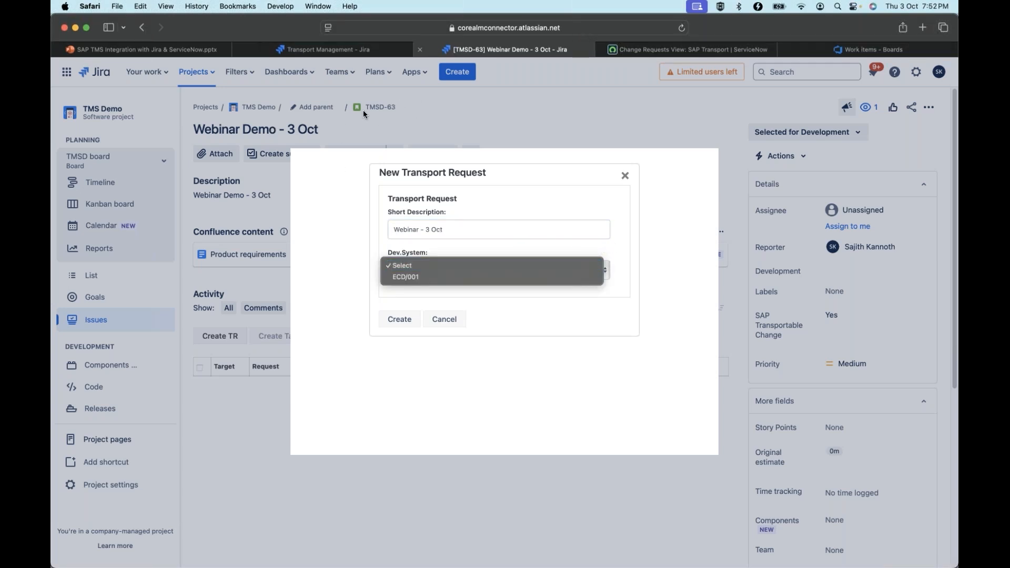
left_click(431, 274)
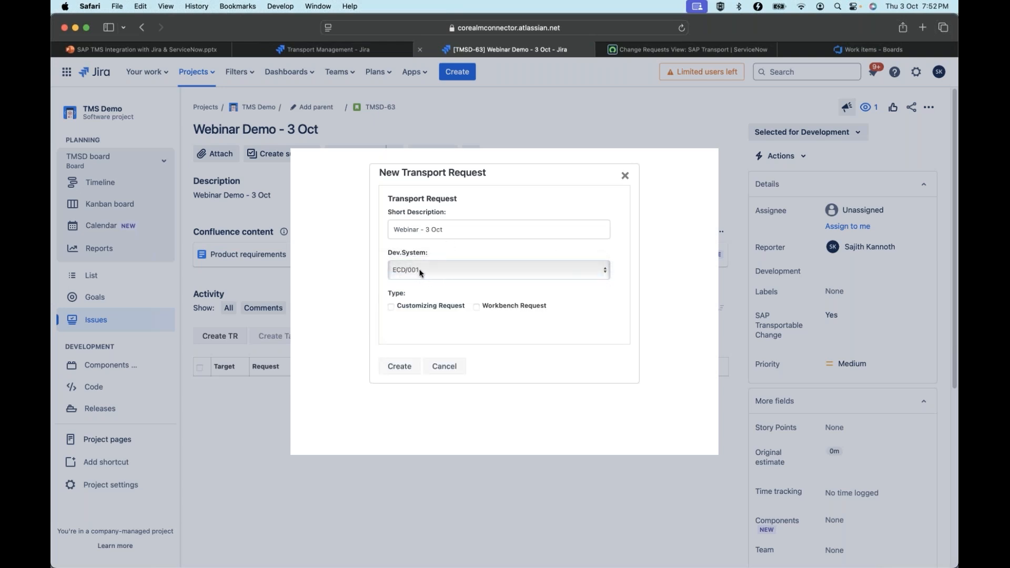
Make it a Customizing Request and look up the SAP user to assign as the request's owner
left_click(390, 306)
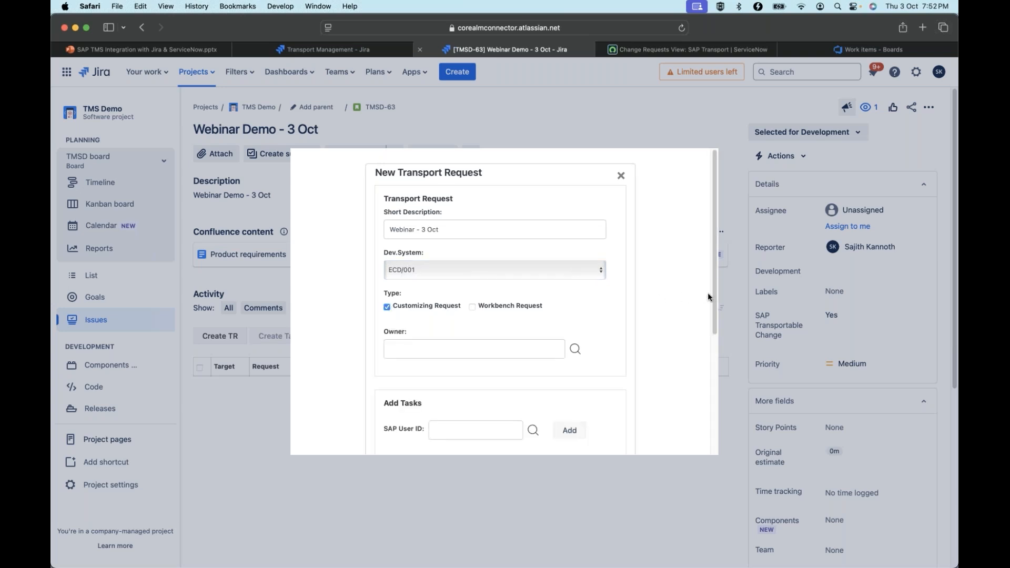
scroll(708, 318, "down", 2)
left_click(473, 298)
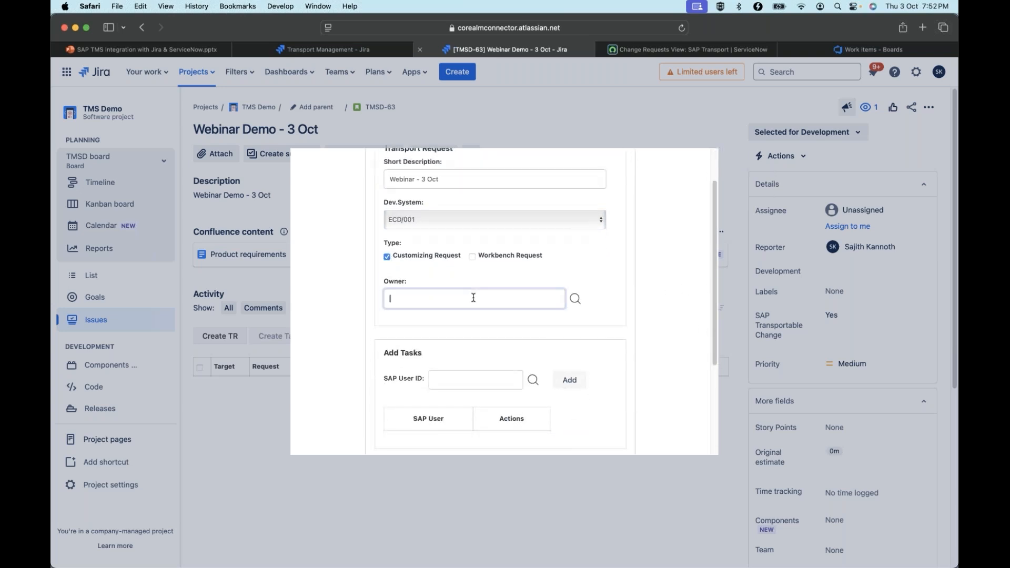
type("saji")
left_click(575, 299)
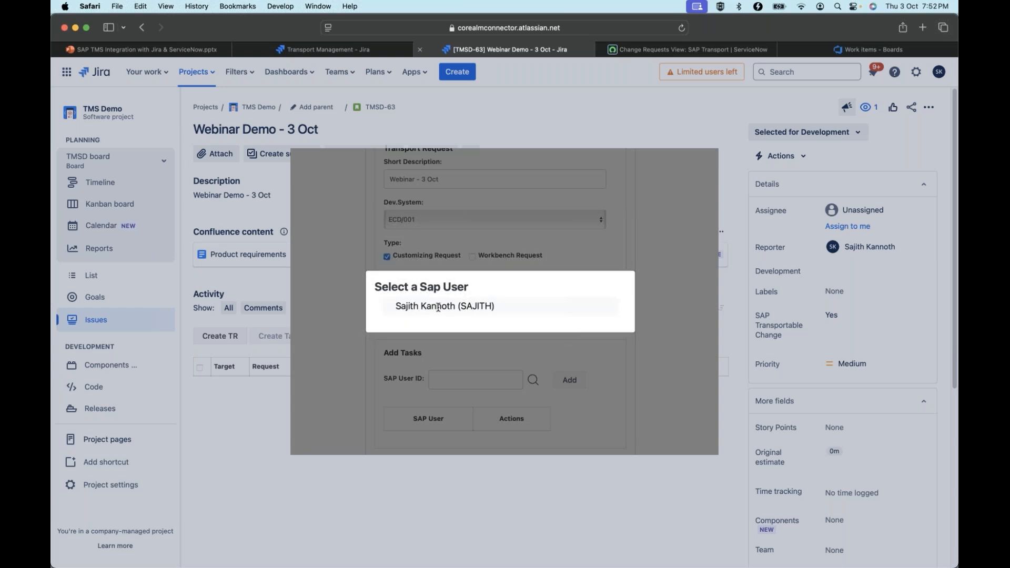
left_click(438, 306)
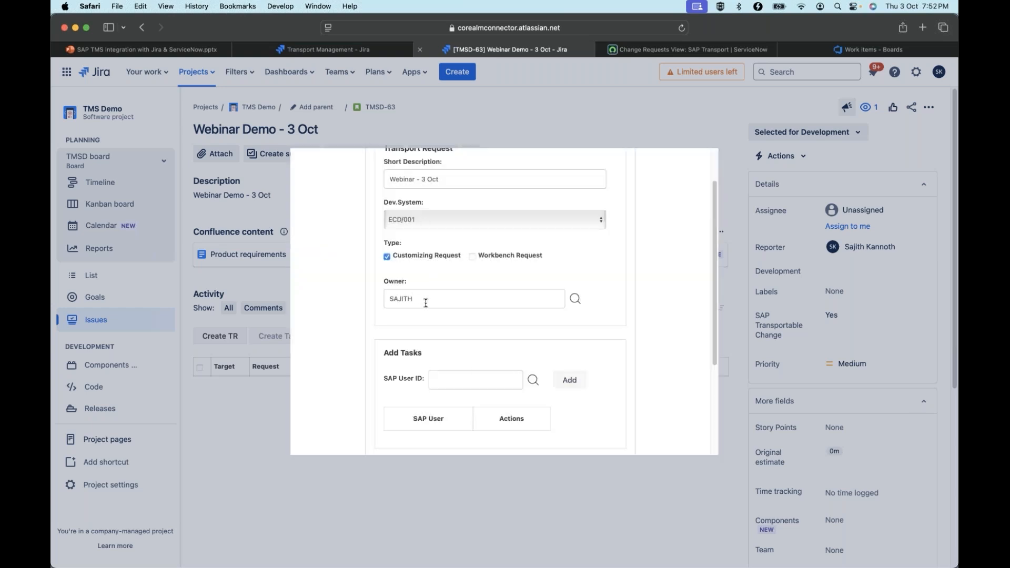
Look up the same SAP user and add a task for them to the transport request
left_click(472, 377)
type("saji")
left_click(532, 380)
left_click(456, 307)
left_click(558, 386)
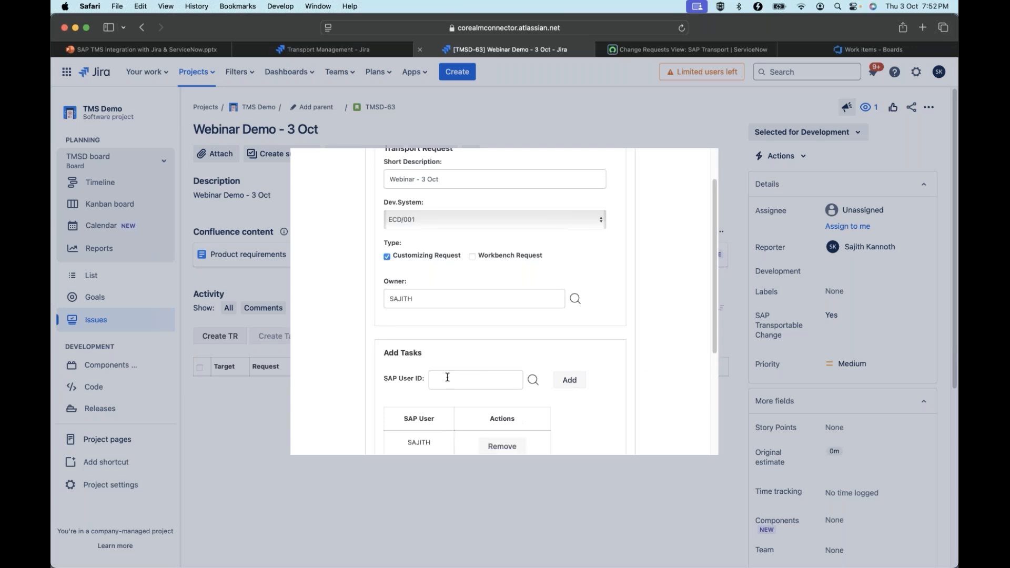
scroll(629, 353, "down", 5)
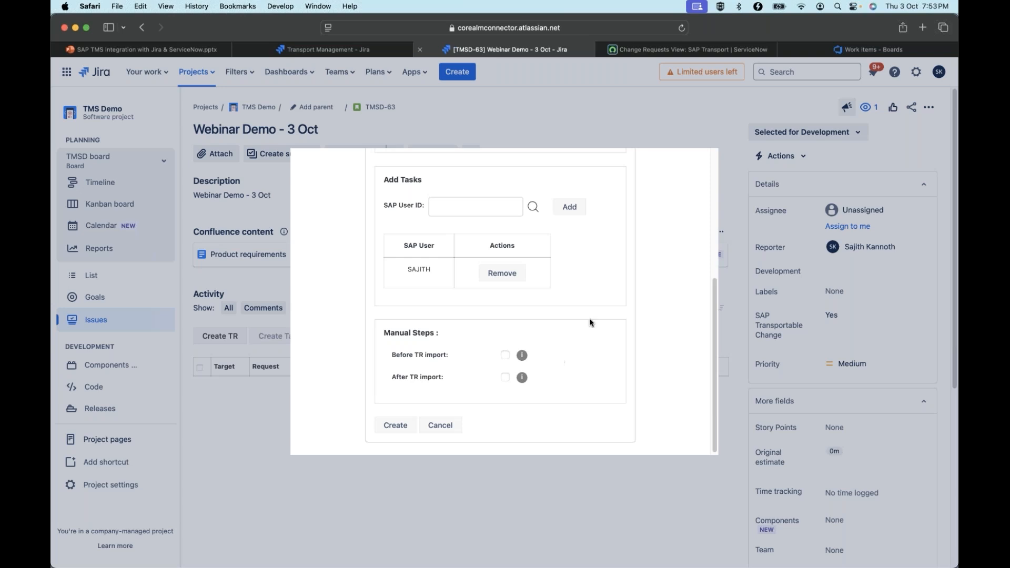
left_click(505, 355)
left_click(497, 231)
left_click(599, 285)
left_click(505, 356)
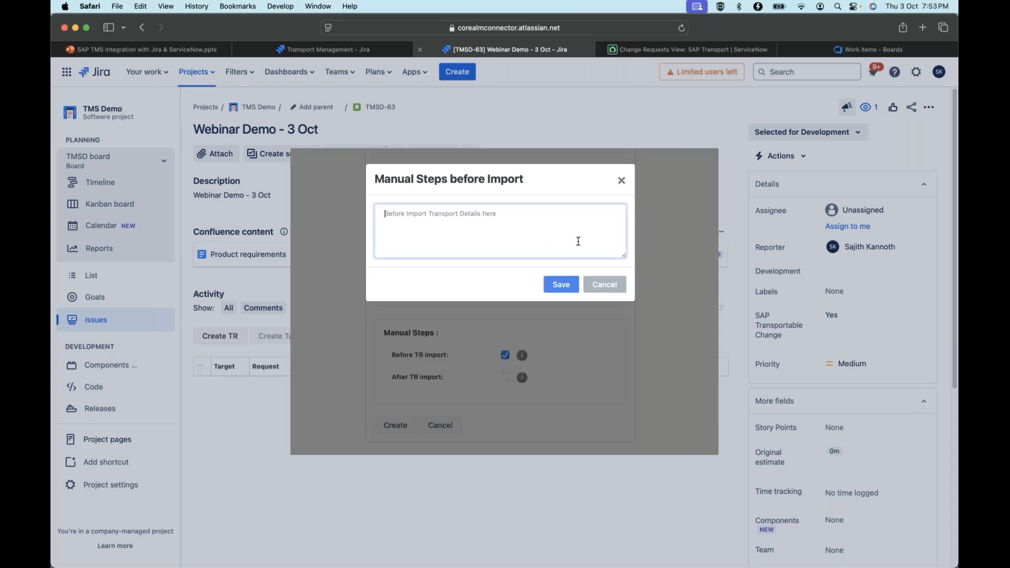
left_click(603, 288)
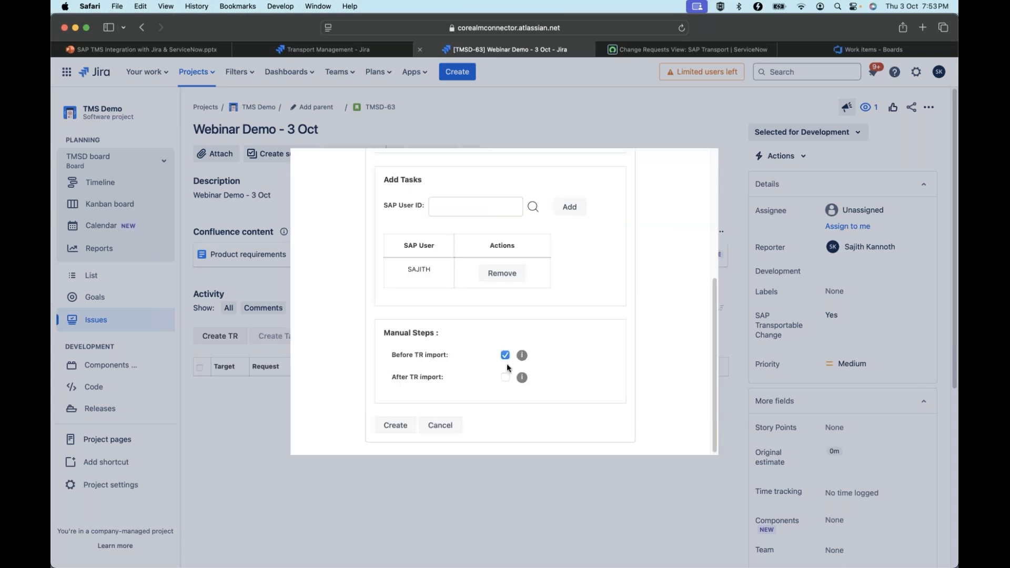
Add the manual step "Execute Custom report" before TR import, save it and check the stored text
left_click(504, 356)
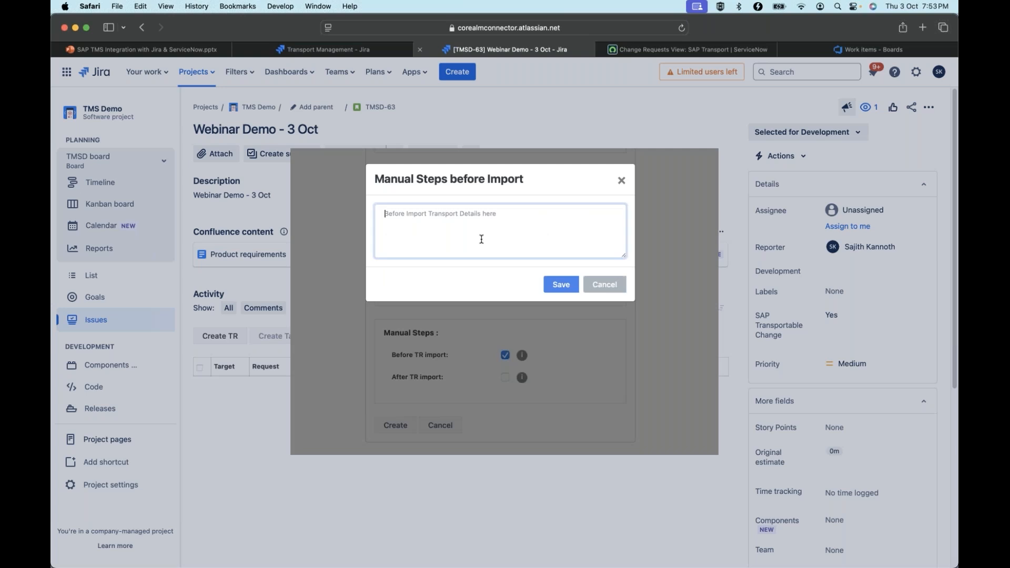
type("Execute Custom report")
left_click(550, 286)
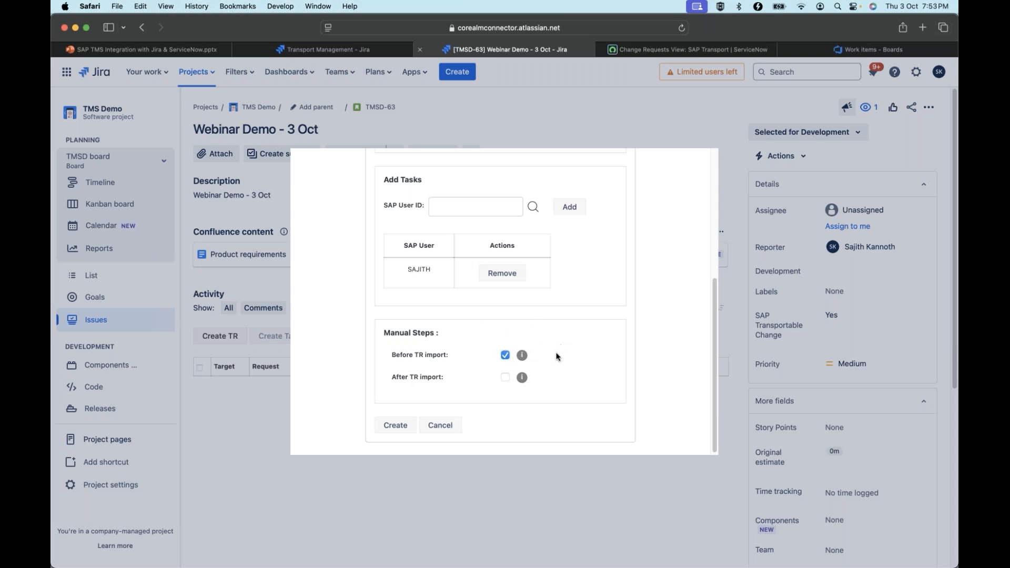
left_click(522, 355)
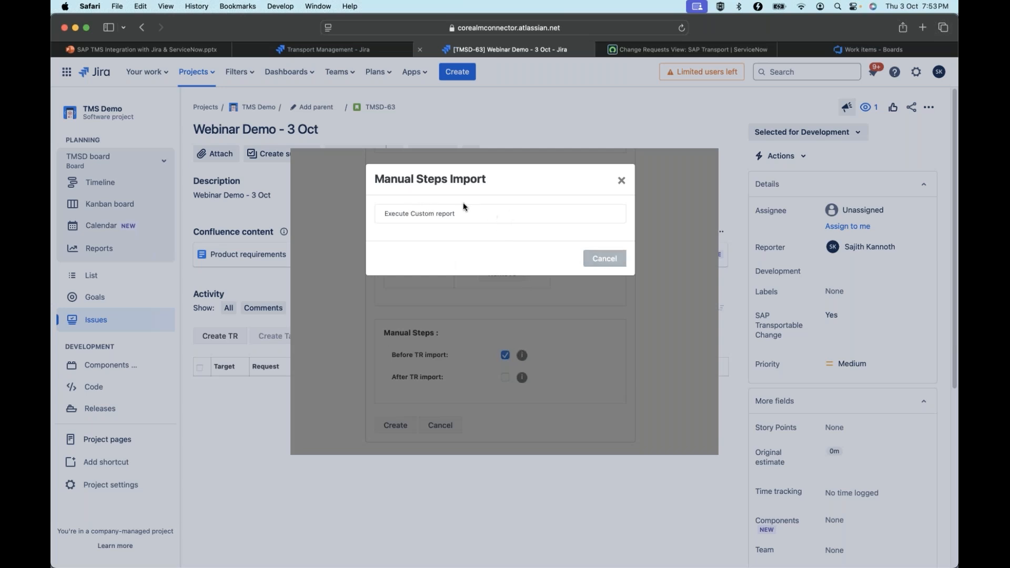
left_click(621, 182)
Review the transport request's details and create the request
scroll(713, 271, "up", 5)
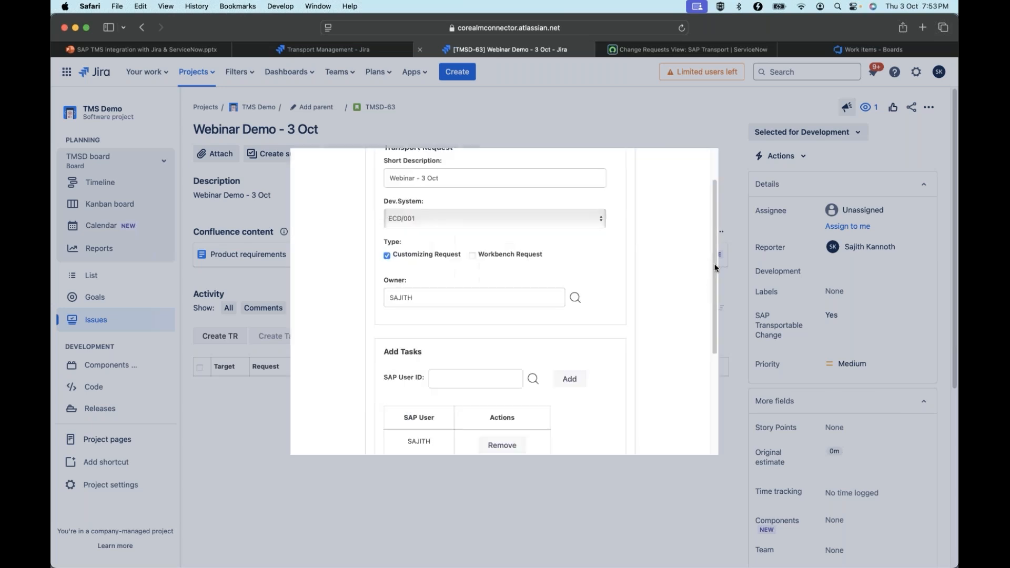
scroll(708, 294, "down", 4)
scroll(689, 416, "down", 2)
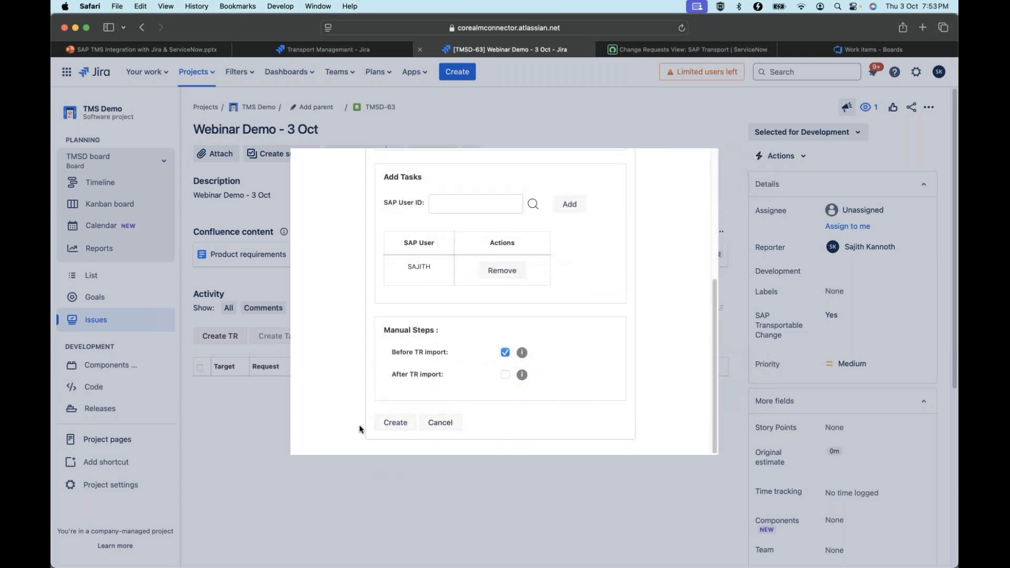
left_click(396, 423)
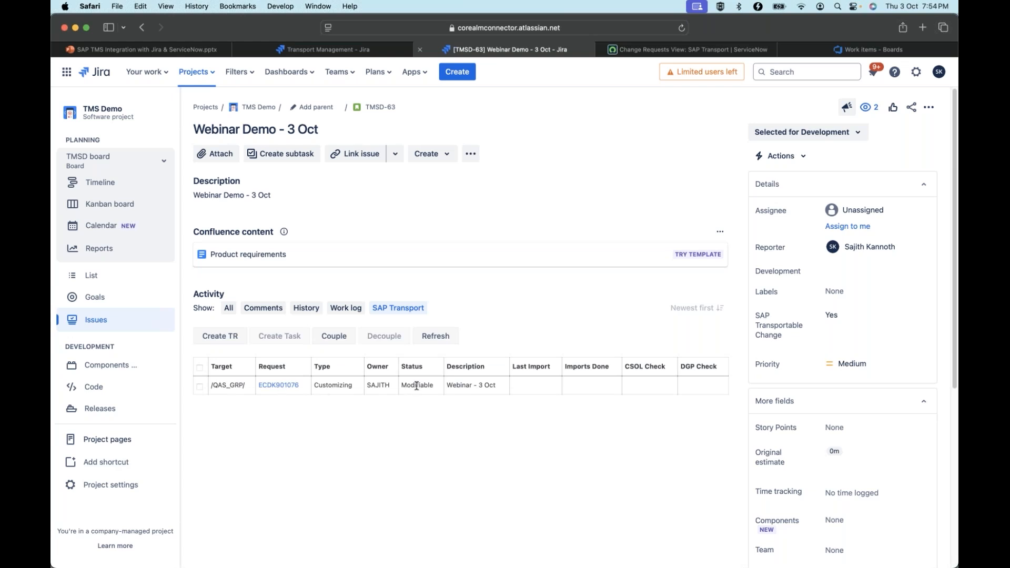
Copy the task number of request ECDK901076 and display that task in SAP GUI's Transport Organizer
left_click(200, 387)
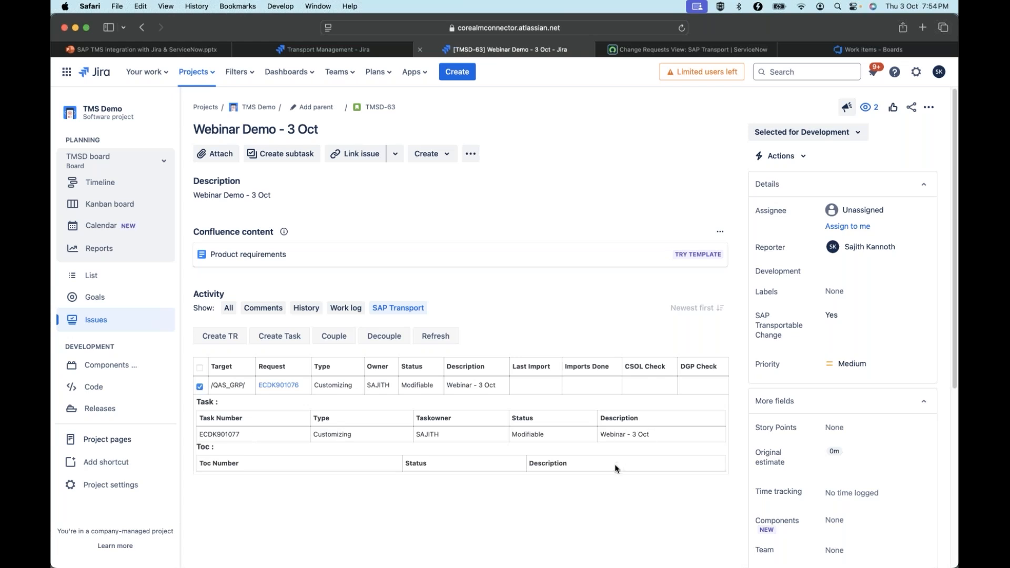
left_click_drag(241, 436, 208, 434)
key("super+c")
key("super+Tab")
key("super+Tab")
key("super+Tab")
key("super+Tab")
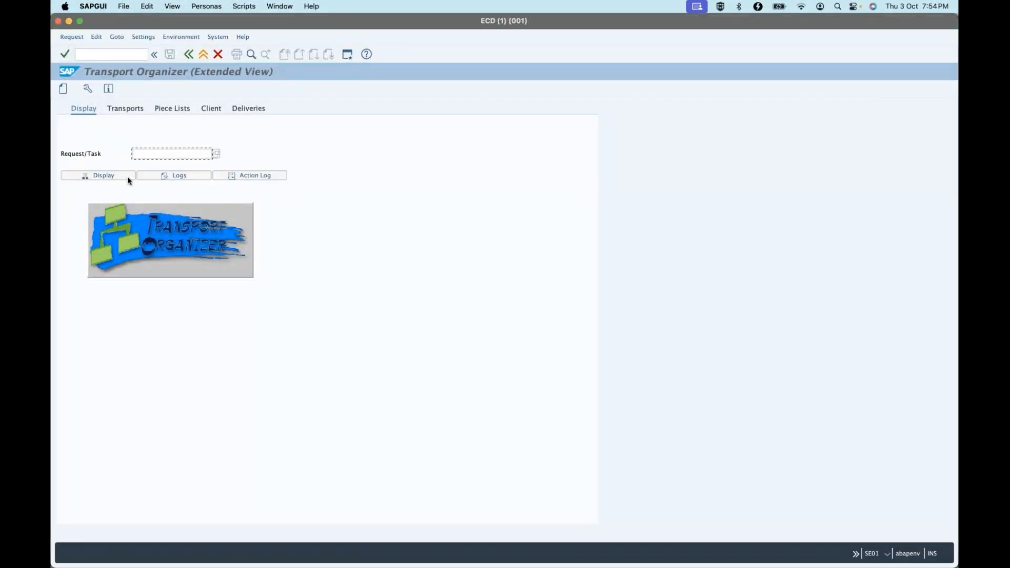
key("super+v")
left_click(111, 179)
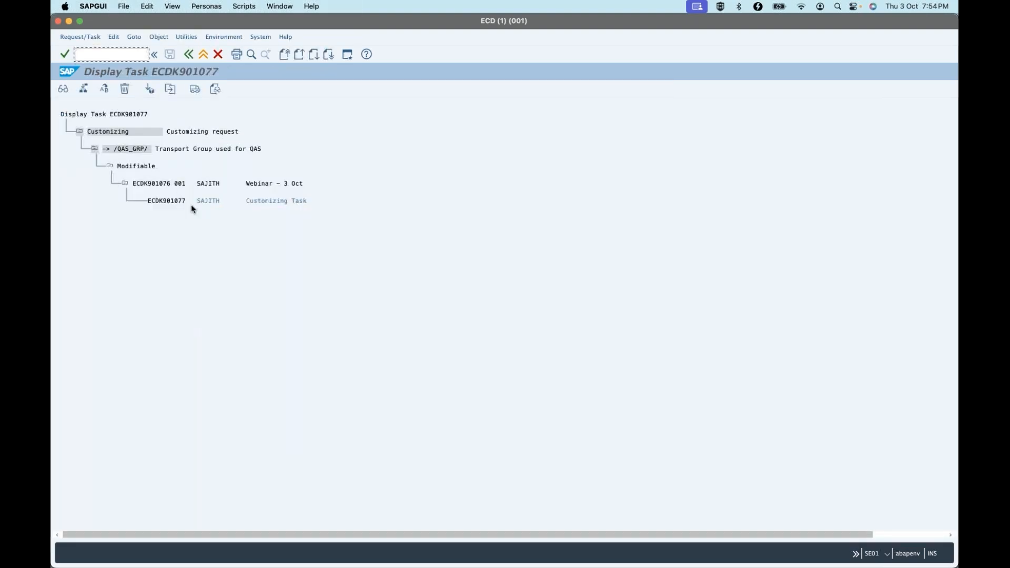
Release the customizing task ECDK901077 under the "Webinar - 3 Oct" request
left_click(182, 199)
left_click(267, 204)
key("super+Tab")
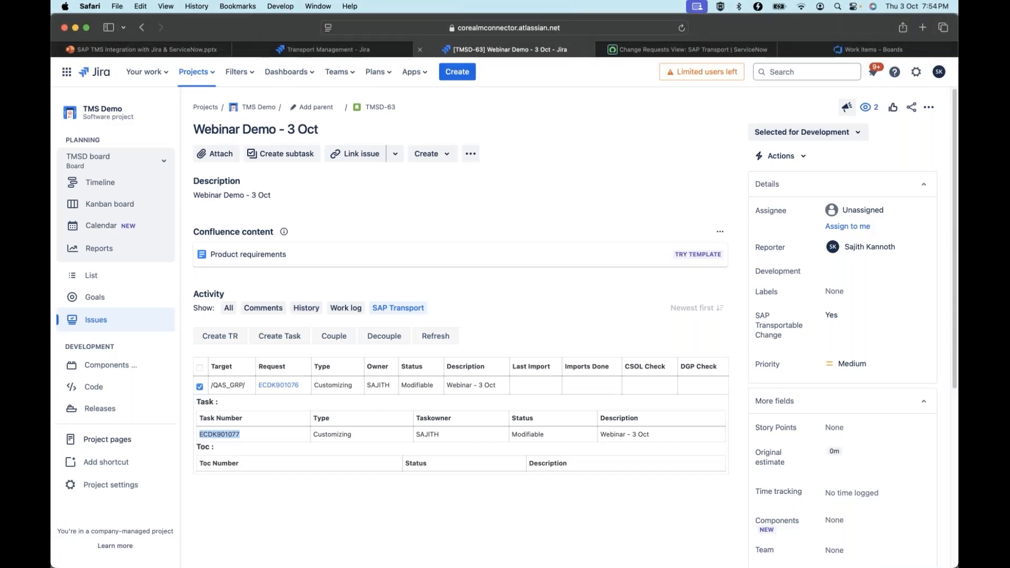
key("super+Tab")
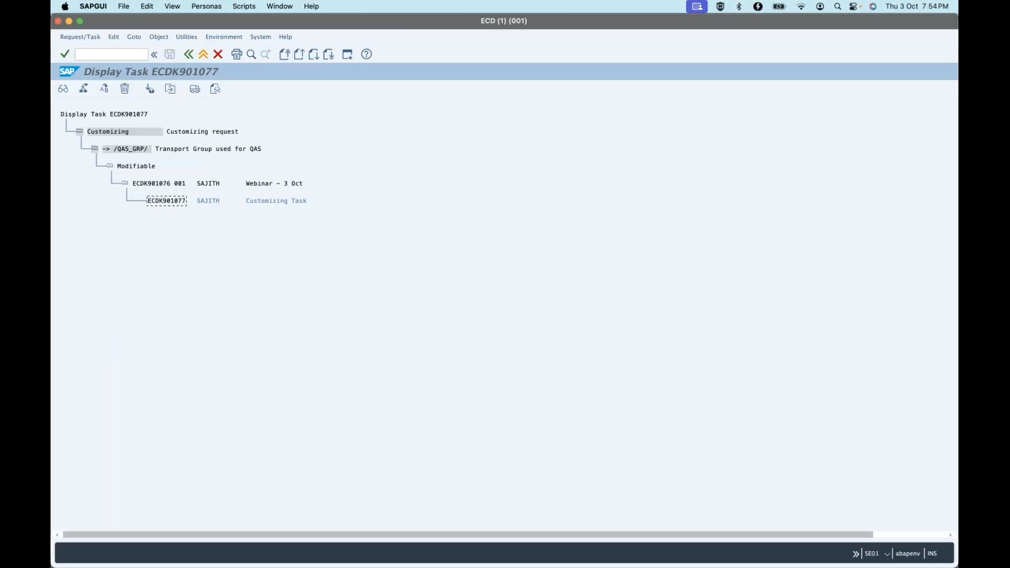
left_click(194, 90)
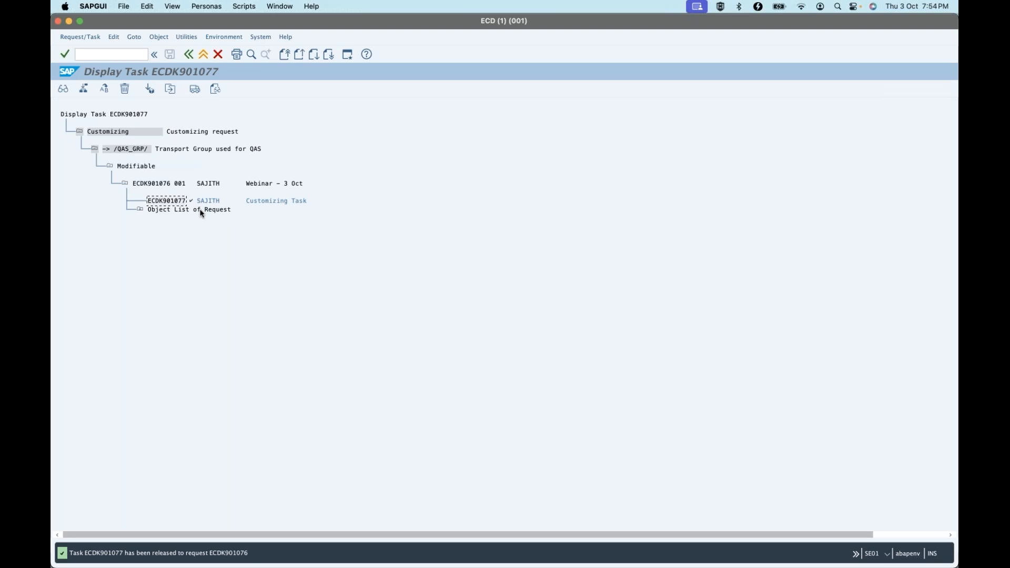
Switch back to Jira, refresh the story's SAP transport data and check the task status under request ECDK901076
key("super+Tab")
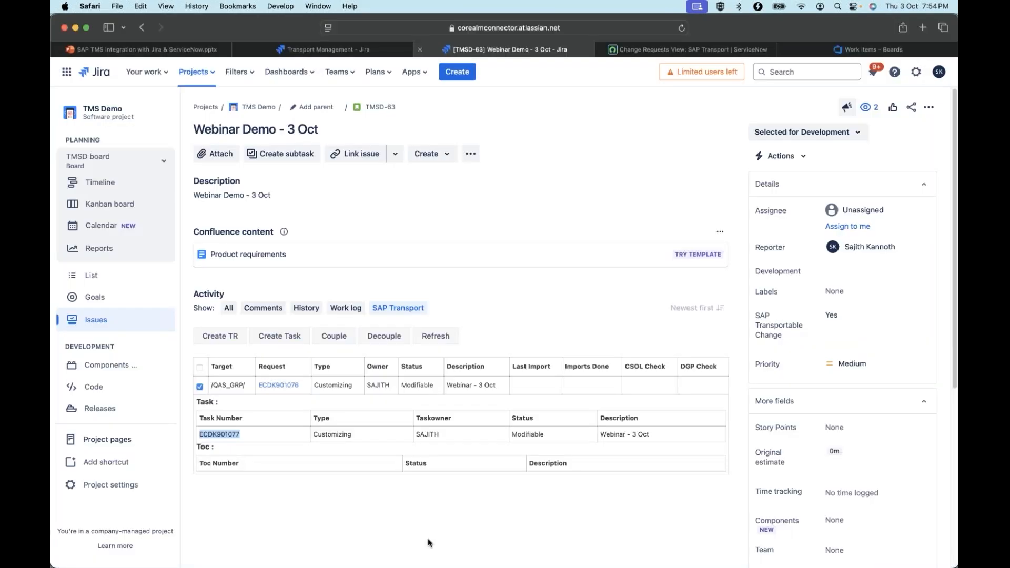
left_click(434, 336)
left_click(199, 387)
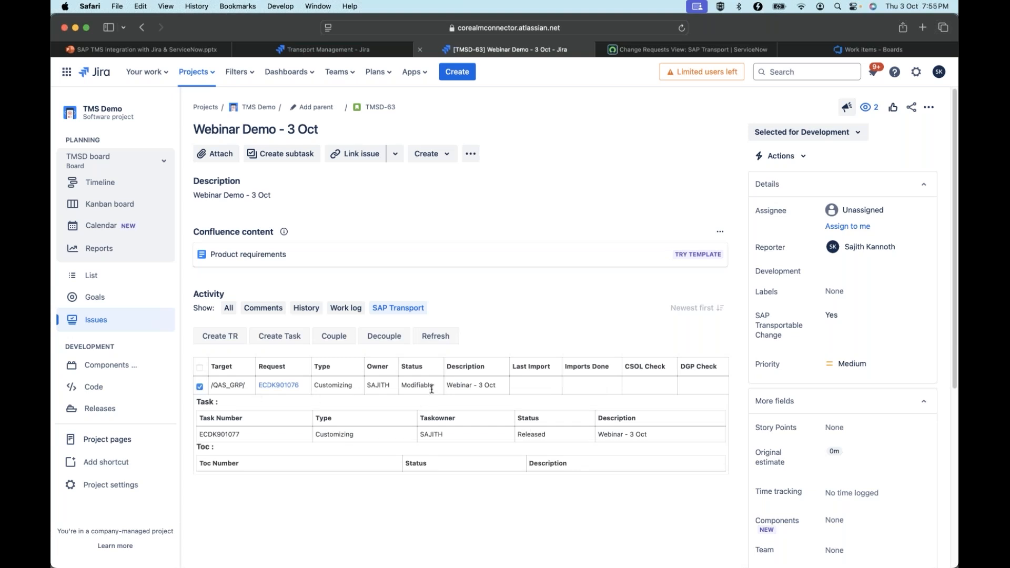
Check the connector's status mapping, transition the TMSD-63 story to In Progress and reload it
left_click(323, 49)
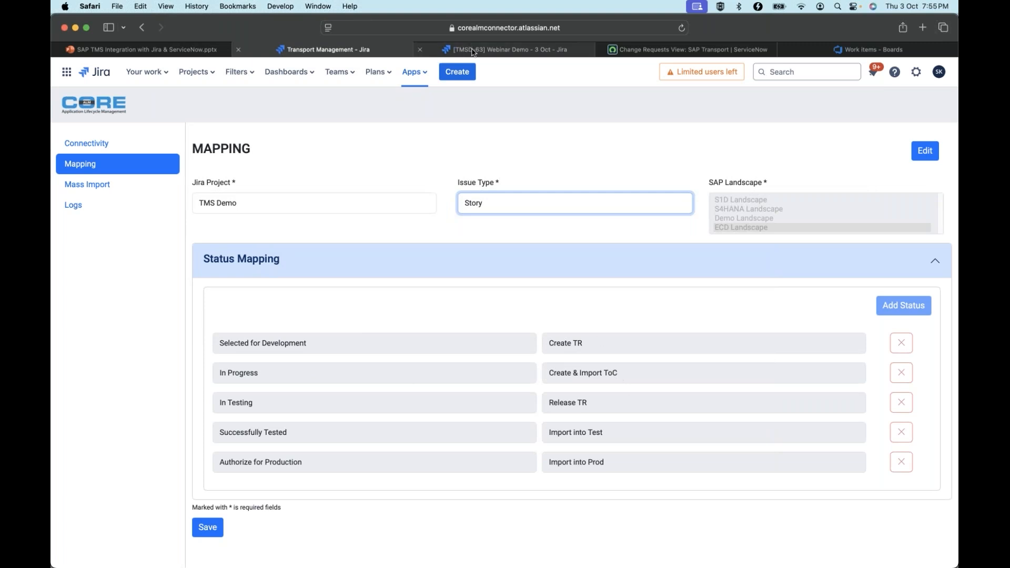
left_click(507, 49)
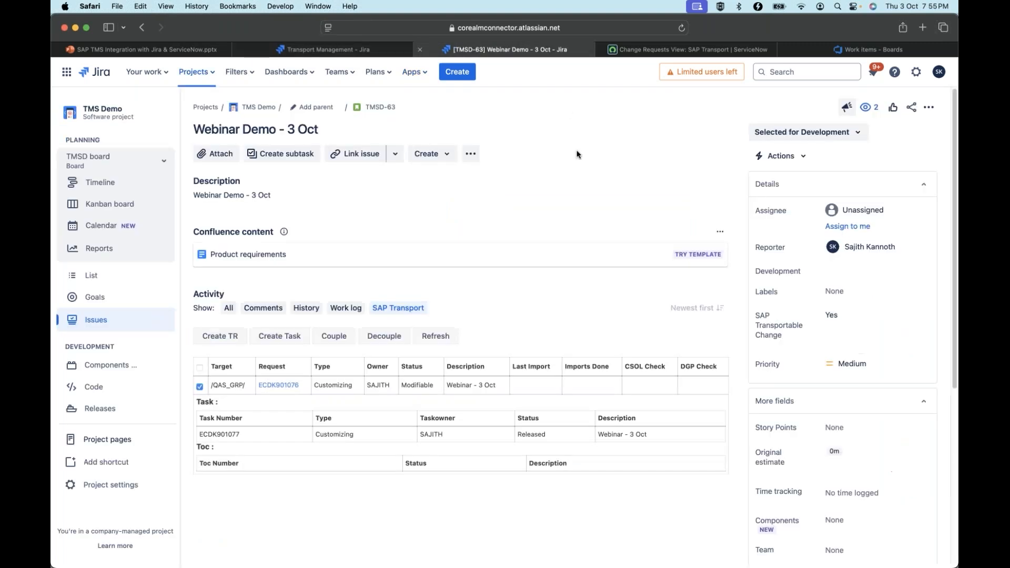
left_click(821, 137)
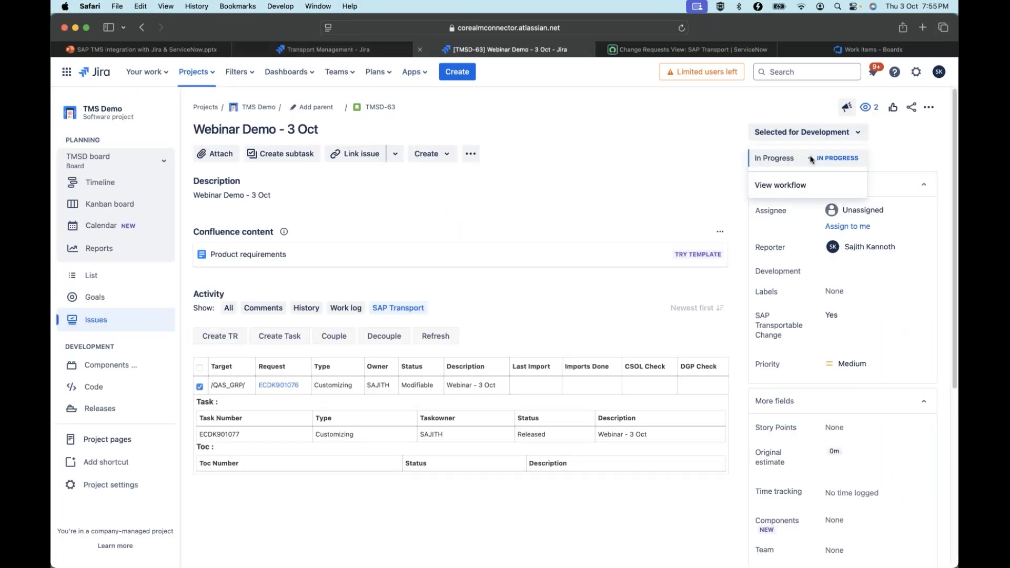
left_click(811, 160)
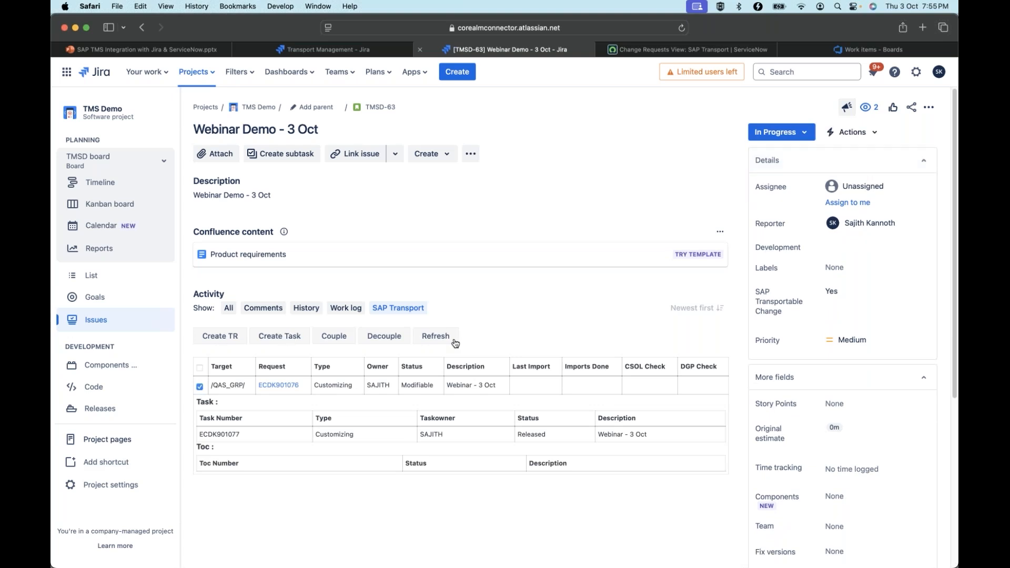
left_click(682, 29)
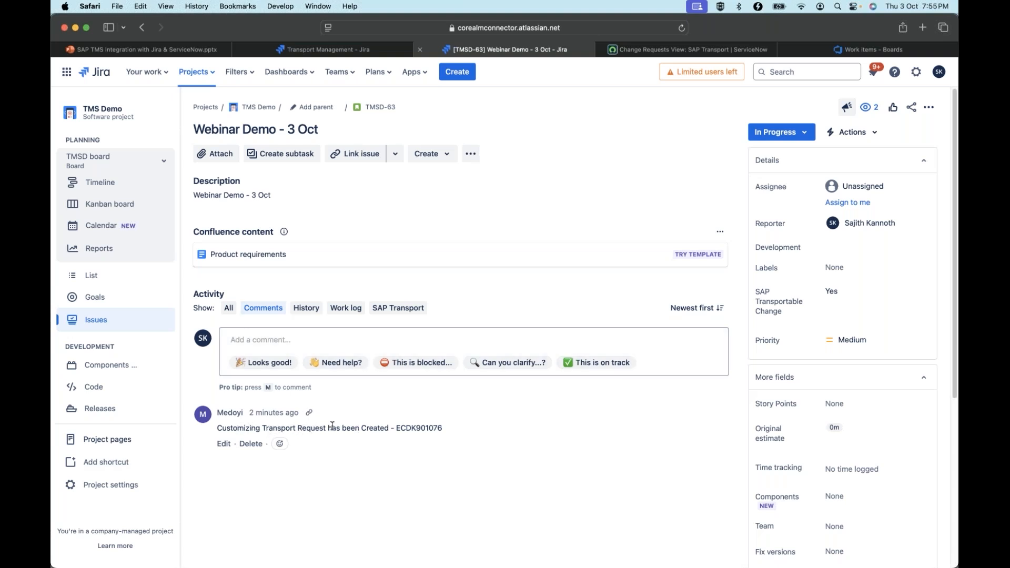
Create and import a ToC for request ECDK901076, acknowledging the manual step before import
left_click(416, 312)
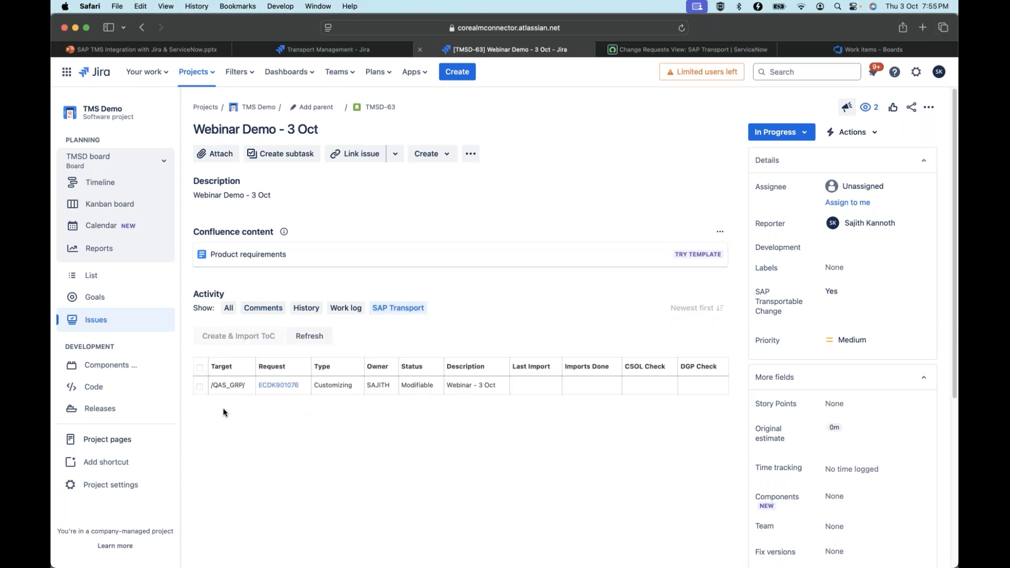
left_click(200, 387)
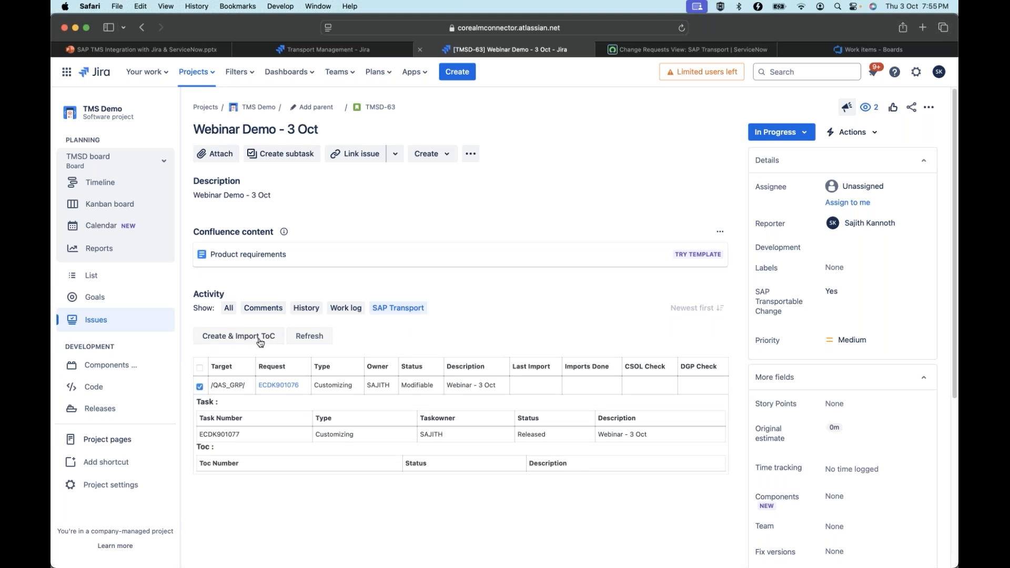
left_click(200, 386)
left_click(200, 386)
left_click(258, 338)
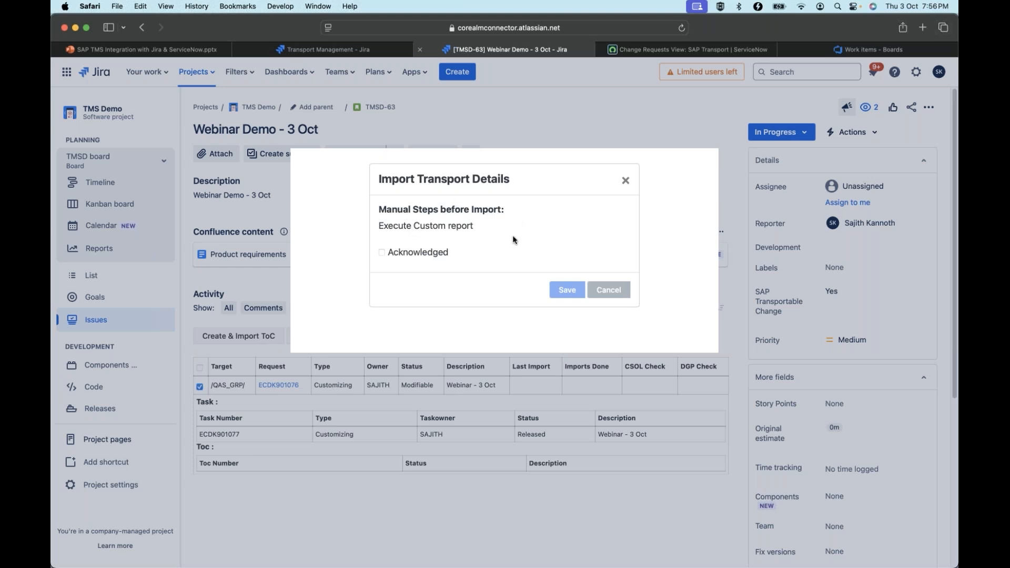
left_click(382, 252)
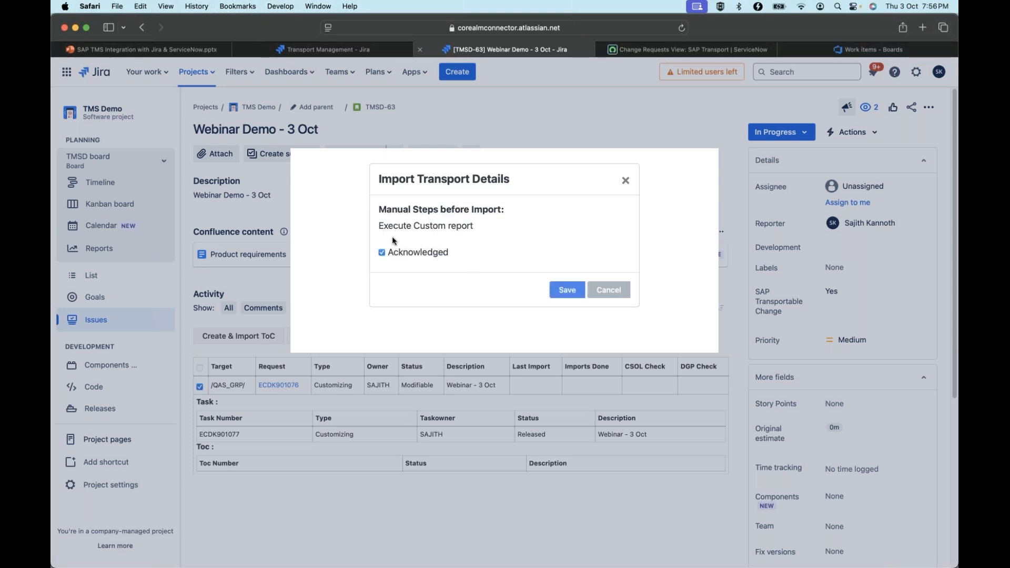
left_click(564, 294)
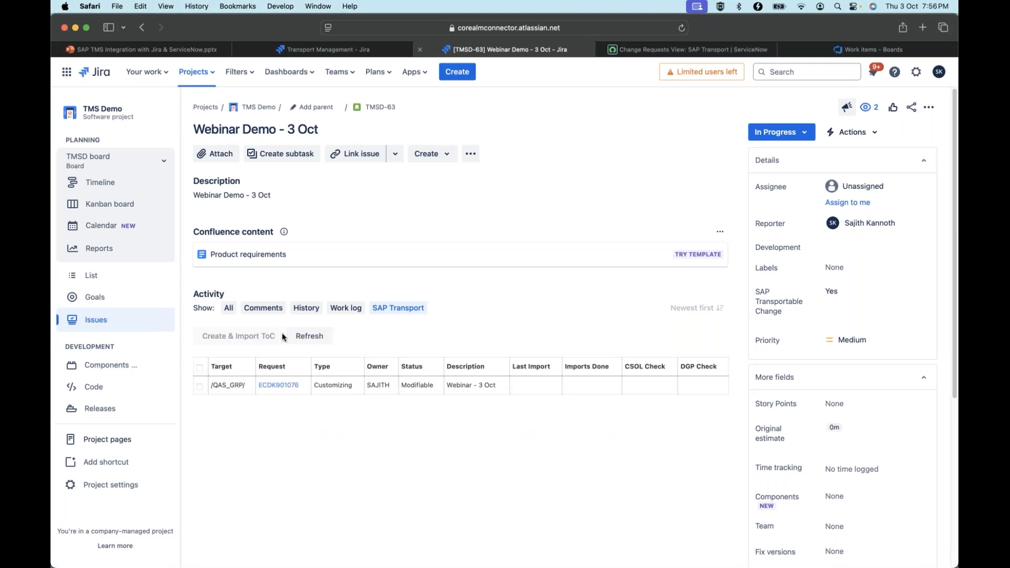
Examine the ToC details under the transport request and the import comments logged on the story
left_click(203, 389)
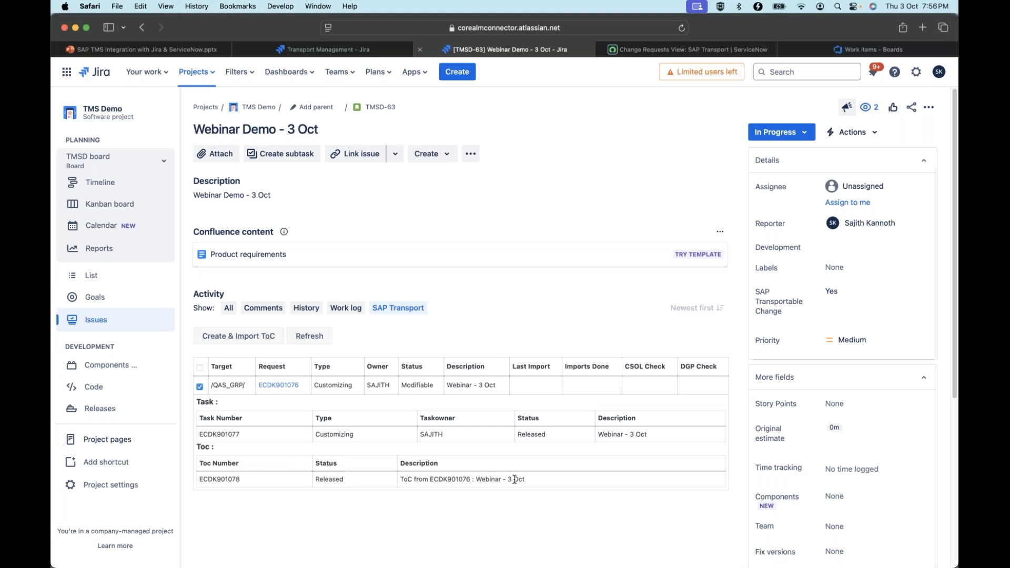
left_click(248, 309)
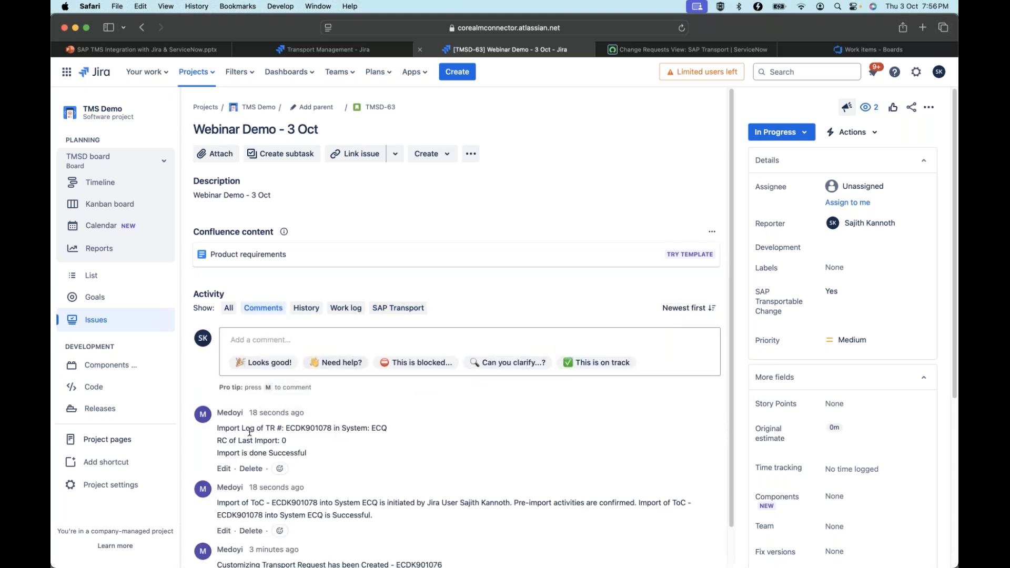
left_click(400, 309)
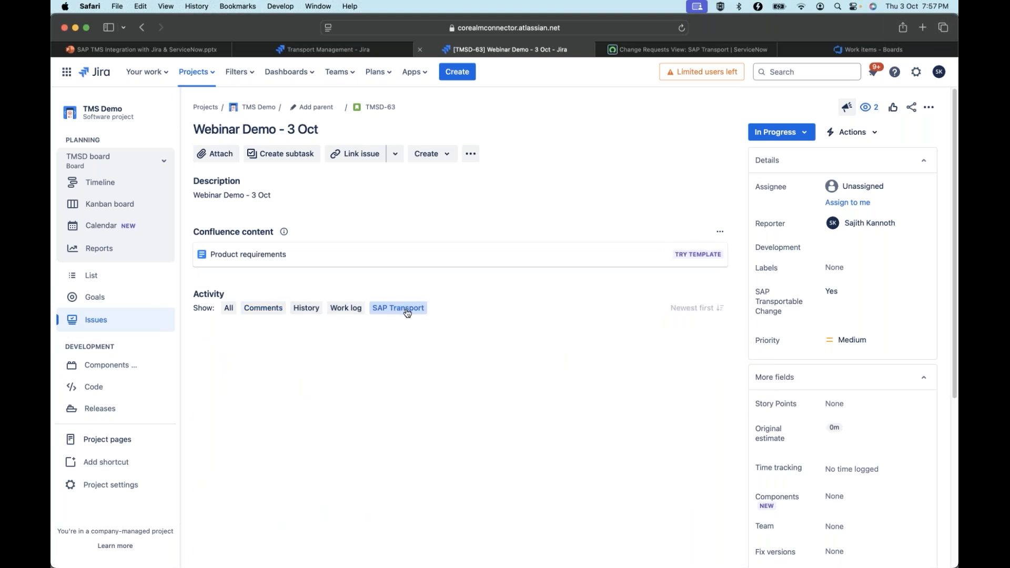
Copy the ToC number from request ECDK901076 and display that transport in SAP GUI's Transport Organizer
left_click(198, 387)
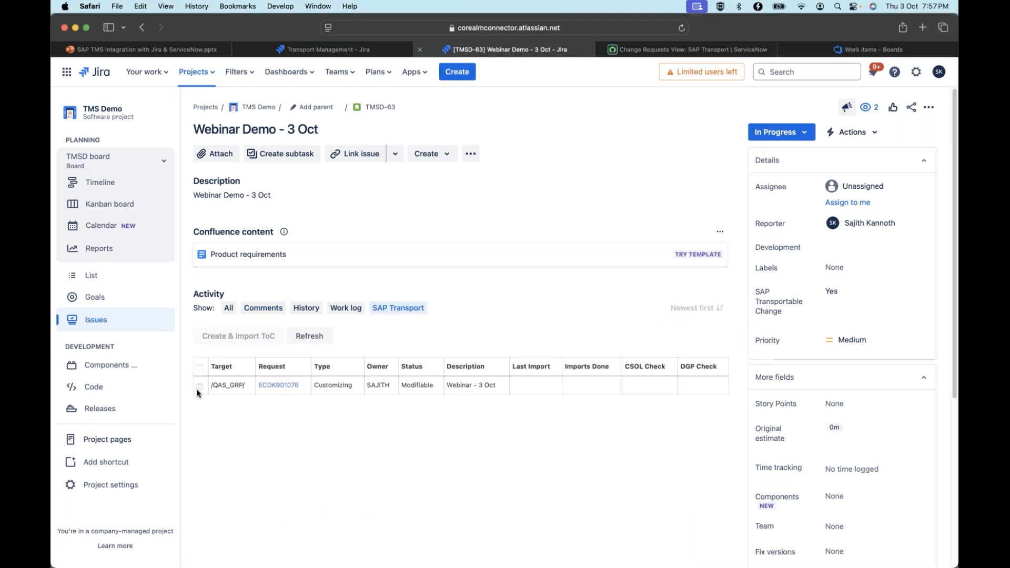
left_click_drag(241, 479, 198, 479)
key("super+c")
key("super+Tab")
key("super+Tab")
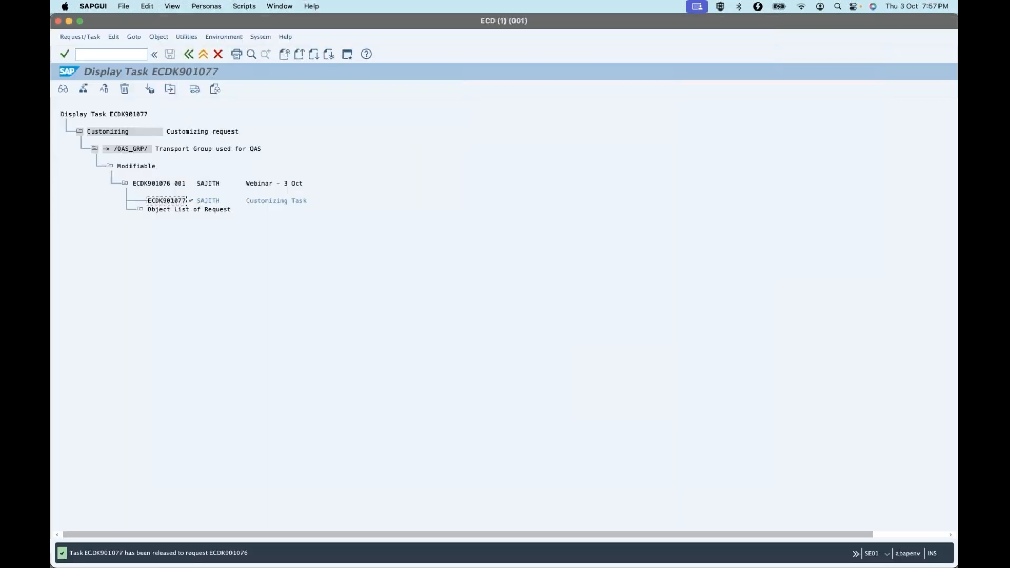
left_click(190, 54)
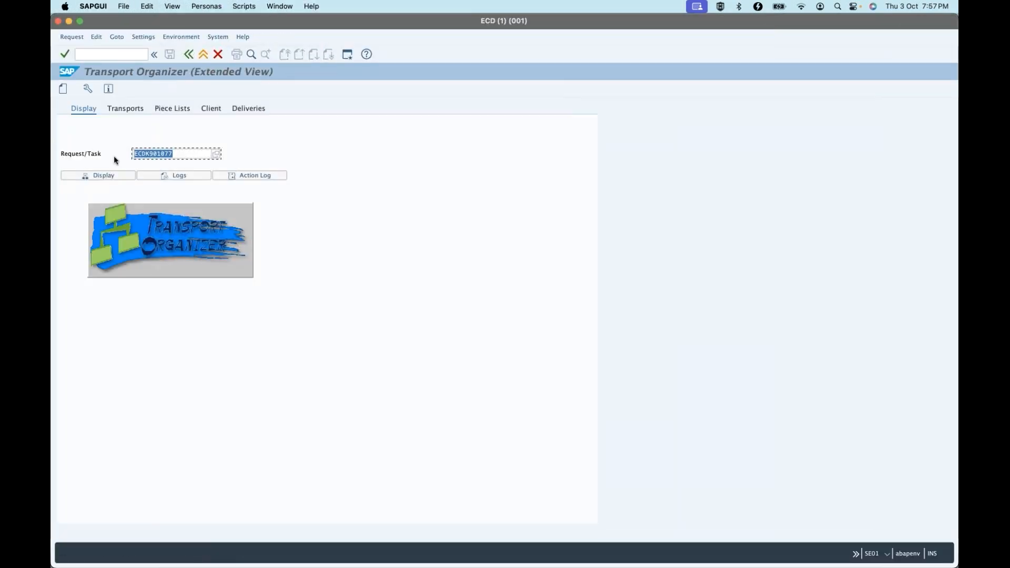
key("super+v")
left_click(98, 175)
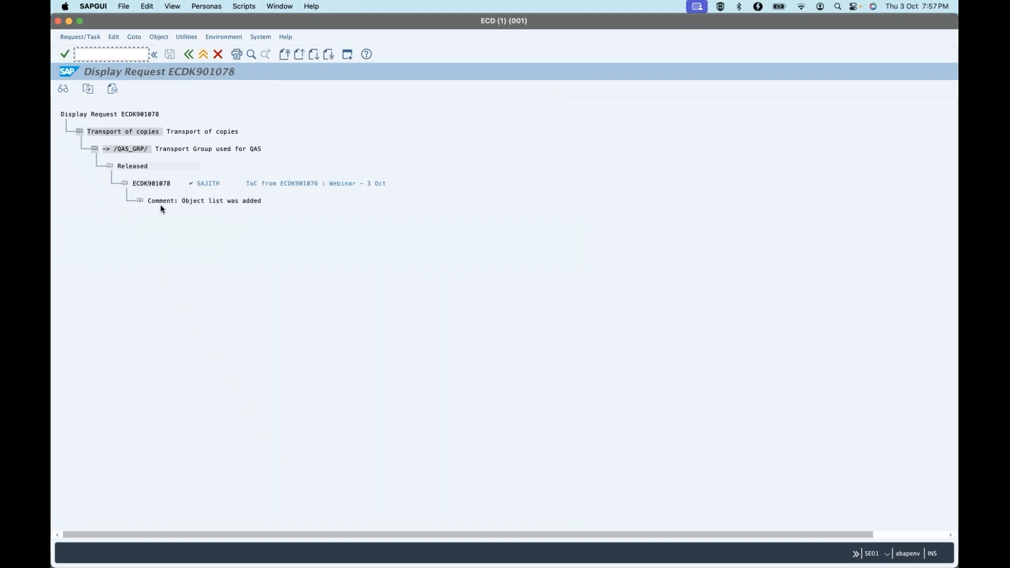
Examine the transport logs of ToC ECDK901078, and return to the Transport Organizer's start view
left_click(156, 184)
left_click(115, 88)
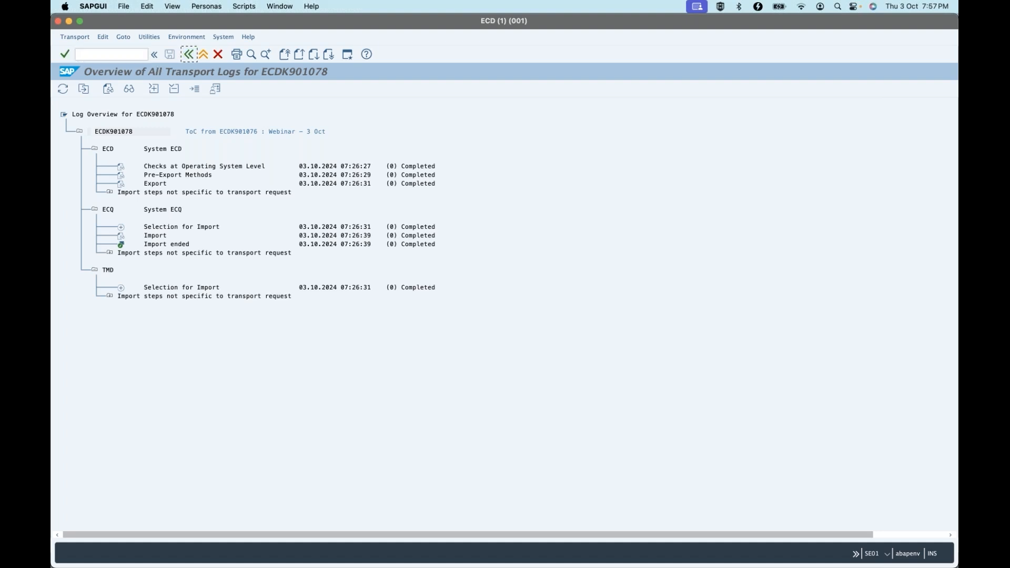
left_click(188, 54)
left_click(189, 55)
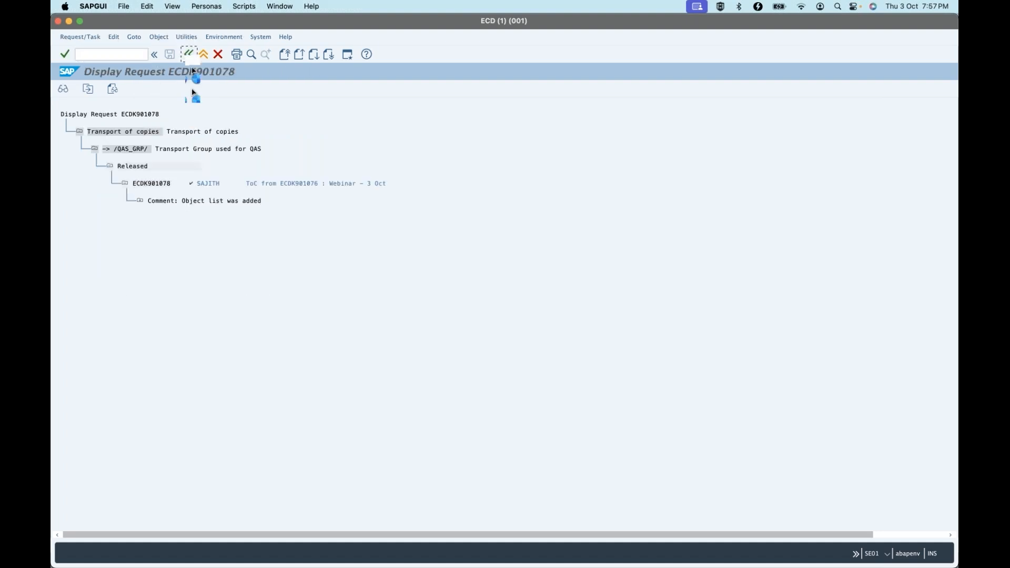
Switch to Jira and examine the task and ToC details under transport request ECDK901076
key("super+Tab")
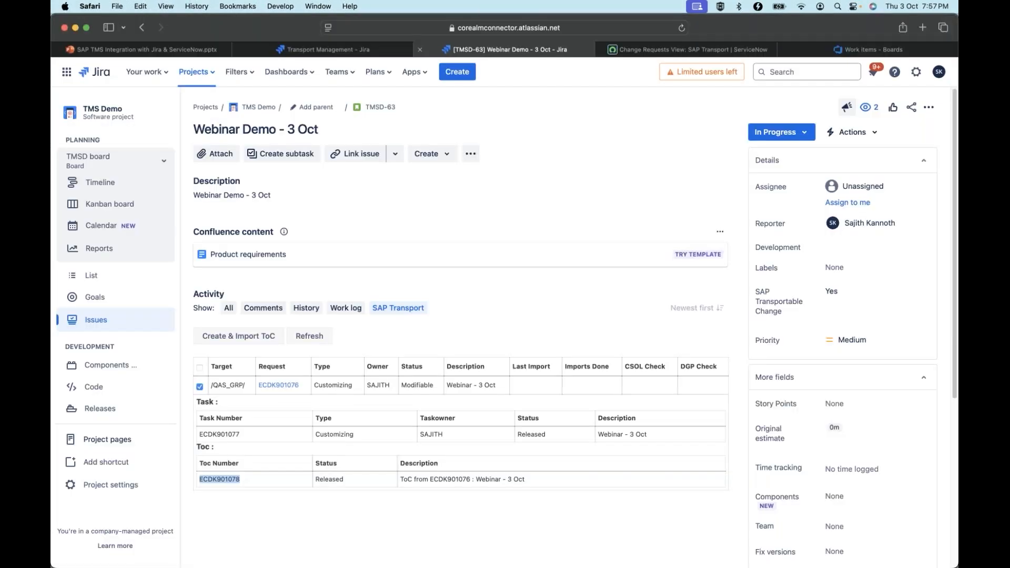
left_click(200, 387)
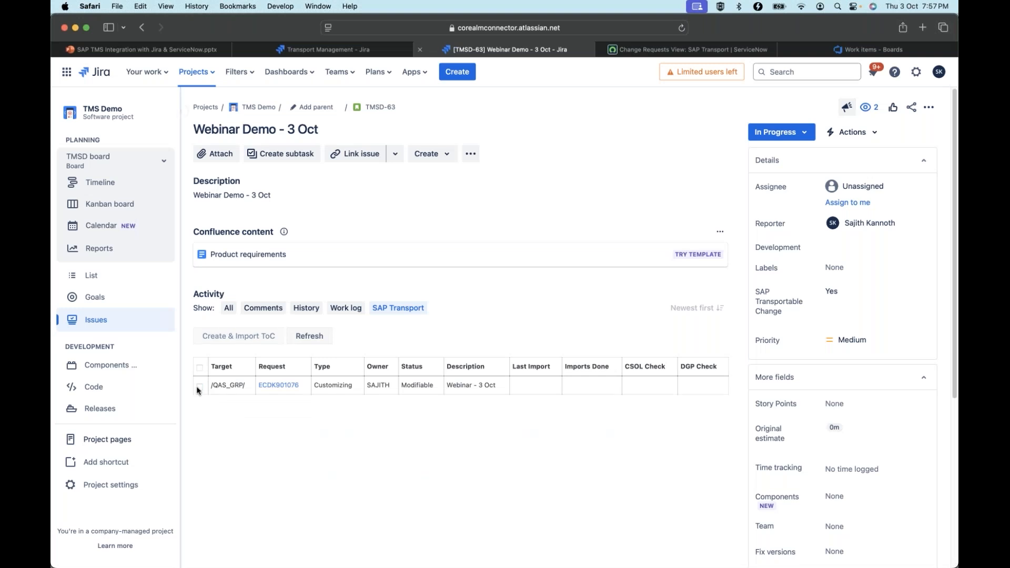
left_click(200, 387)
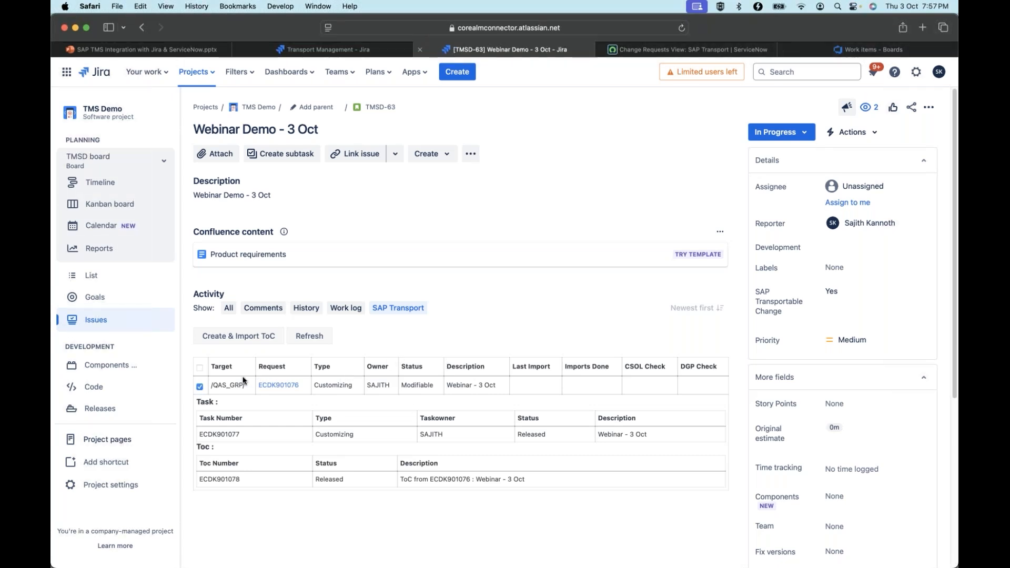
Review the Story status mapping for TMS Demo, and transition the story Webinar Demo - 3 Oct to In Testing
left_click(344, 49)
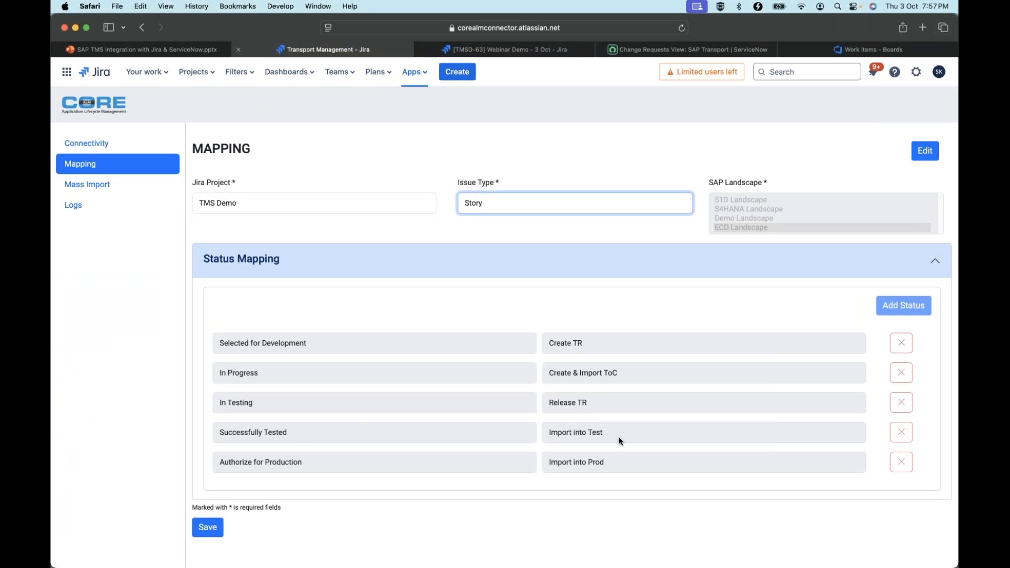
left_click(483, 49)
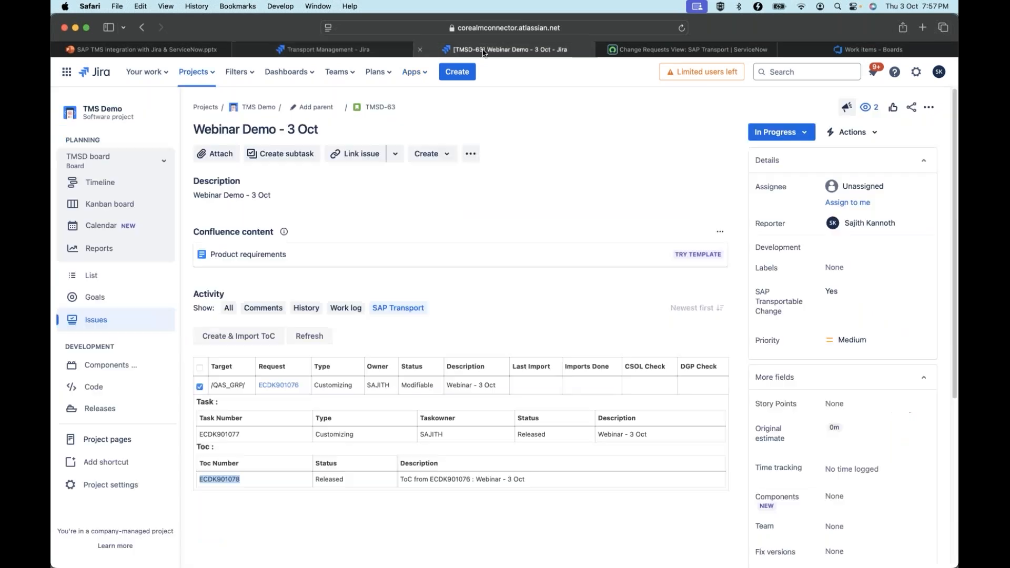
left_click(803, 134)
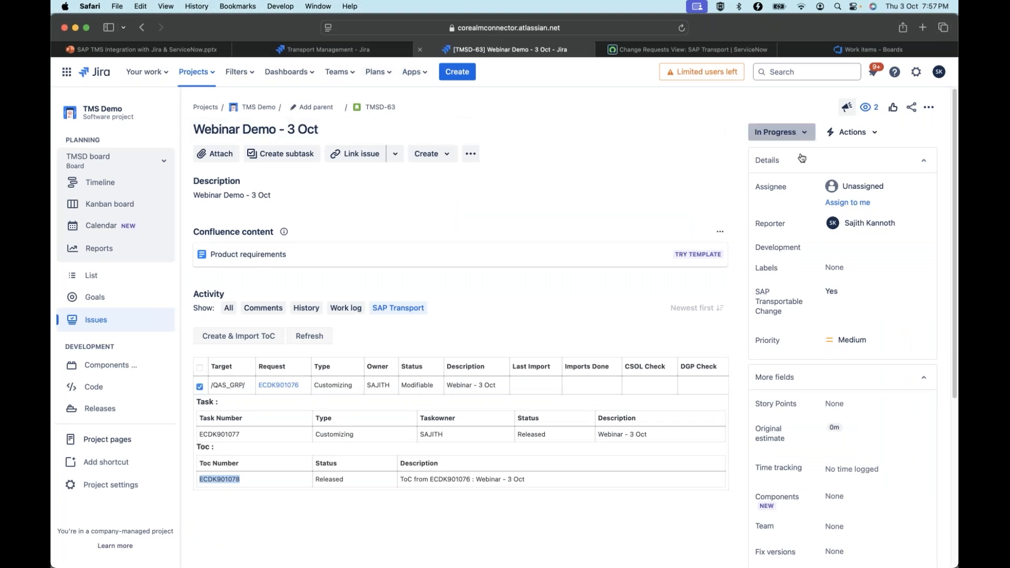
left_click(804, 159)
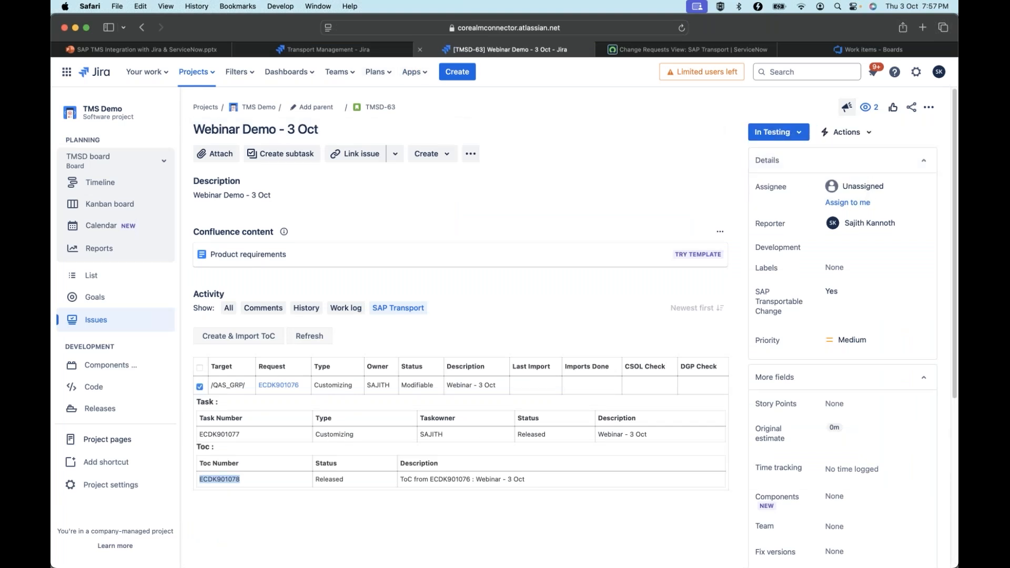
Reload the story and release transport request ECDK901076 from its SAP transport view
left_click(681, 29)
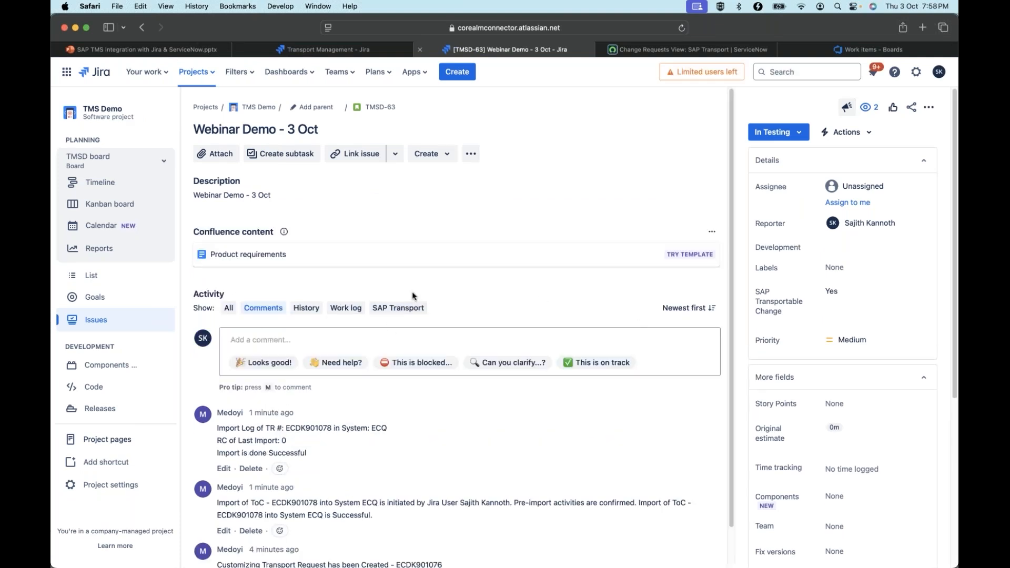
left_click(411, 308)
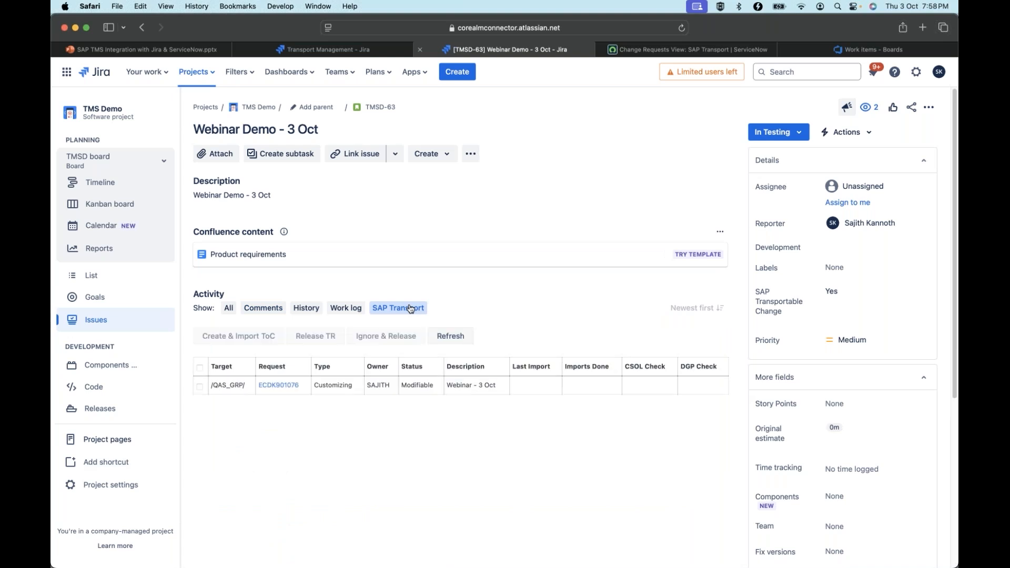
left_click(200, 387)
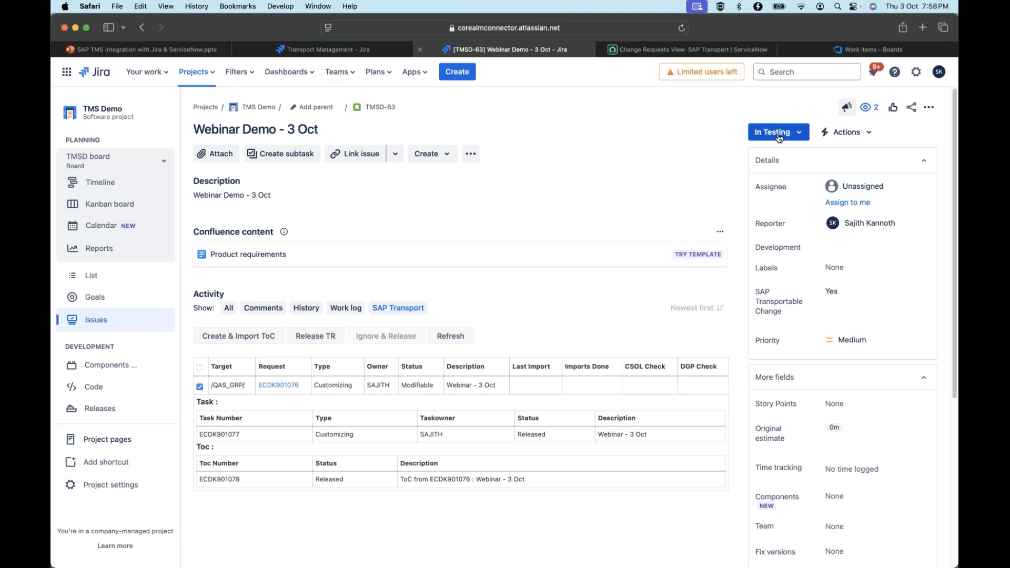
left_click(325, 340)
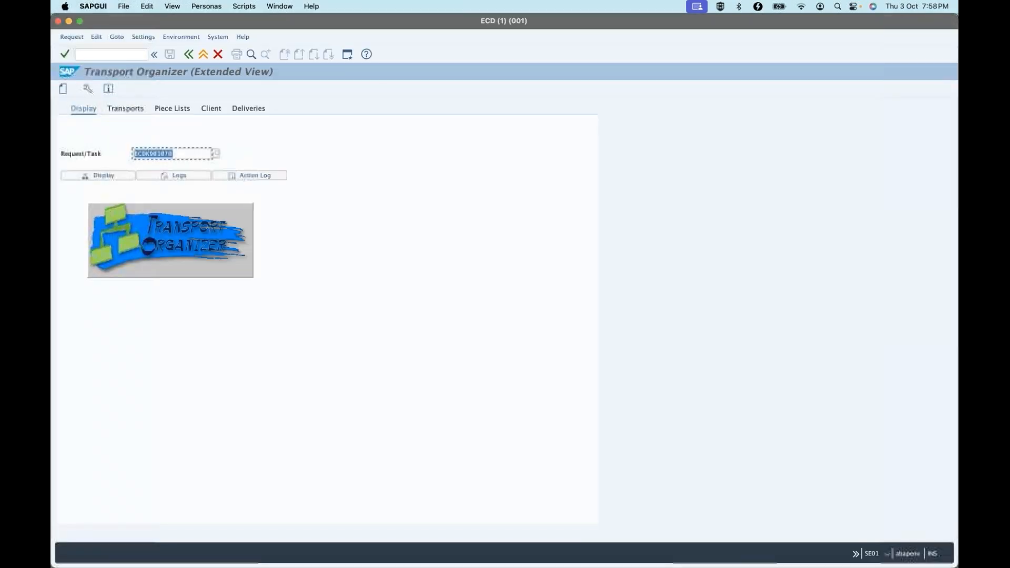
Display task ECDK901077 in SAP GUI's Transport Organizer, and refresh and expand request ECDK901076 in Jira to check the release
left_click(199, 152)
key("BackSpace")
left_click(175, 176)
left_click(106, 174)
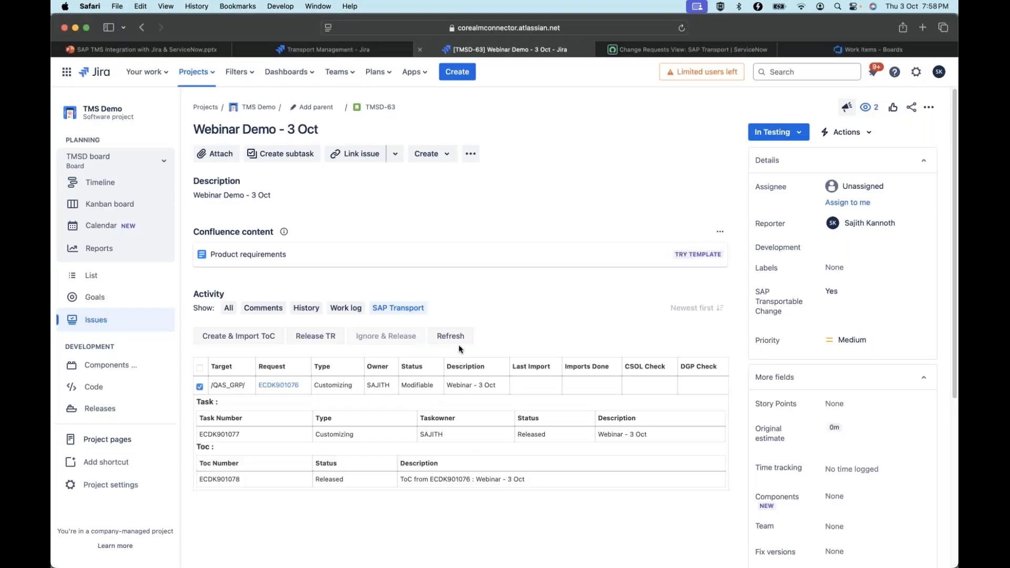
left_click(459, 339)
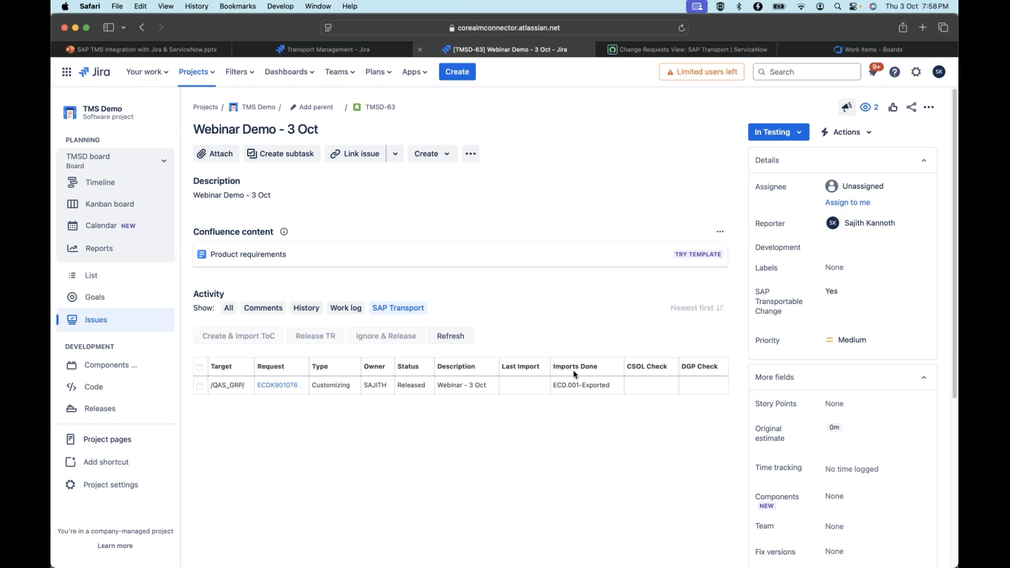
left_click(199, 386)
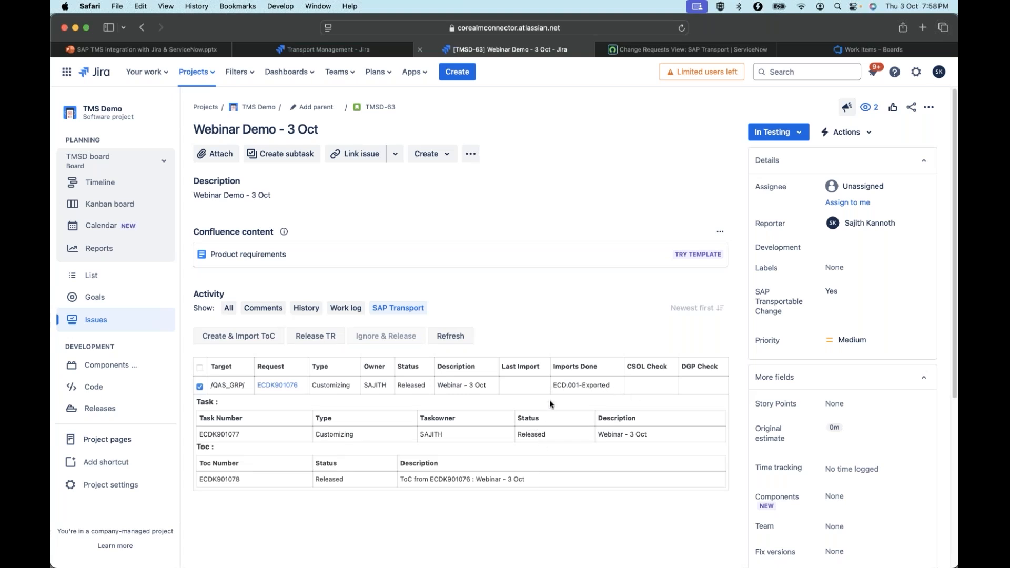
Transition the story to Successfully Tested, and check which SAP action the status mapping assigns to that status
left_click(342, 50)
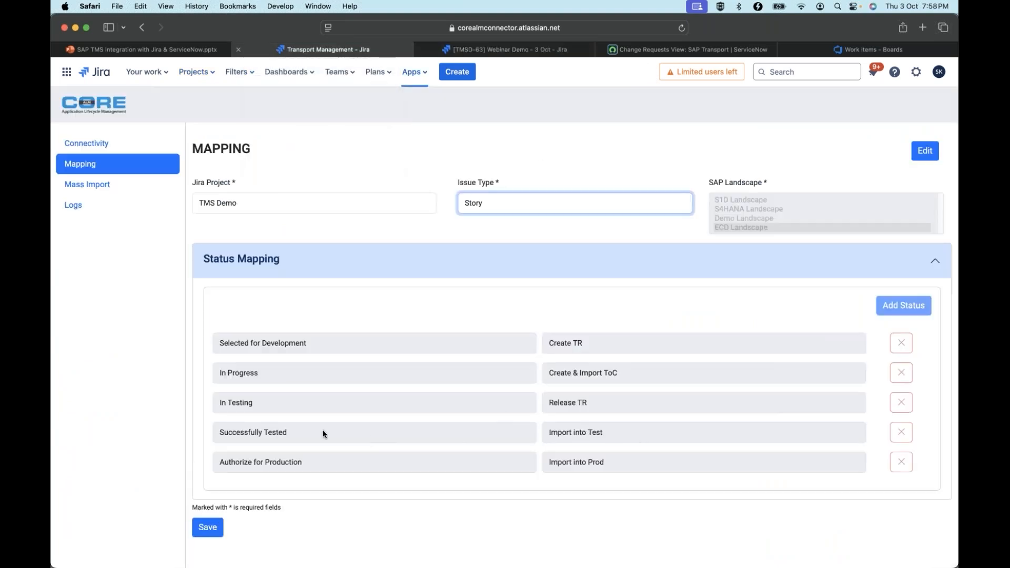
left_click(470, 50)
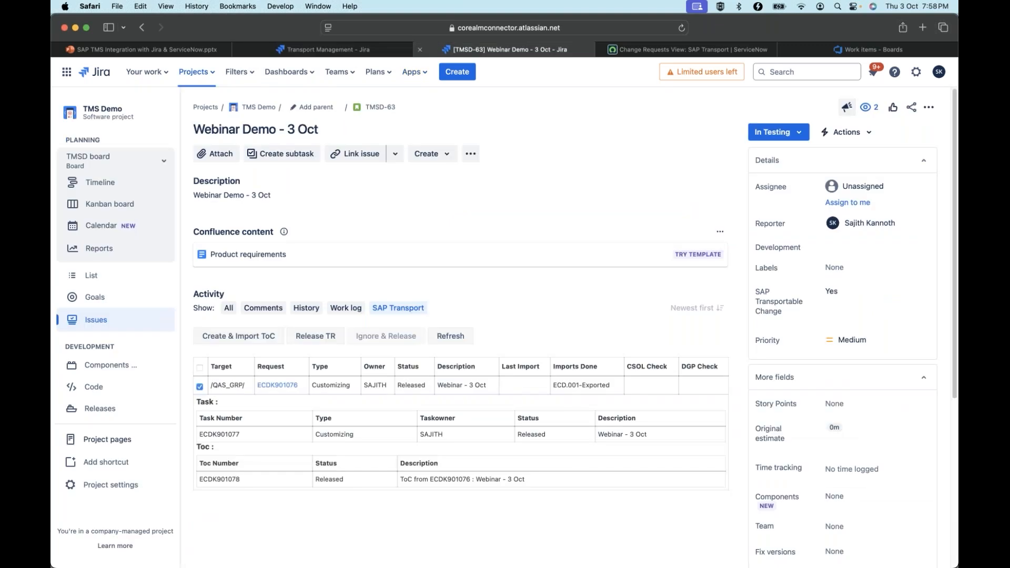
left_click(797, 136)
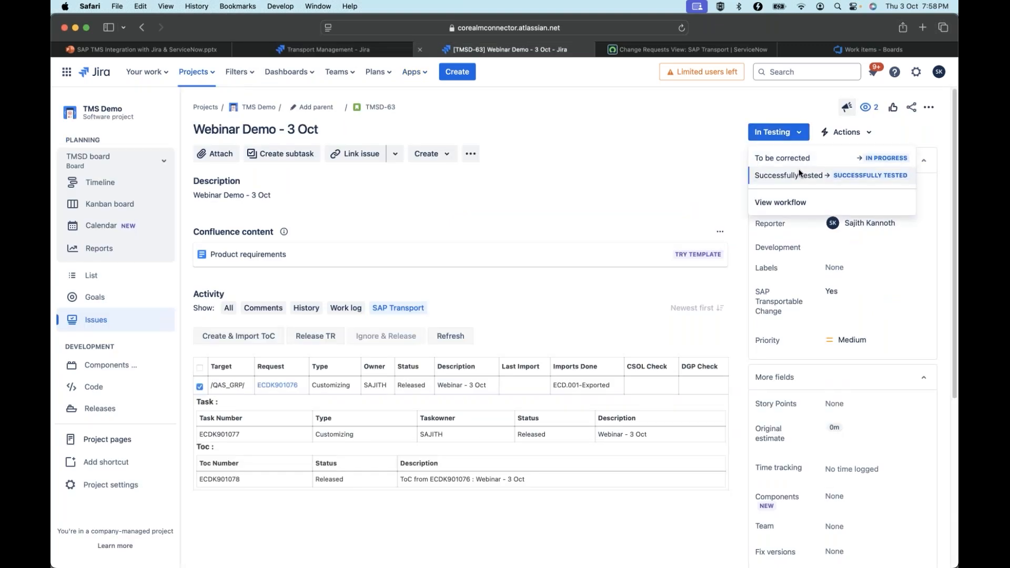
left_click(799, 173)
left_click(323, 49)
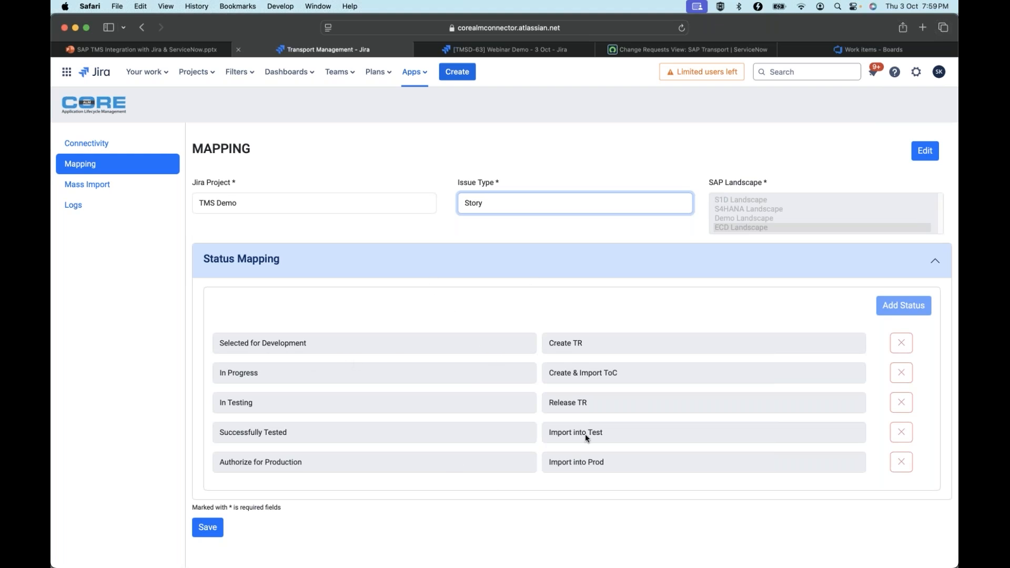
left_click(510, 50)
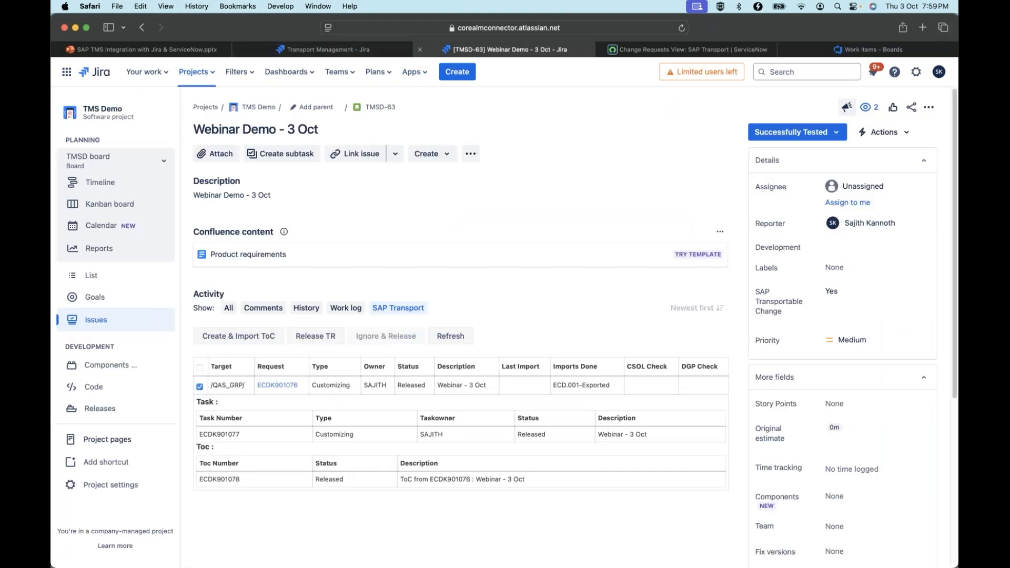
Reload the story and examine the comment logged about the CSOL check and release of ECDK901076
left_click(682, 28)
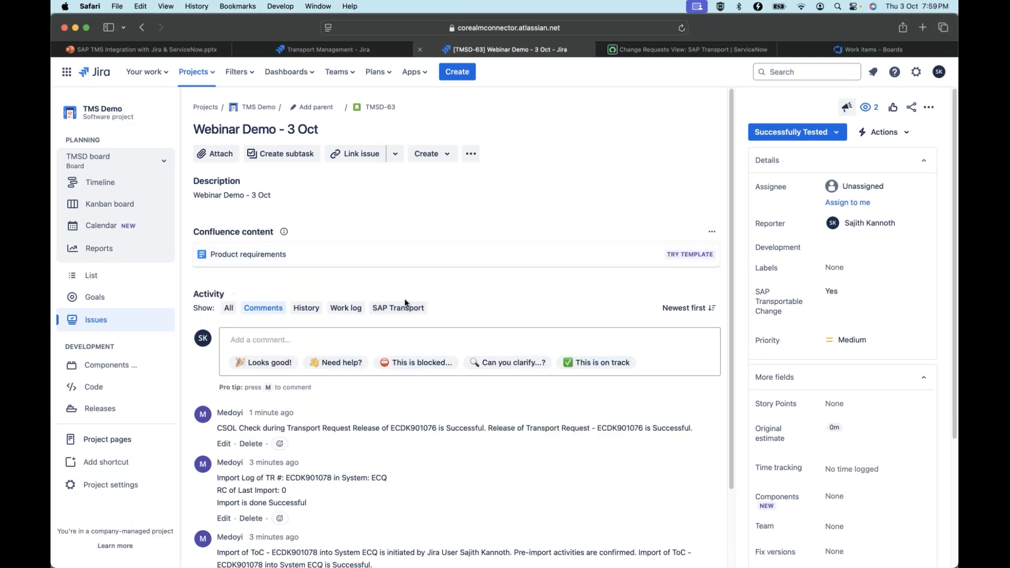
left_click(404, 310)
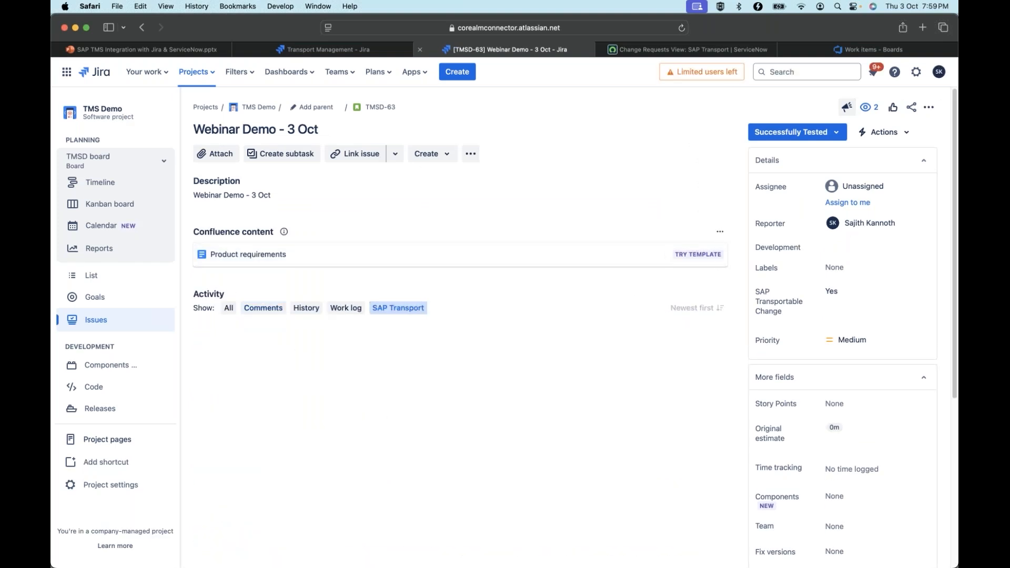
left_click(270, 312)
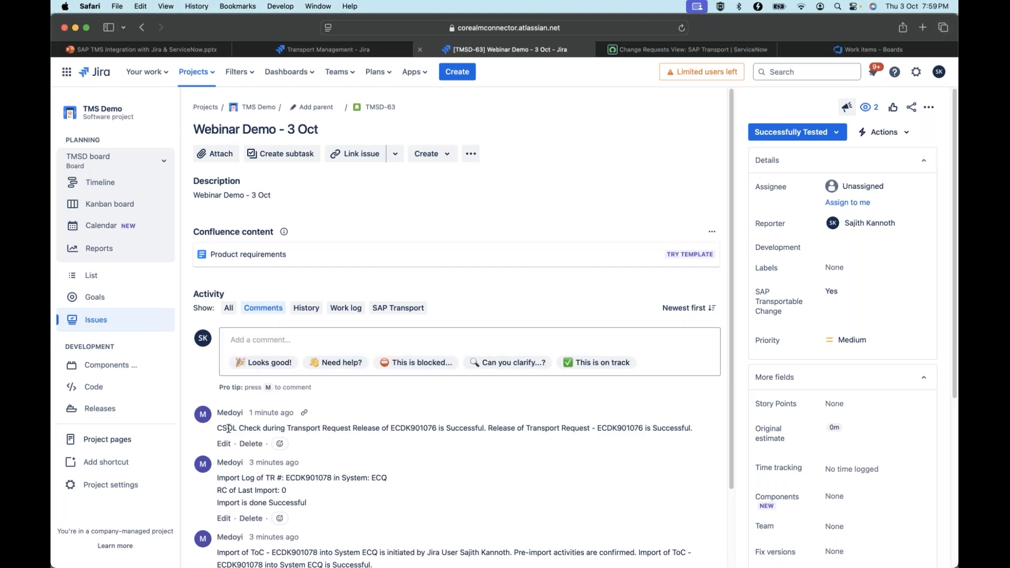
left_click_drag(261, 428, 395, 428)
left_click(459, 428)
left_click_drag(218, 428, 658, 428)
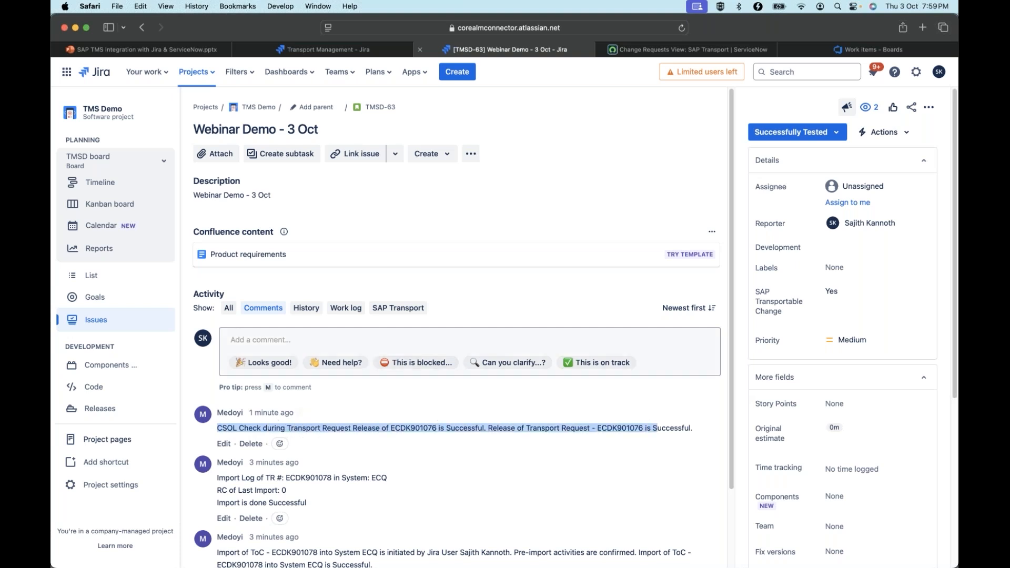
Import transport request ECDK901076 into the test system, acknowledging the manual step and selecting no import options
left_click(413, 314)
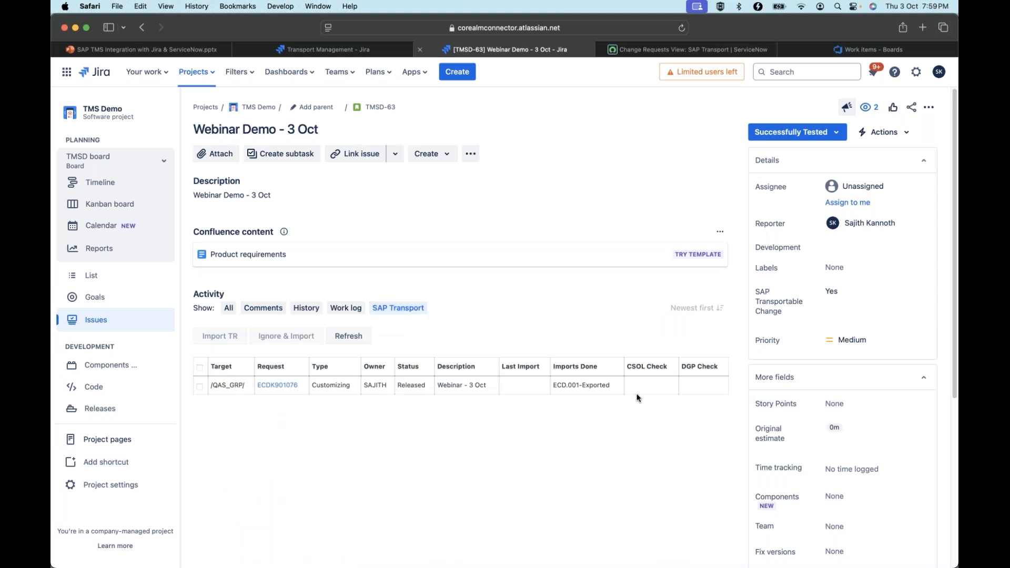
left_click(199, 387)
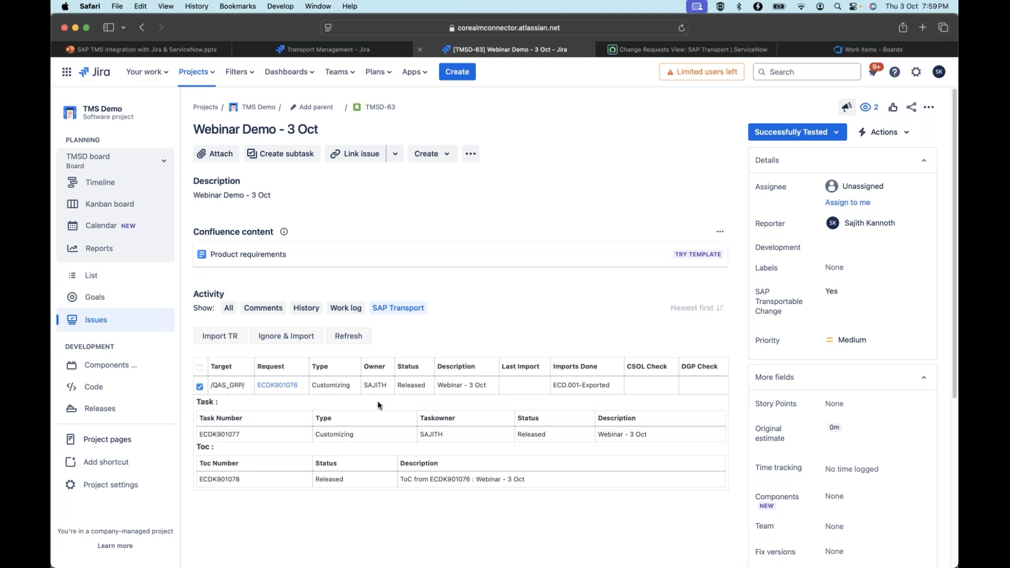
left_click(228, 337)
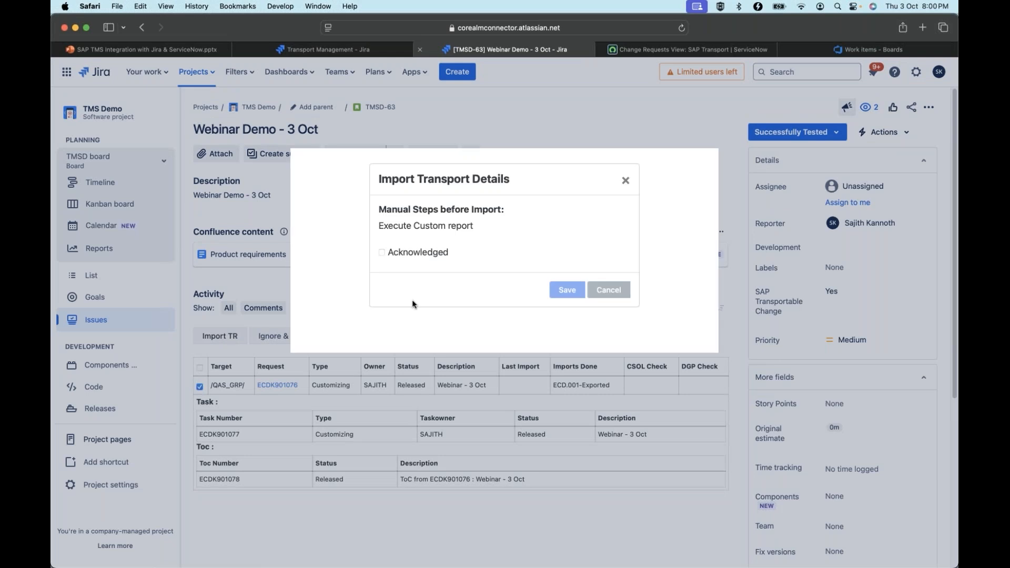
left_click(381, 252)
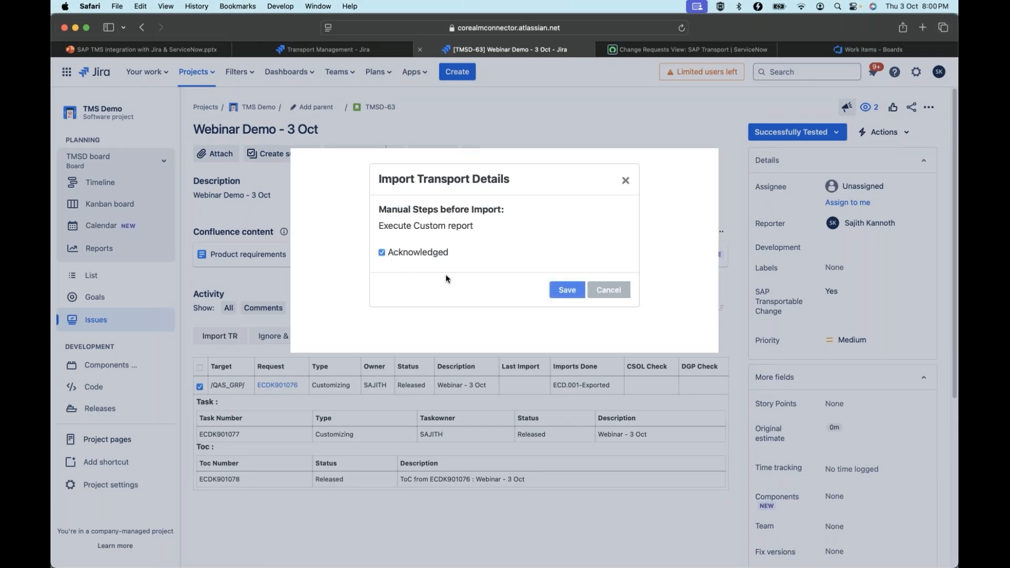
left_click(573, 291)
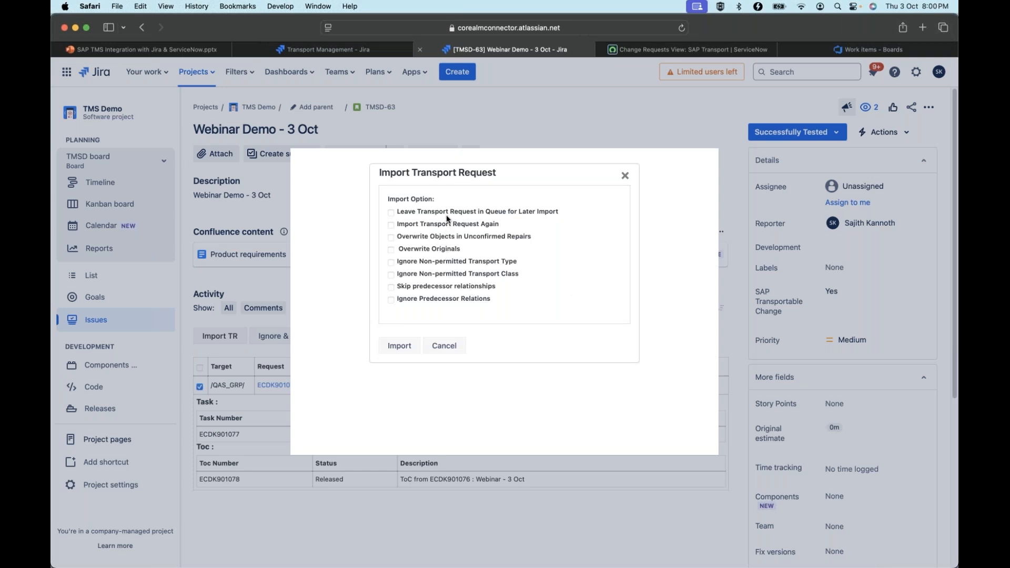
left_click(398, 346)
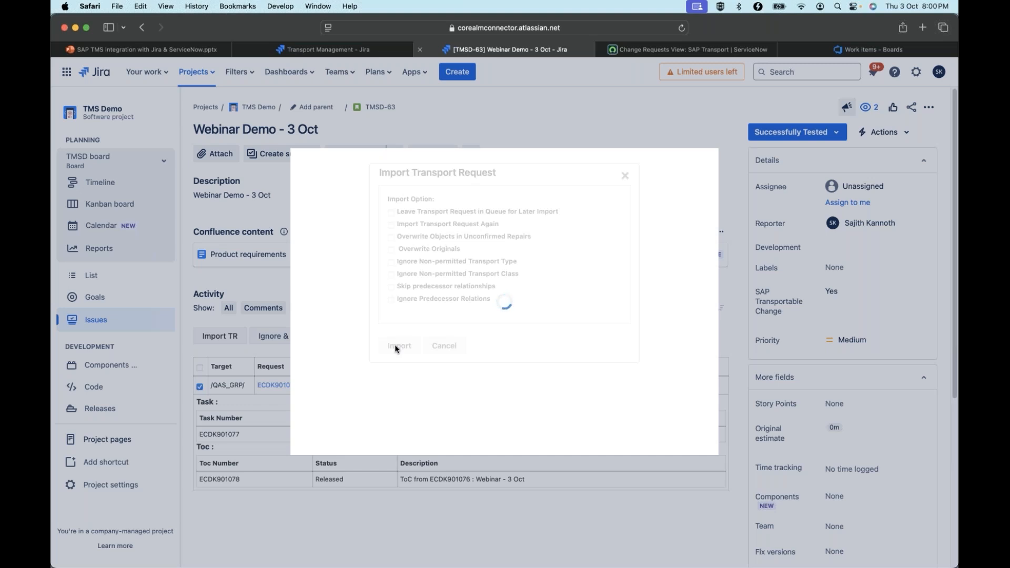
Check request ECDK901076 at the end of system ECQ's import queue in SAP GUI using /nstms, and return to the Jira story
key("super+Tab")
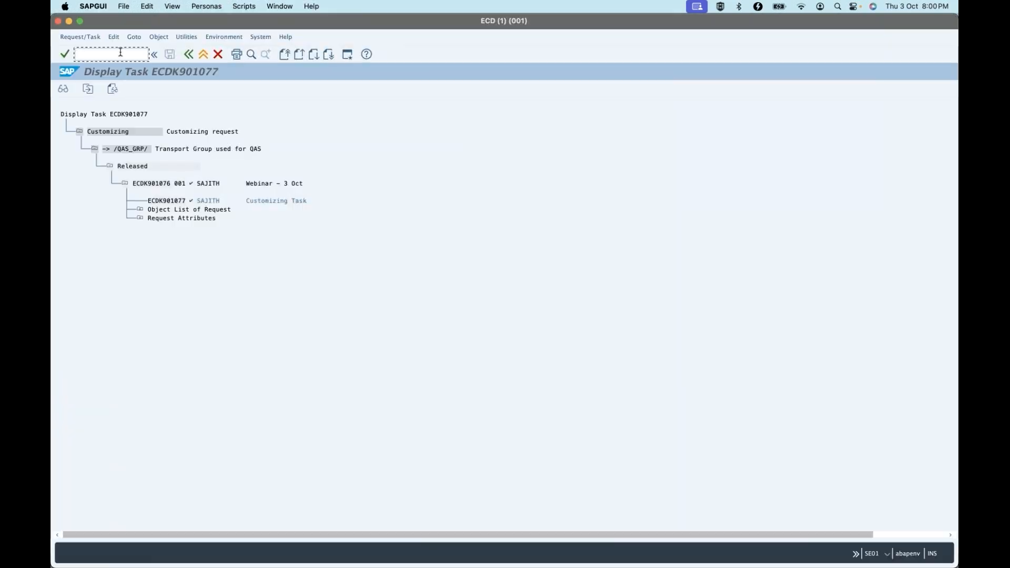
type("/nstms")
key("Return")
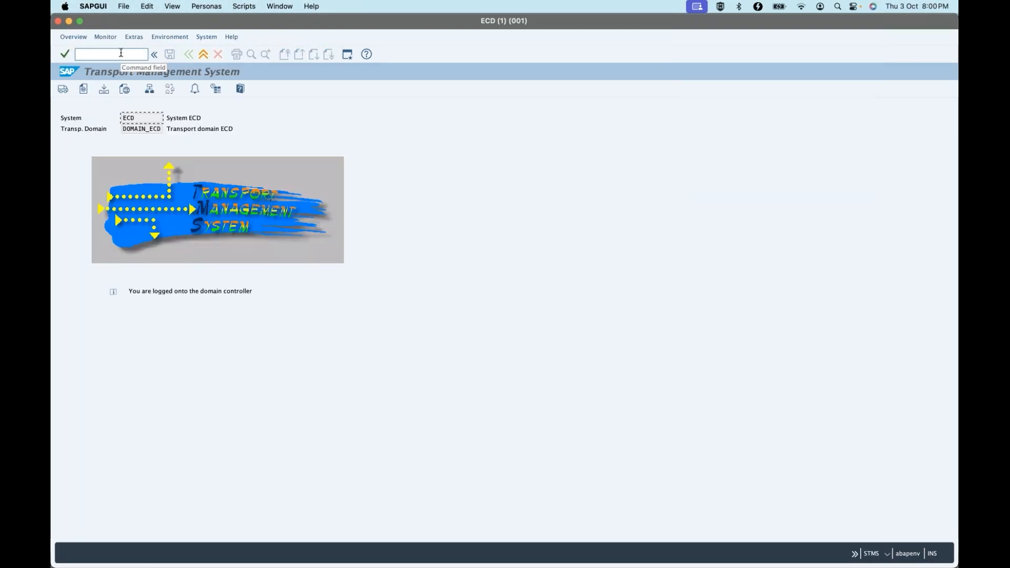
left_click(63, 88)
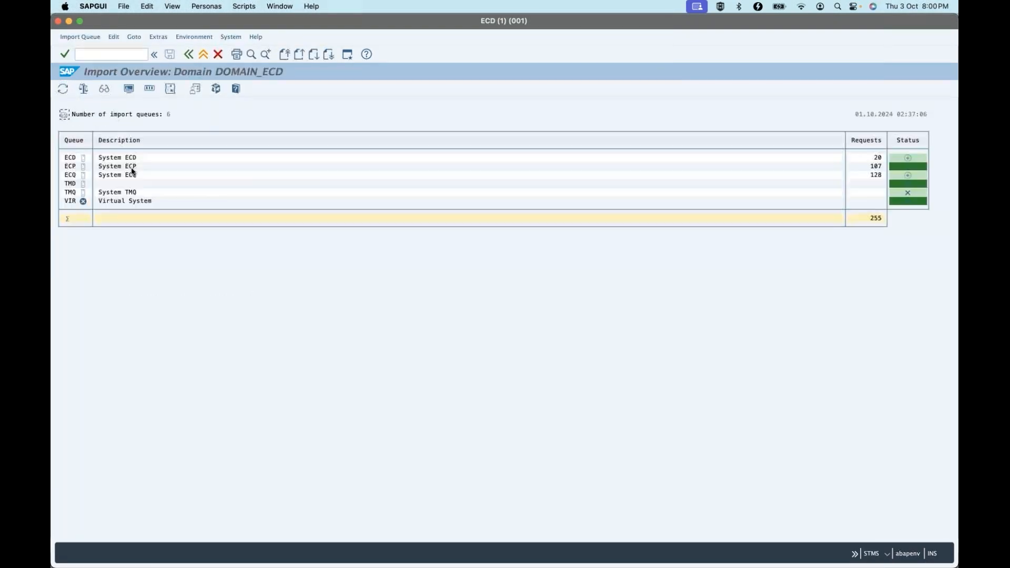
double_click(159, 174)
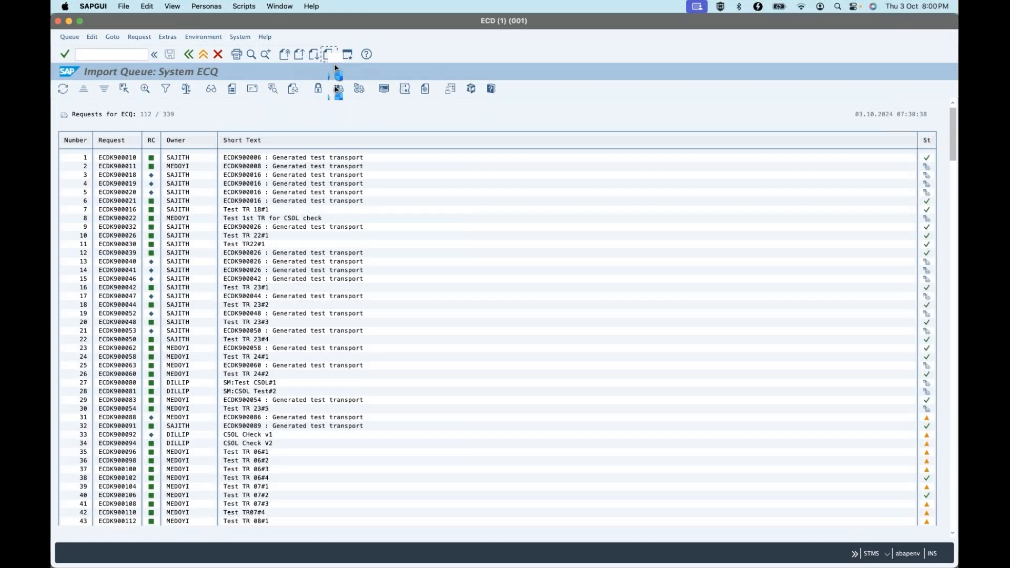
left_click(329, 54)
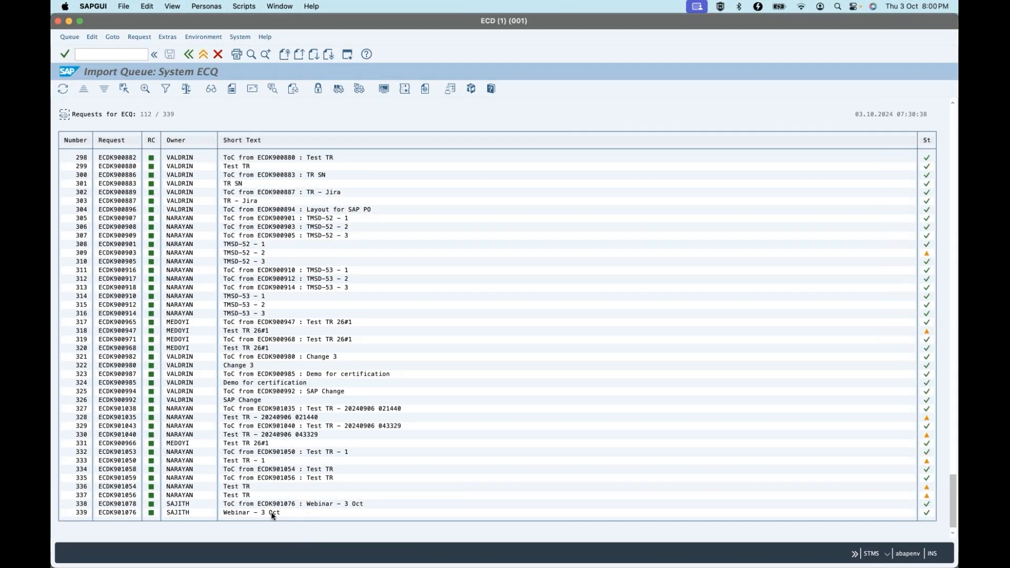
left_click(239, 511)
key("super+Tab")
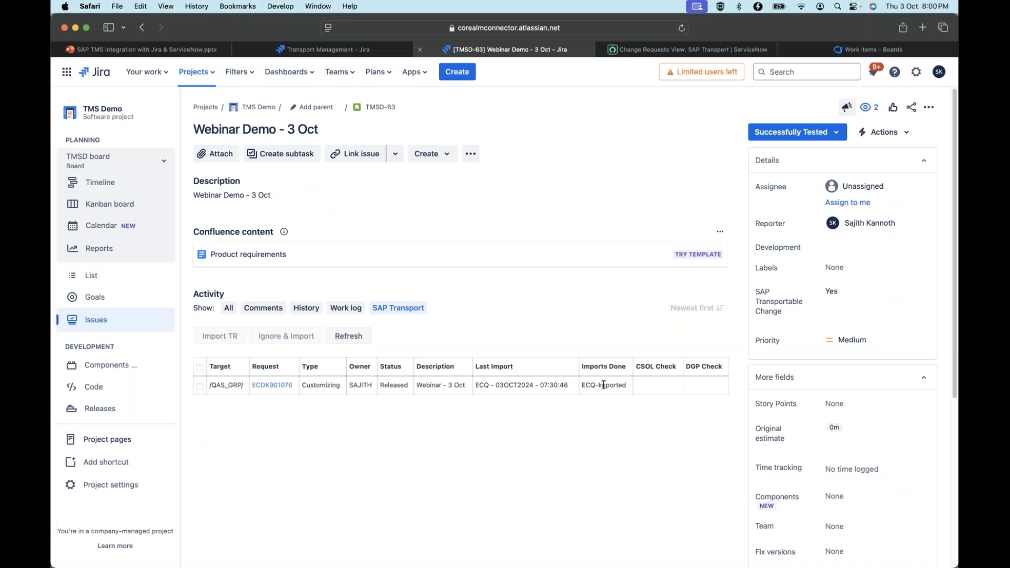
Examine the story's comments on the ECQ import of ECDK901076, and expand the request's task and ToC details
left_click(275, 311)
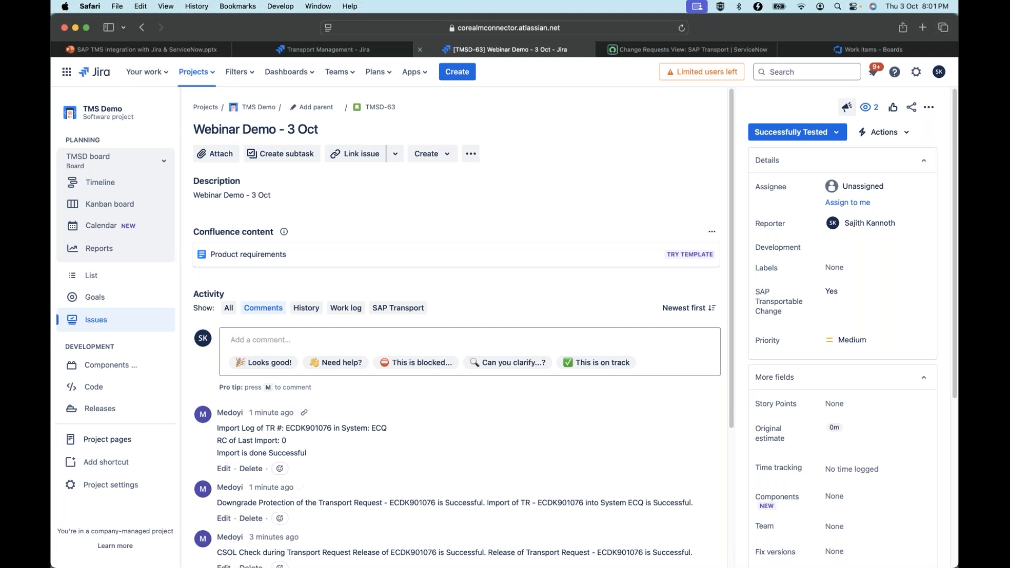
left_click(414, 310)
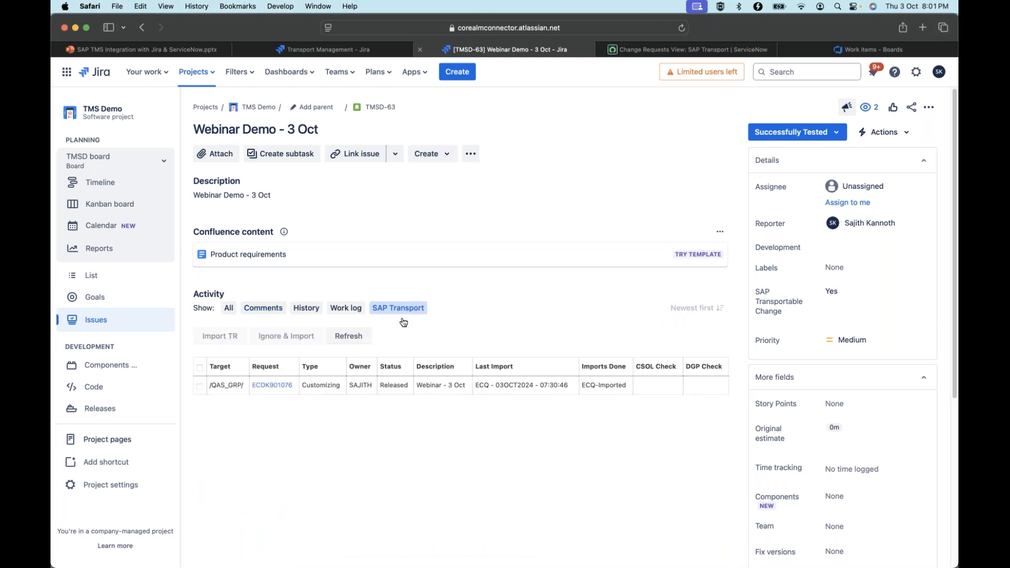
left_click(199, 388)
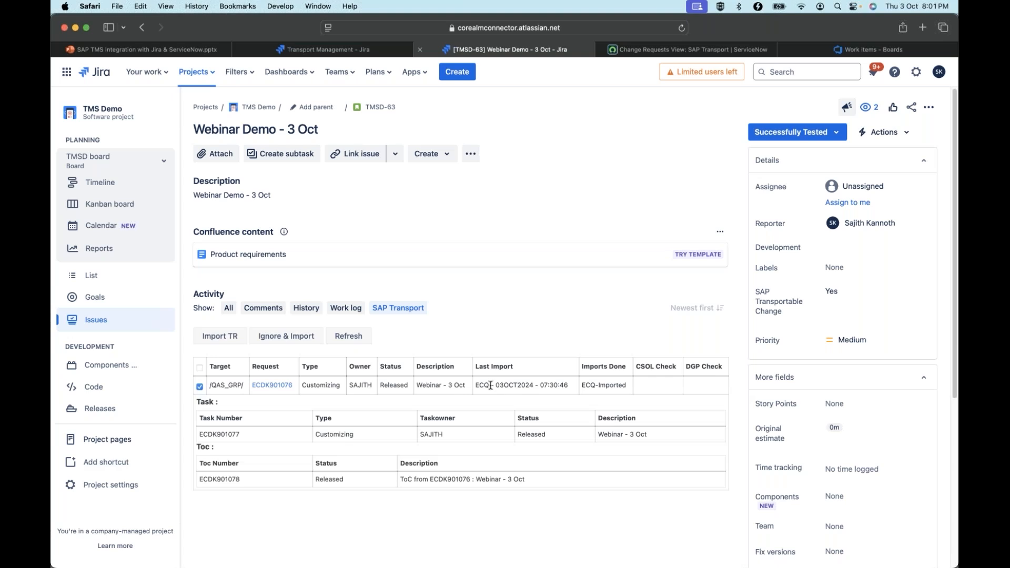
Check the SAP action mapped to Authorize for Production in the status mapping, and transition the story to that status
left_click(341, 51)
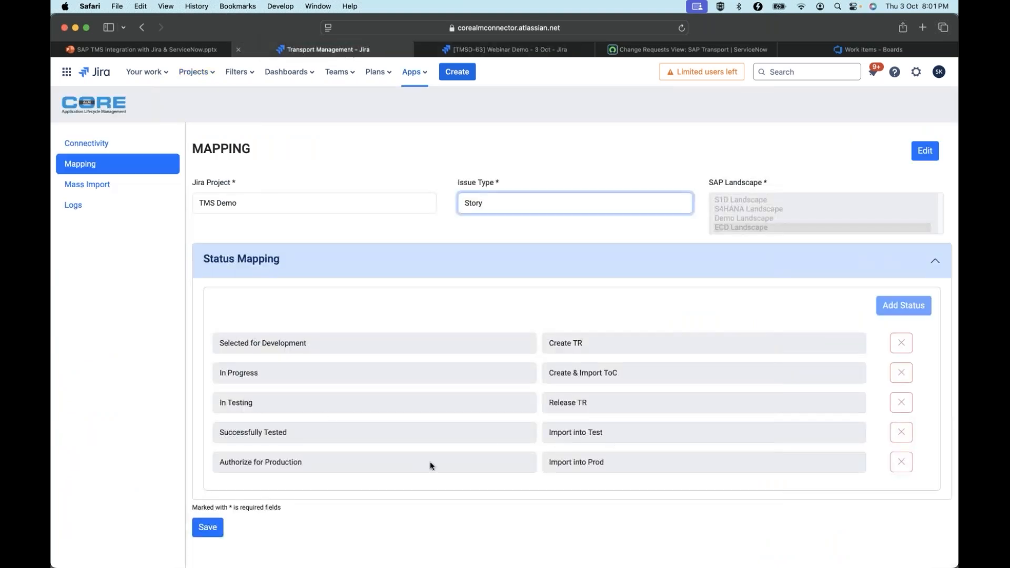
left_click(367, 461)
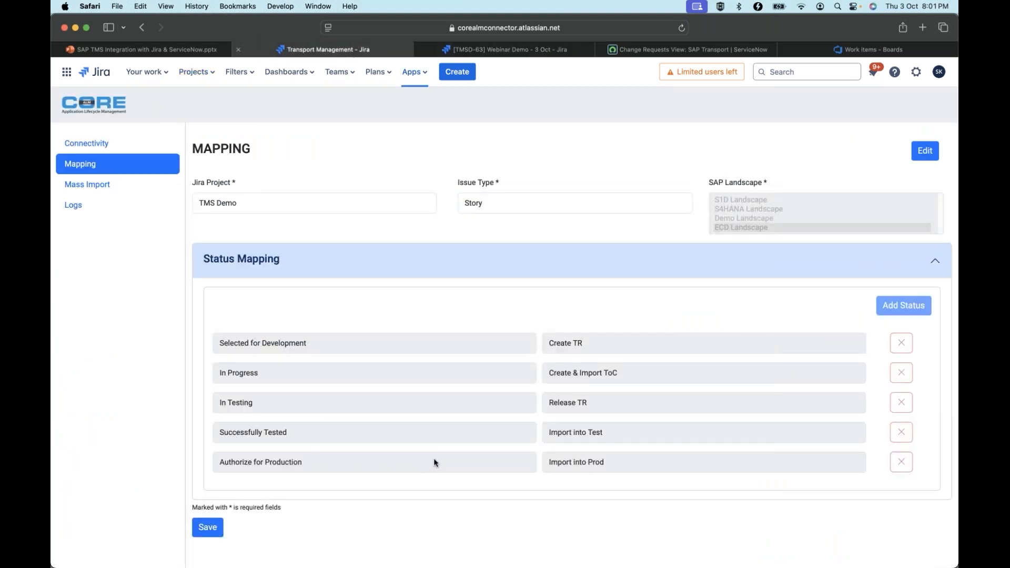
left_click(514, 53)
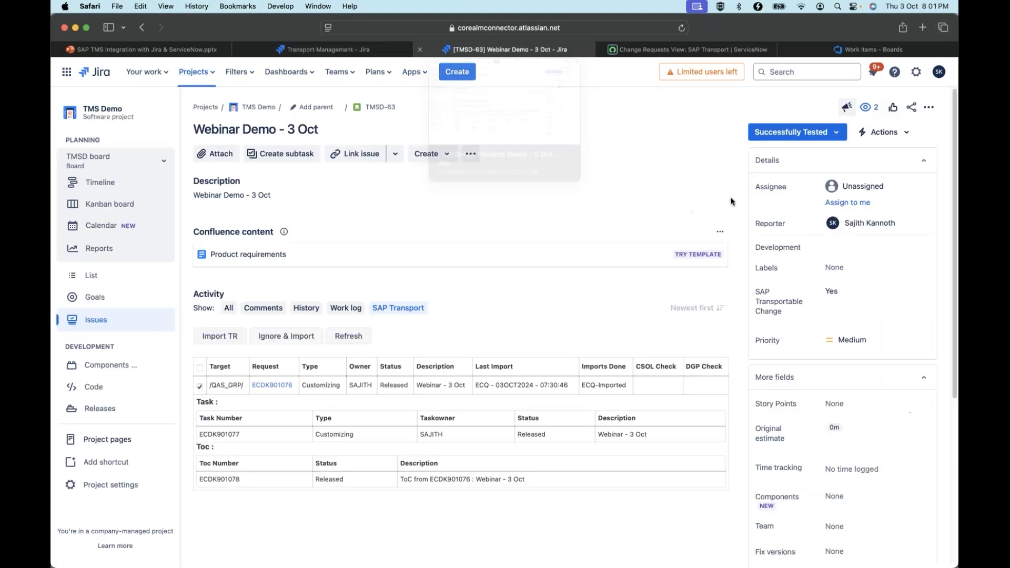
left_click(810, 132)
left_click(811, 162)
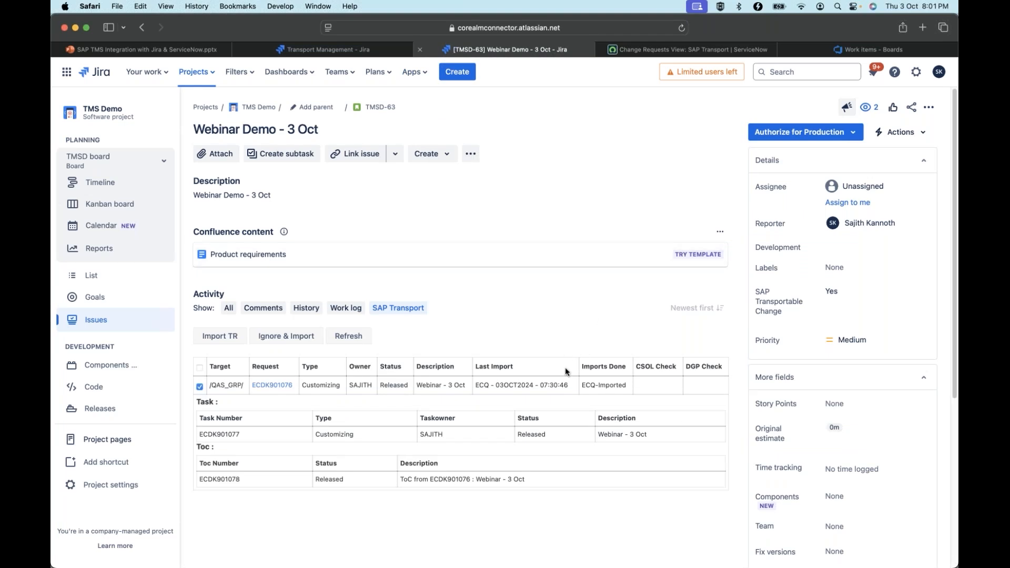
Reload the story and import transport request ECDK901076 into production, acknowledging the manual step and selecting no import options
left_click(680, 28)
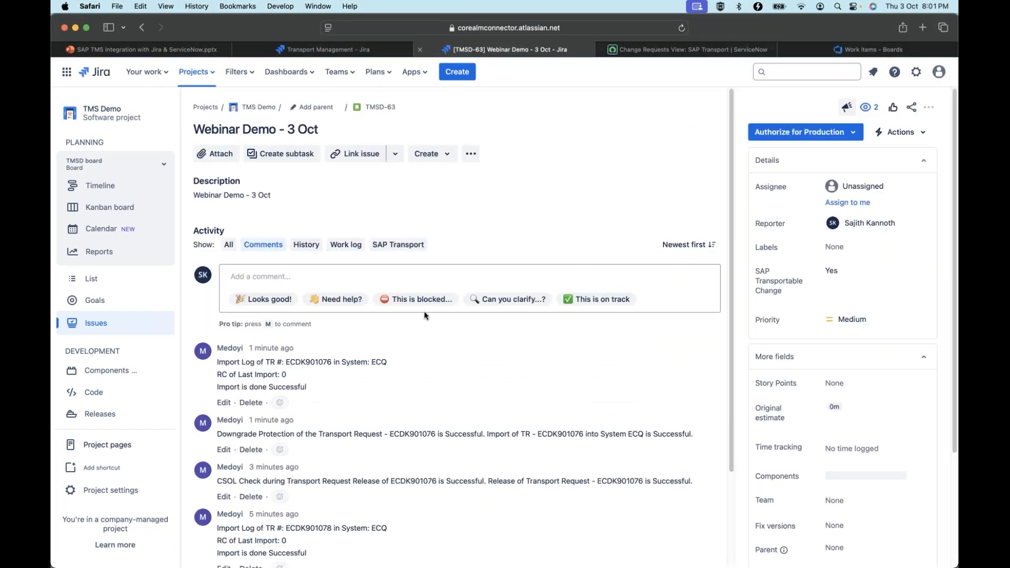
left_click(401, 244)
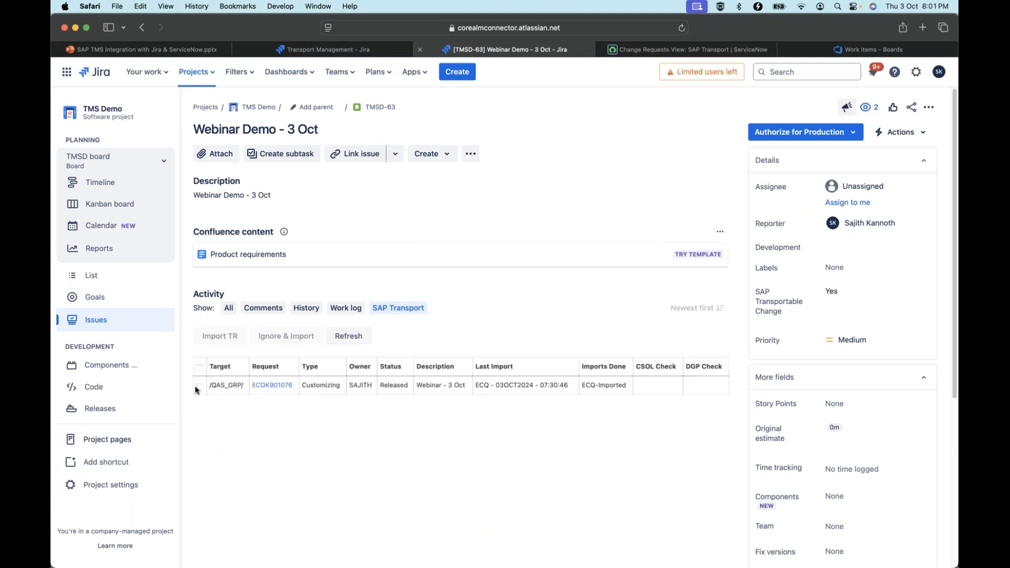
left_click(200, 388)
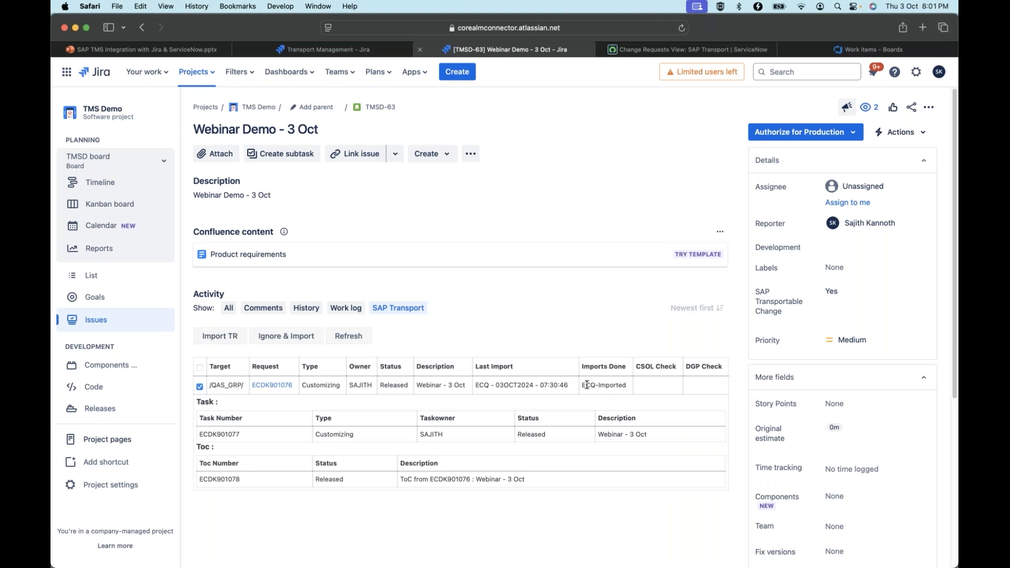
left_click(231, 337)
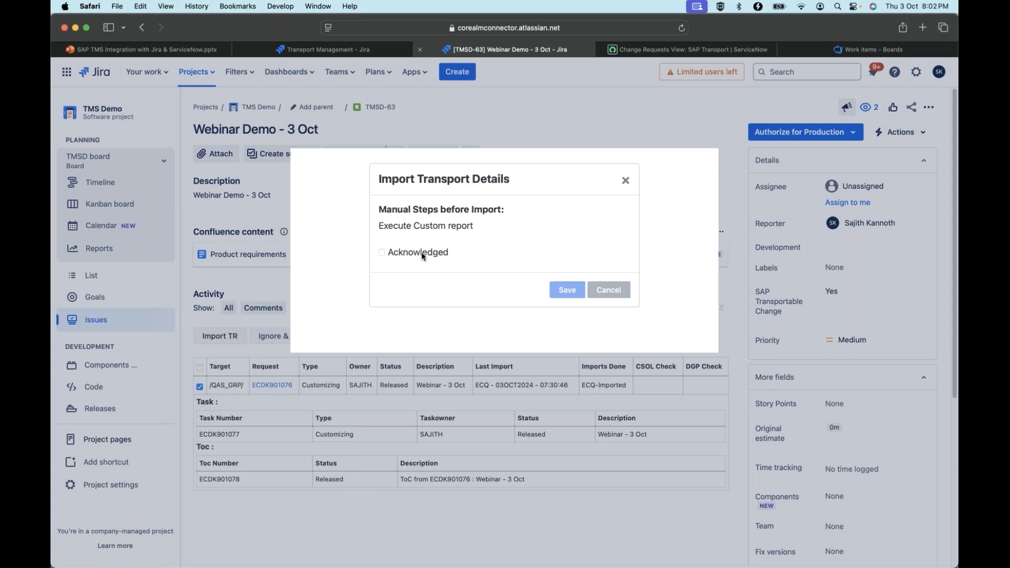
left_click(381, 253)
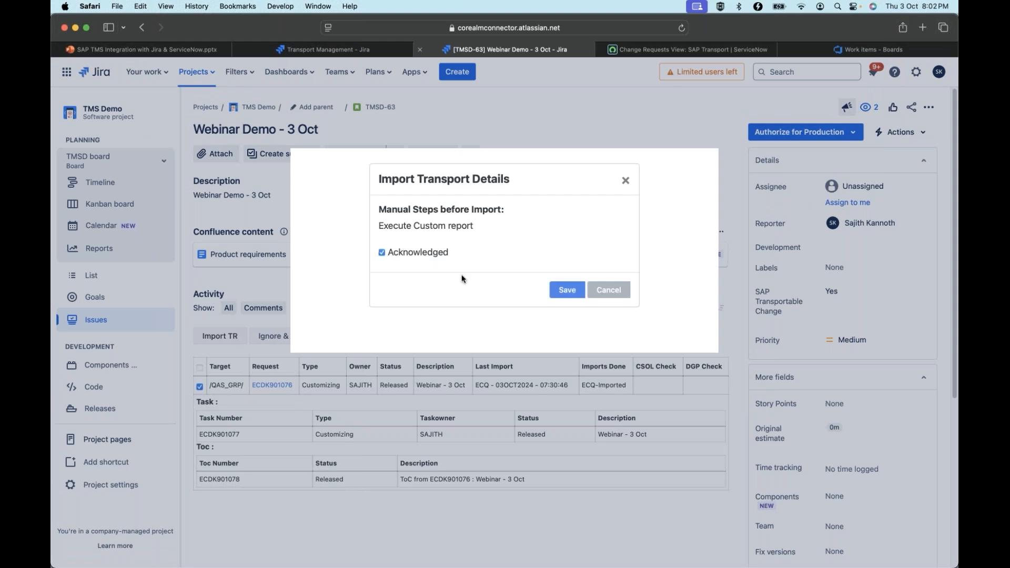
left_click(575, 294)
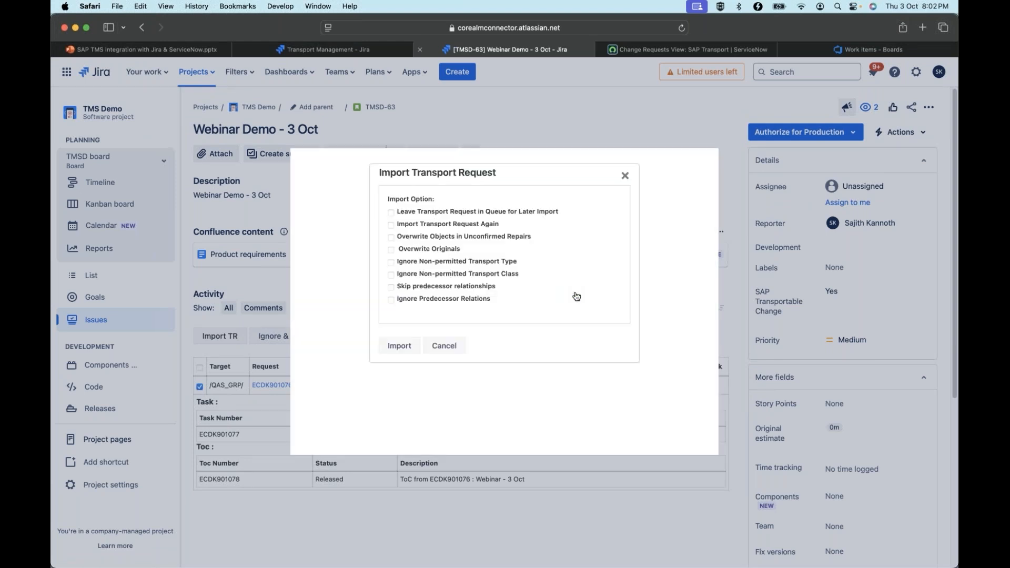
left_click(404, 347)
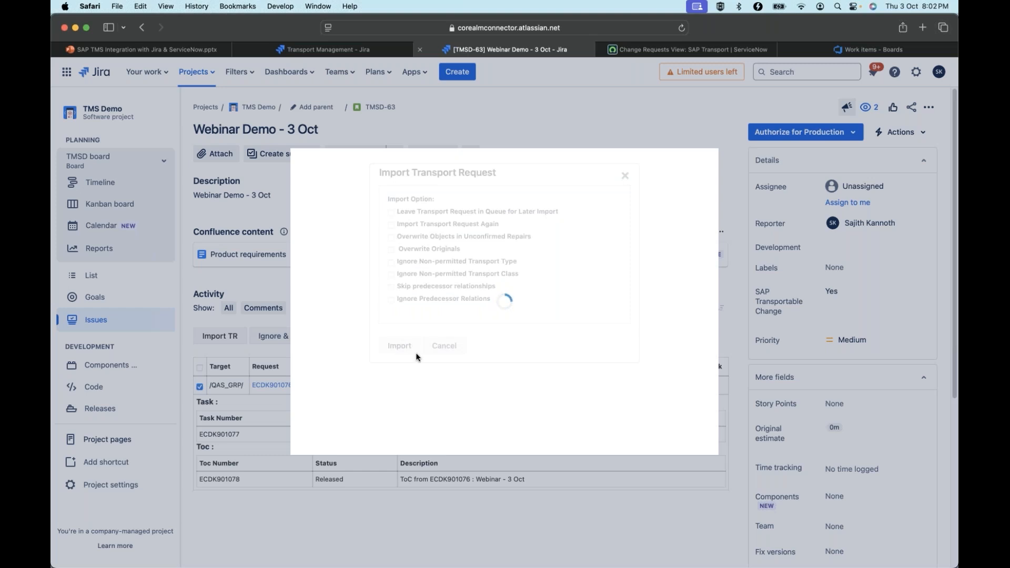
Switch to SAP GUI, check request ECDK901076 at the end of system ECP's refreshed import queue, and return to the Jira story
key("super+Tab")
left_click(187, 56)
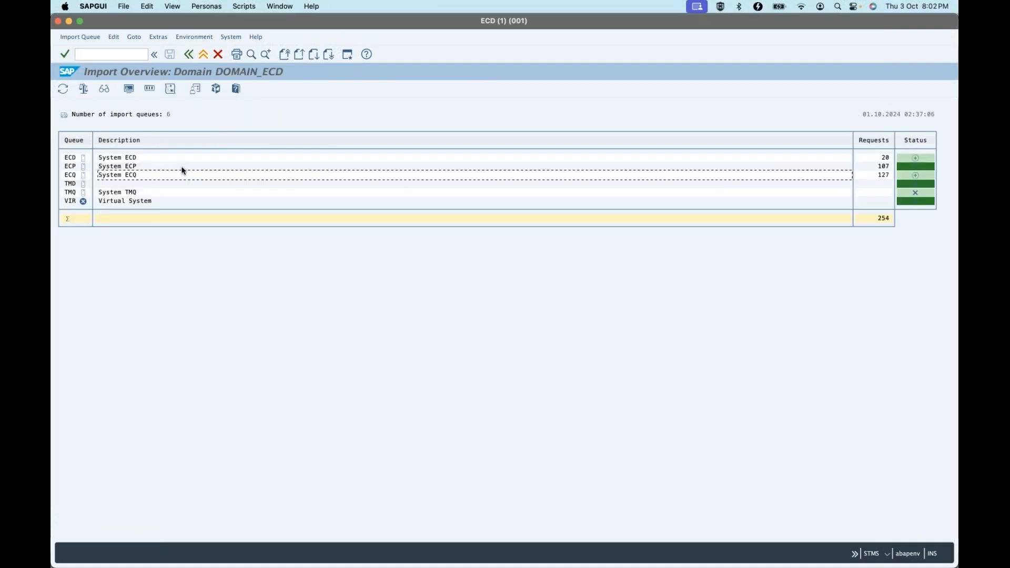
double_click(181, 167)
left_click(62, 93)
left_click(358, 90)
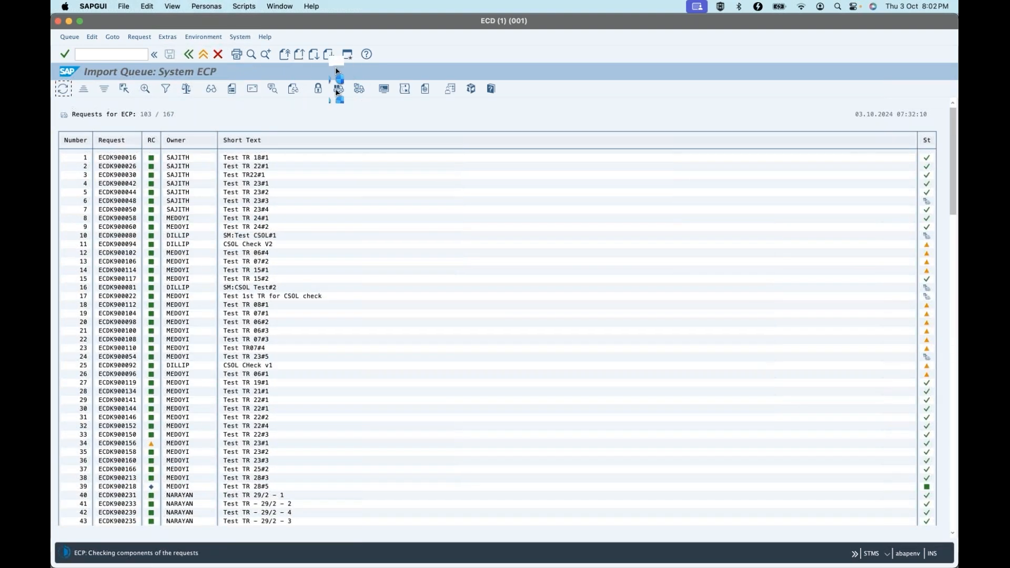
left_click(329, 54)
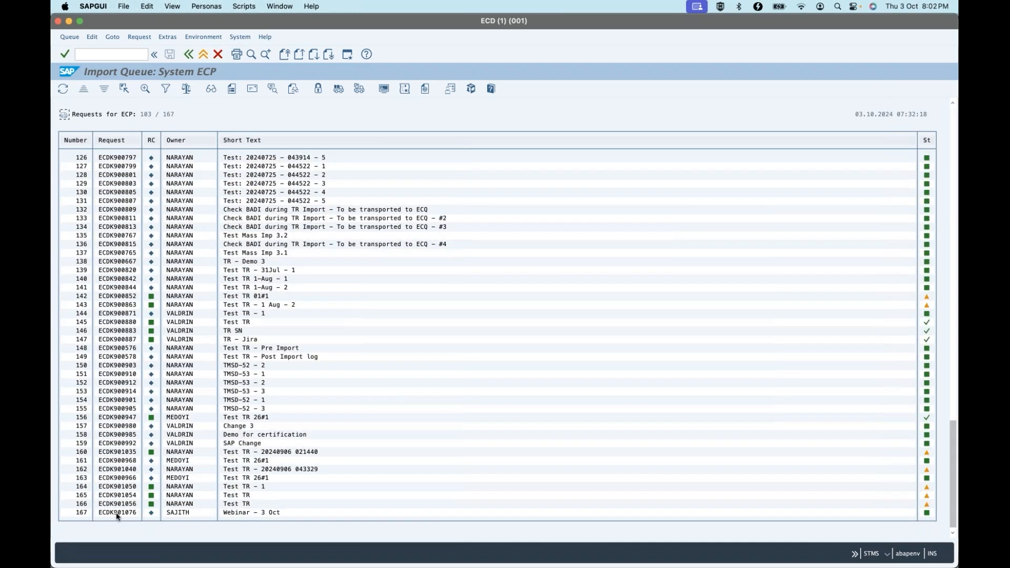
left_click(63, 88)
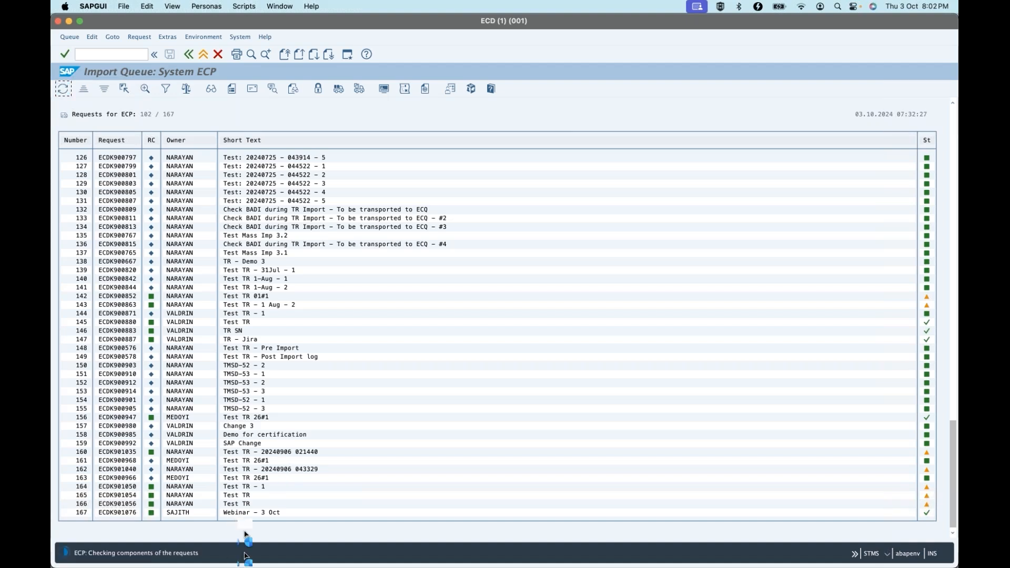
left_click(368, 532)
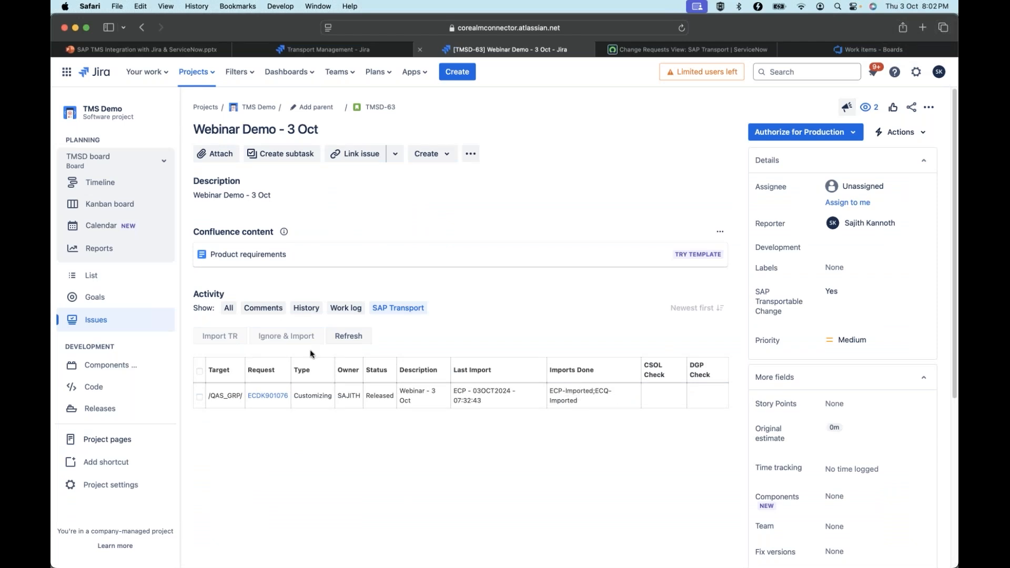
Examine the story's comments on the ECP import and the request's task and ToC details, and review the project's status mapping
left_click(272, 308)
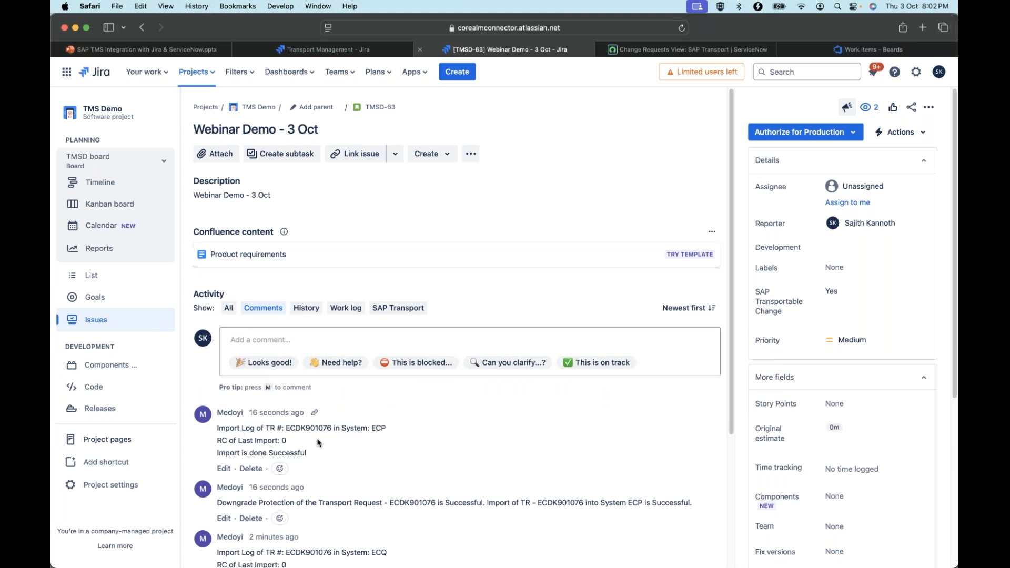
left_click(398, 307)
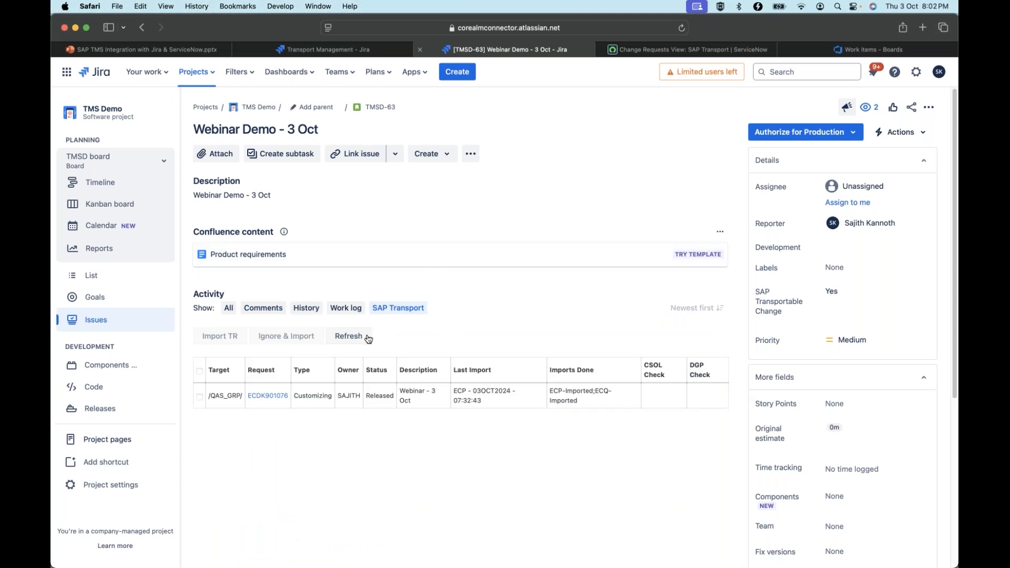
left_click(200, 397)
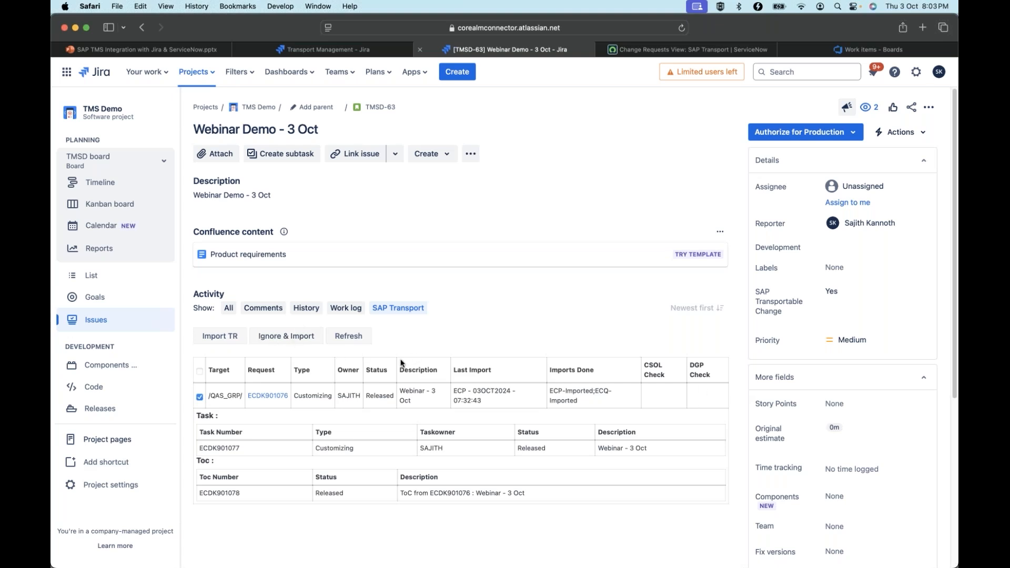
left_click(319, 49)
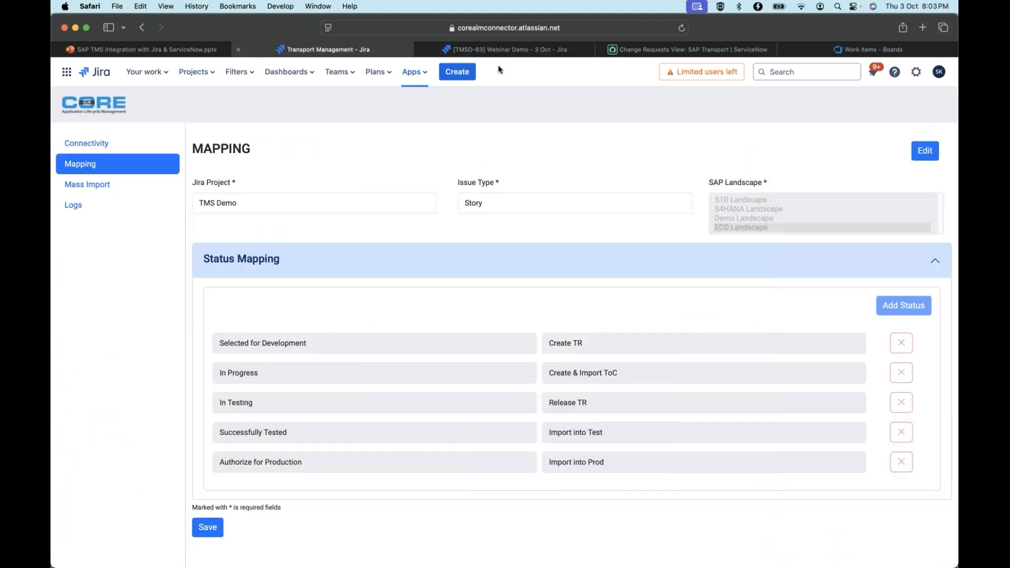
left_click(507, 51)
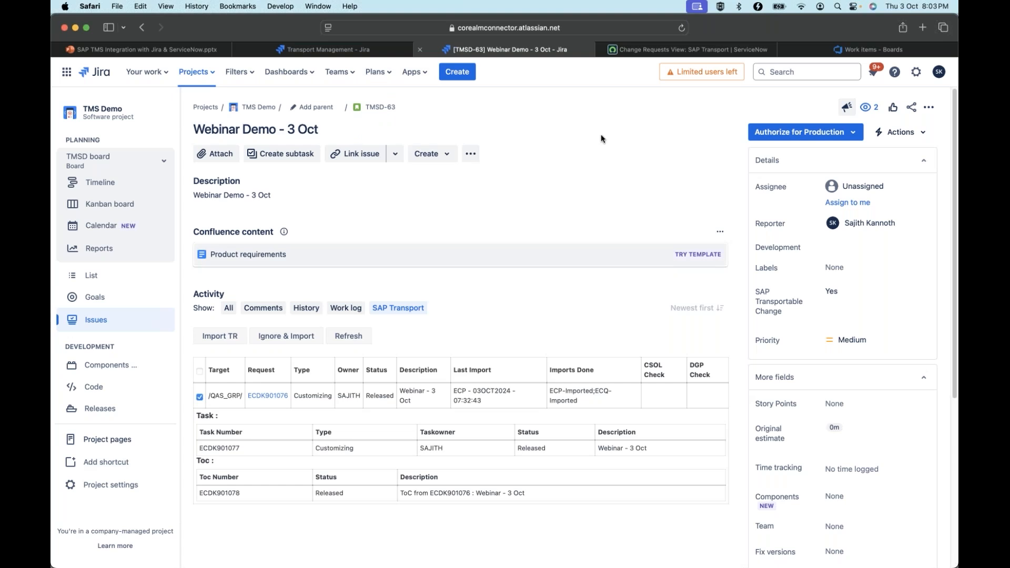
Switch to ServiceNow and log back in using the saved user name and password
left_click(638, 52)
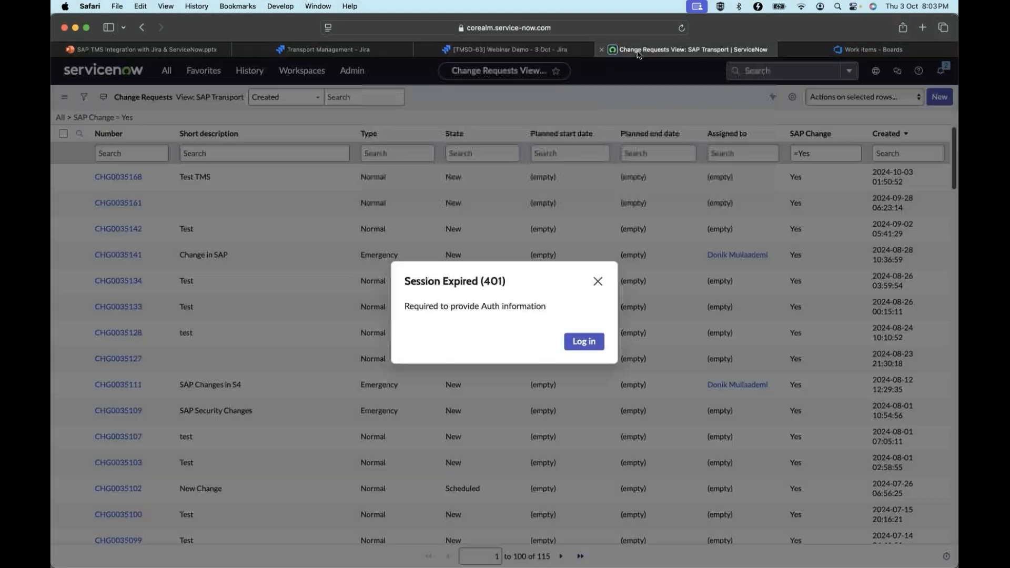
left_click(587, 343)
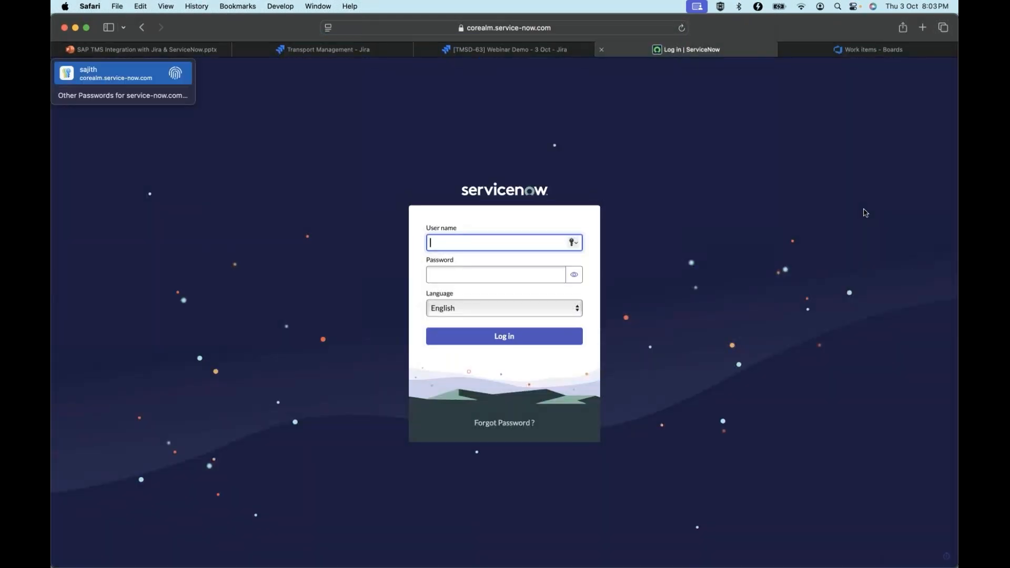
key("Return")
left_click(561, 342)
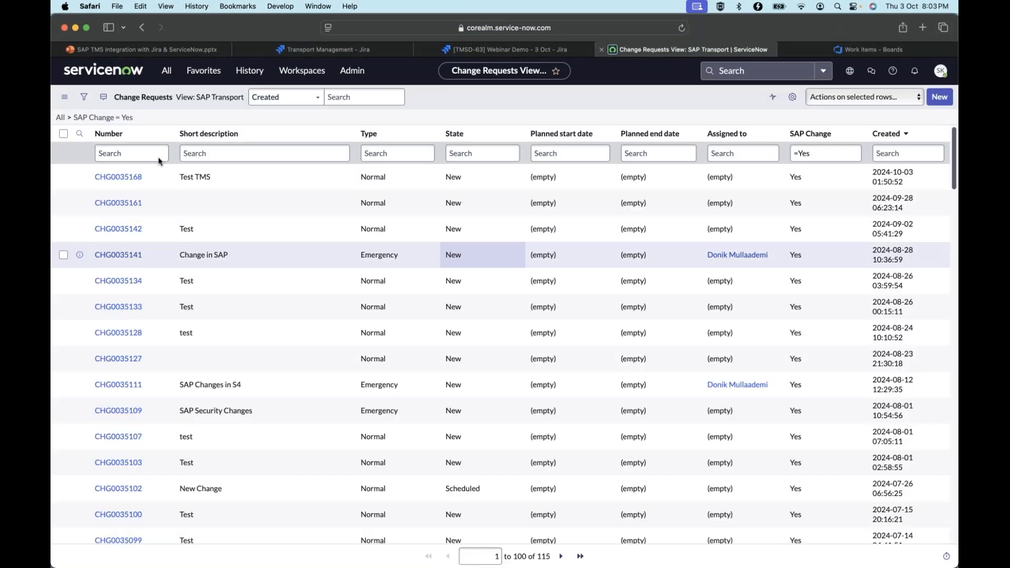
Start a new normal change request with the short description "Webinar Demo - Snow"
left_click(934, 98)
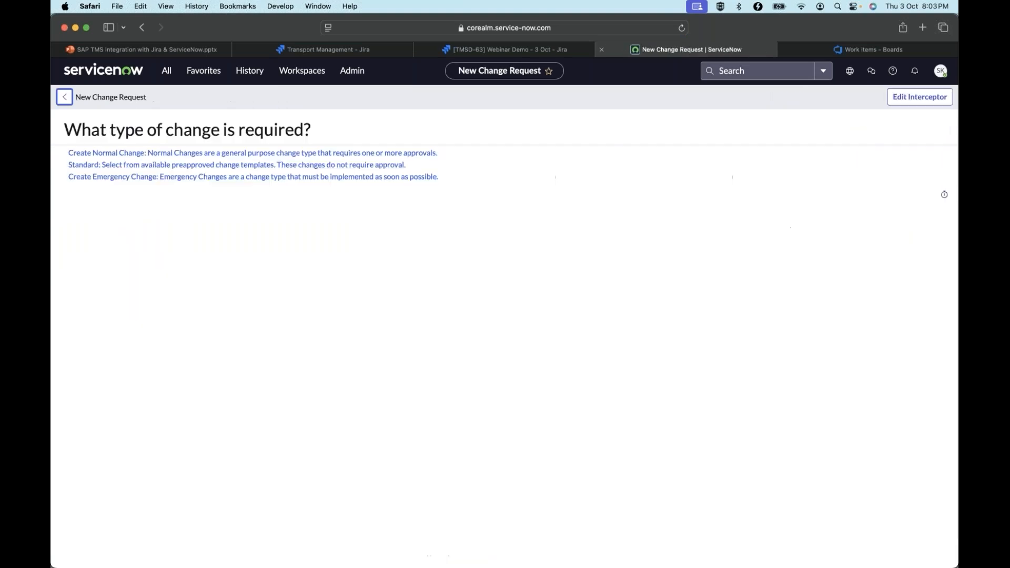
left_click(144, 157)
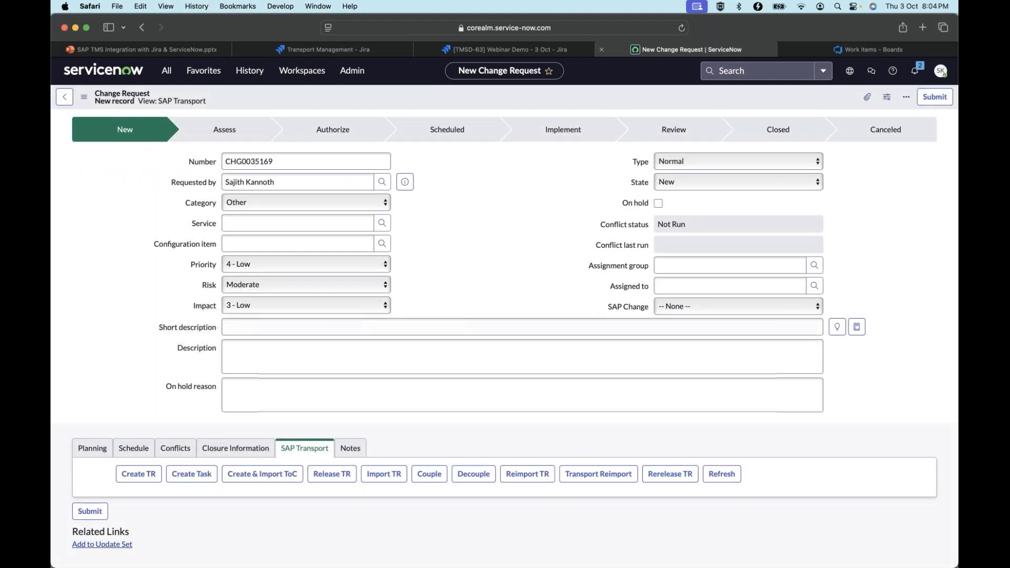
type("Webin")
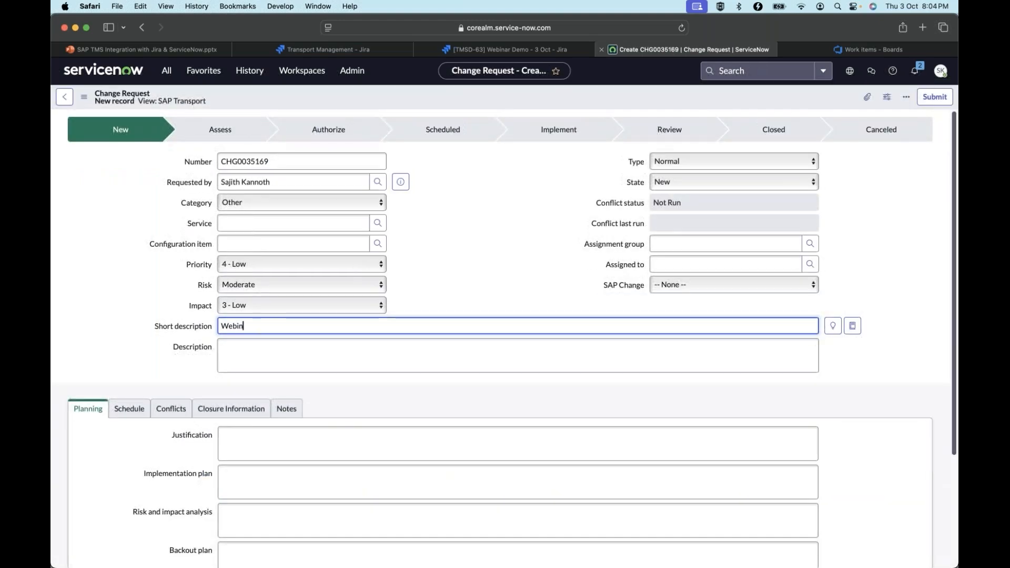
type("ar Demo - SNow")
Enter "Description of Change" as the change request's description and set SAP Change to Yes
left_click(416, 355)
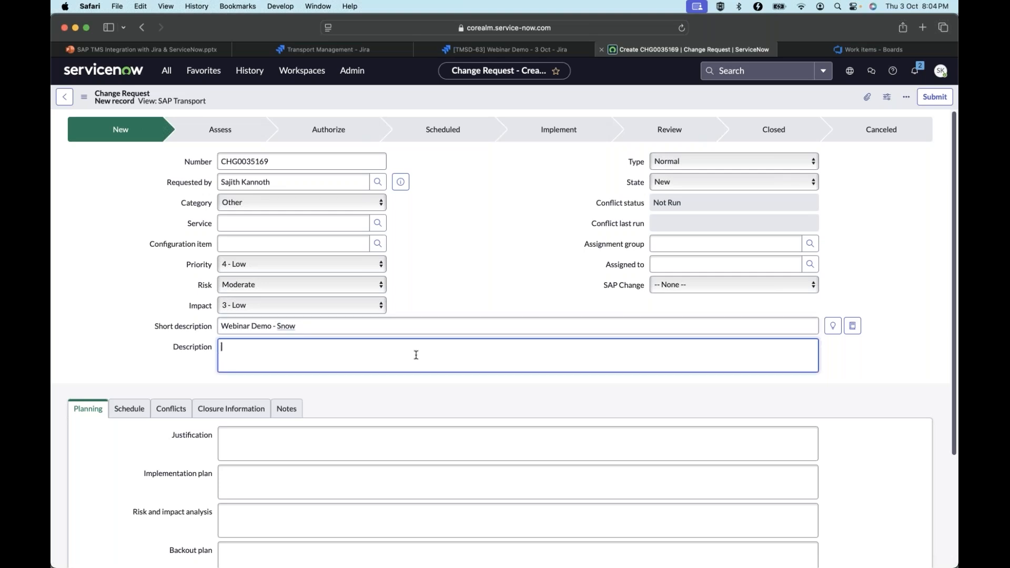
type("Description of Change")
left_click(743, 285)
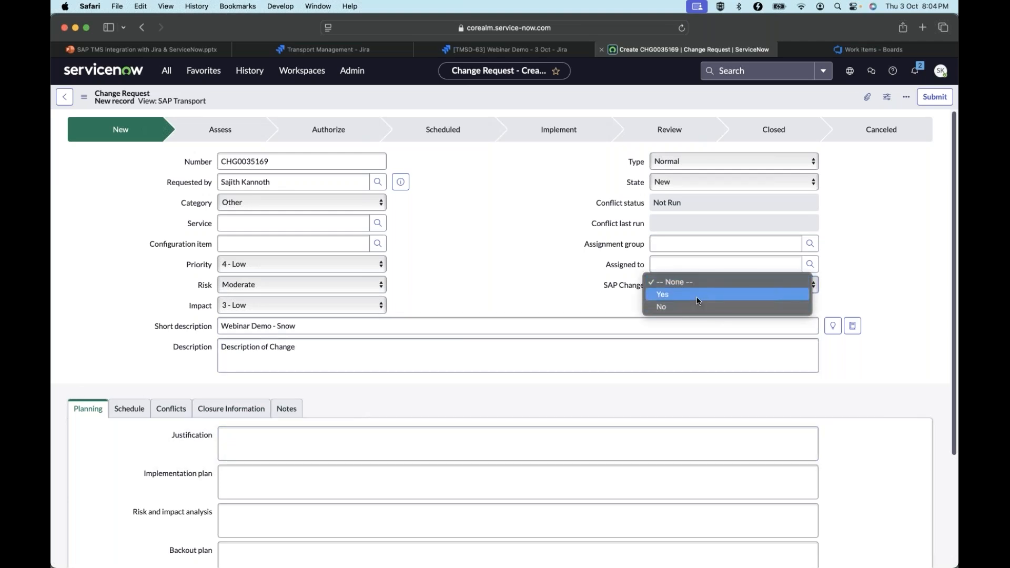
left_click(698, 294)
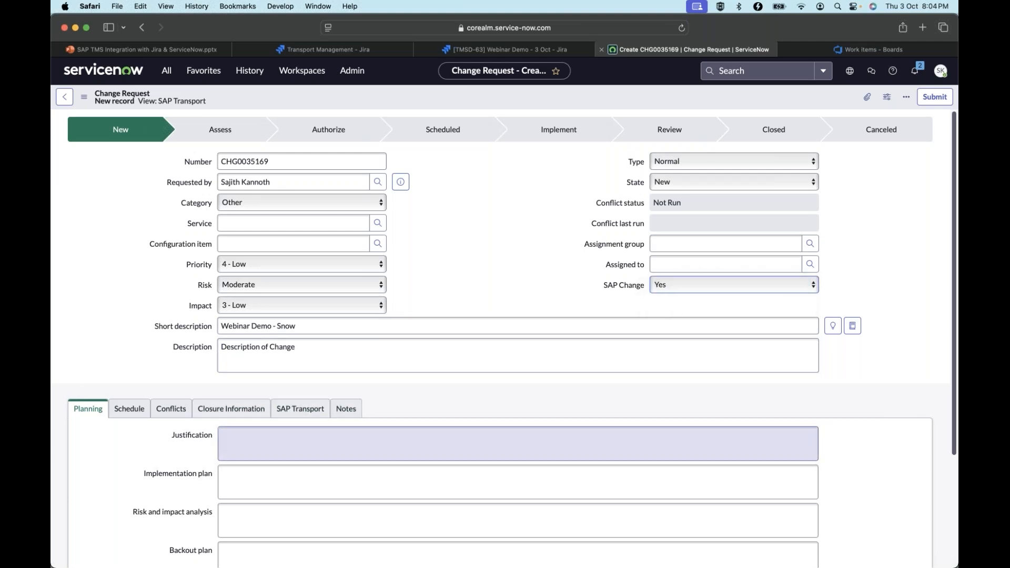
Switch the SAP Change field to No and back to Yes
left_click(664, 285)
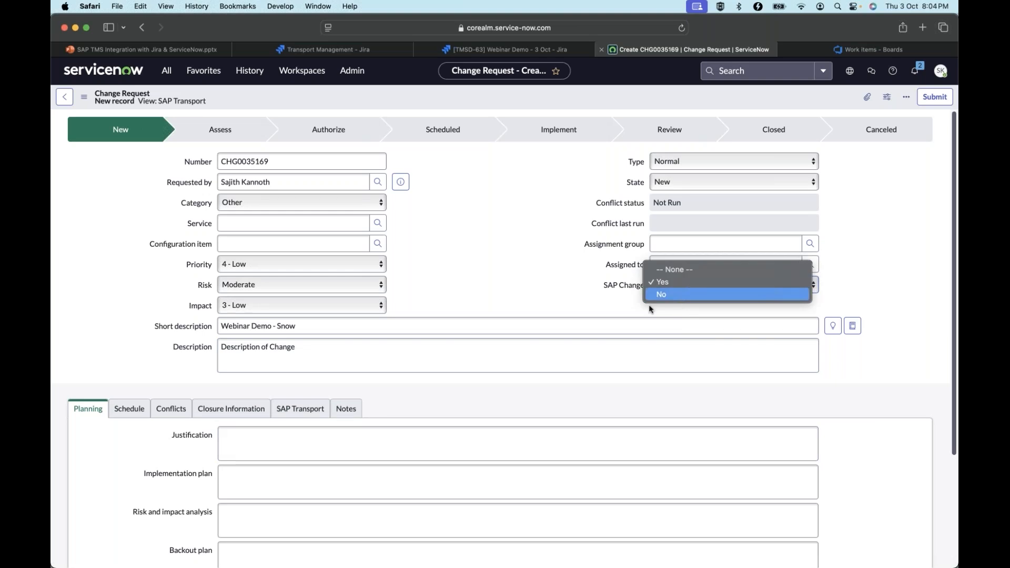
left_click(655, 295)
left_click(690, 286)
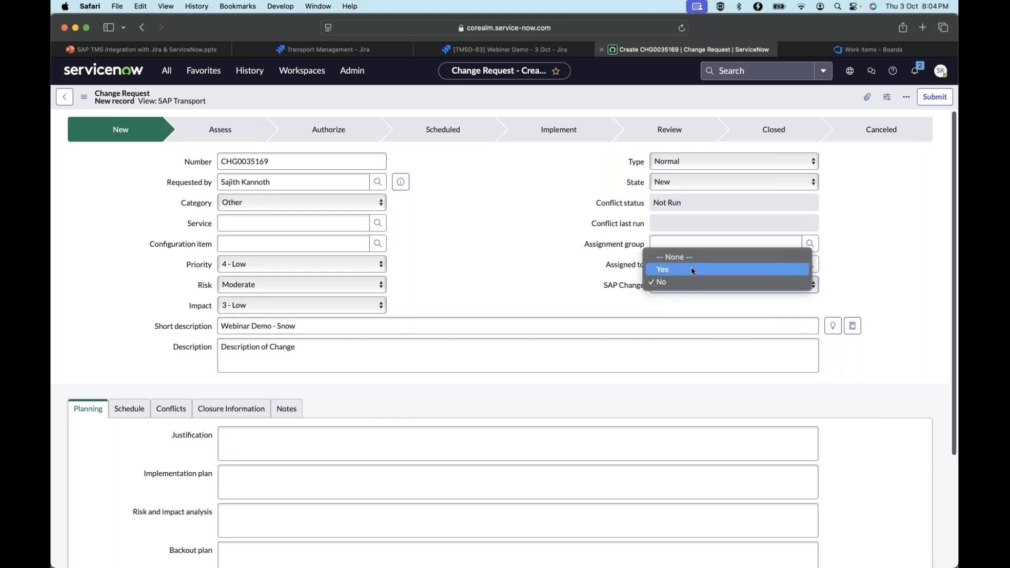
left_click(691, 270)
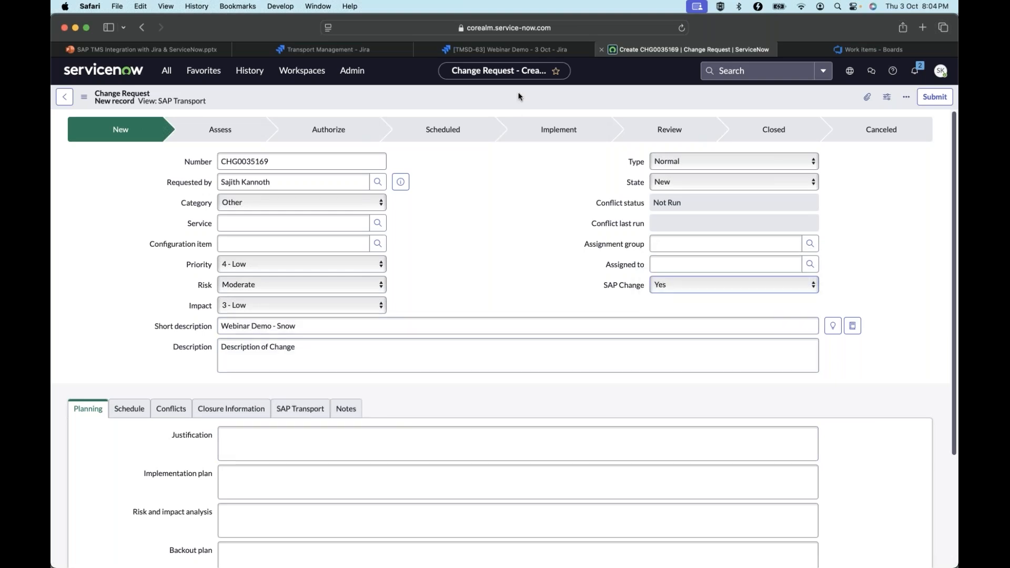
Save the new change request and show its SAP Transport details
right_click(532, 106)
left_click(531, 103)
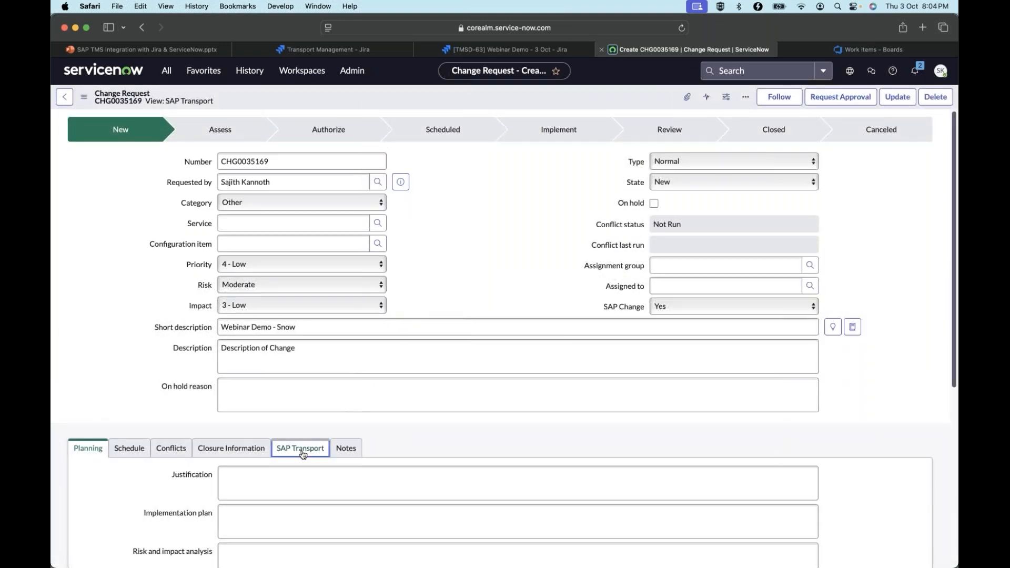
left_click(303, 409)
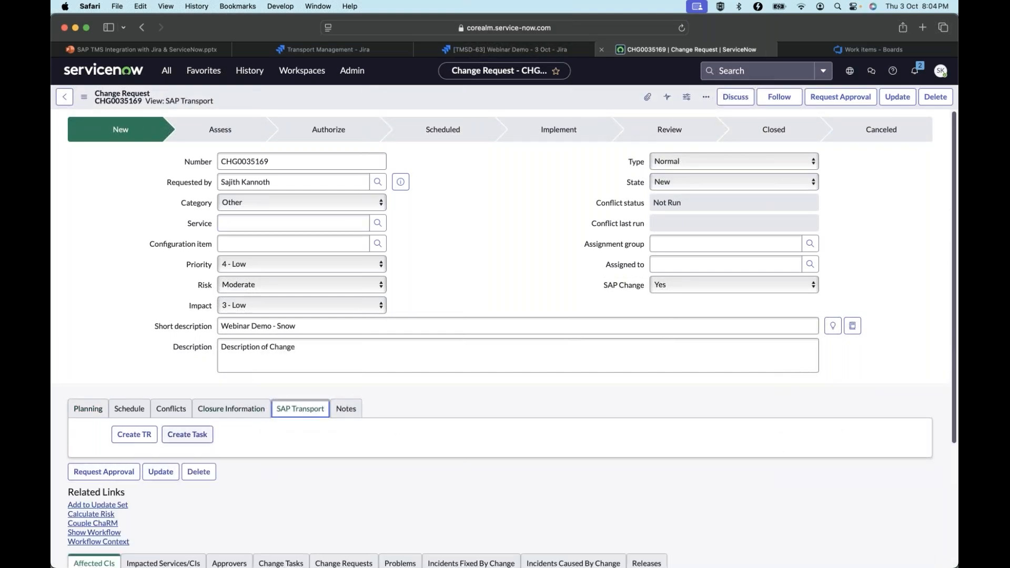
Start a new transport request with the short description "Webinar-SNOW" and ECD as the development system
left_click(134, 434)
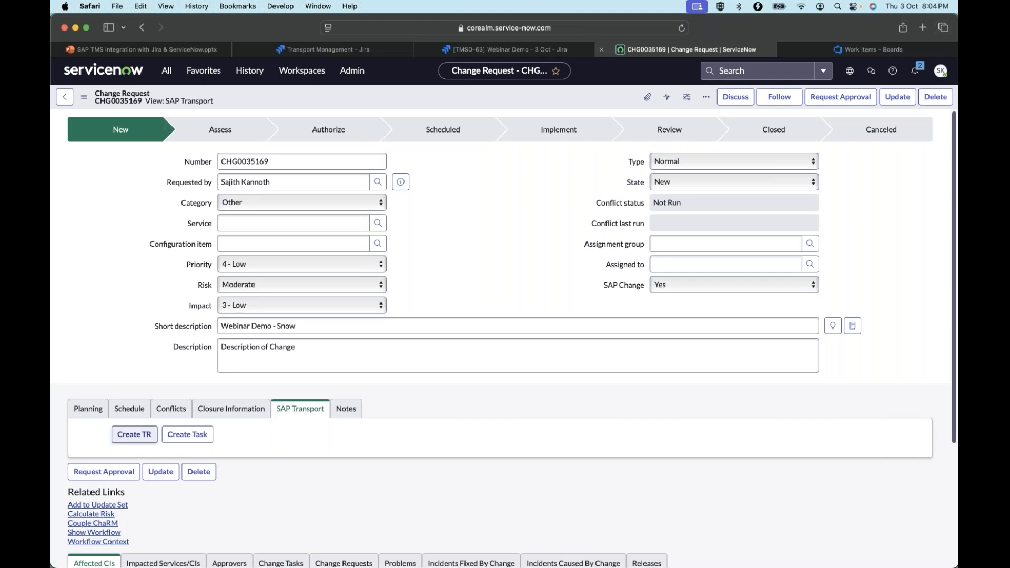
left_click(400, 167)
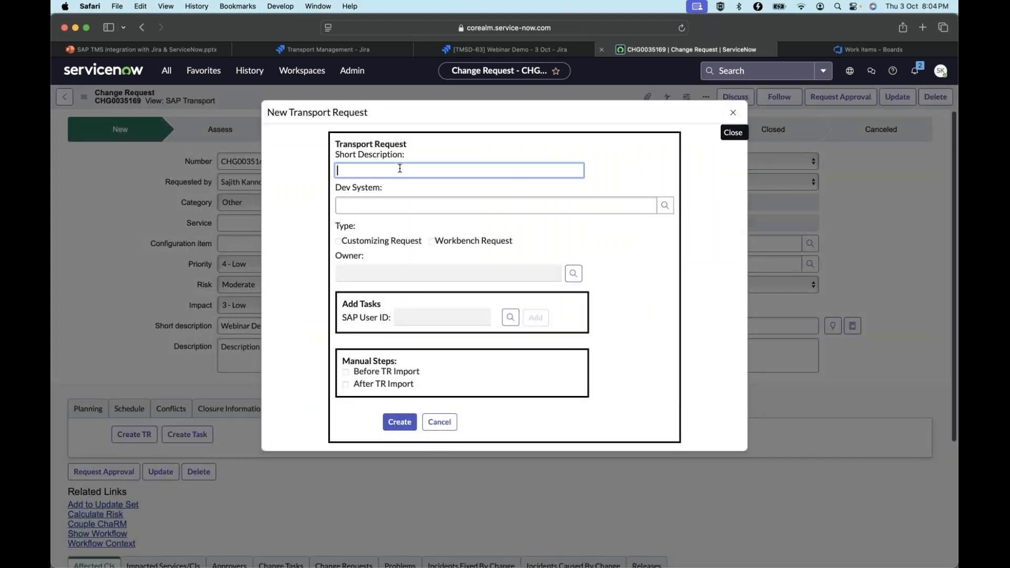
type("Webina")
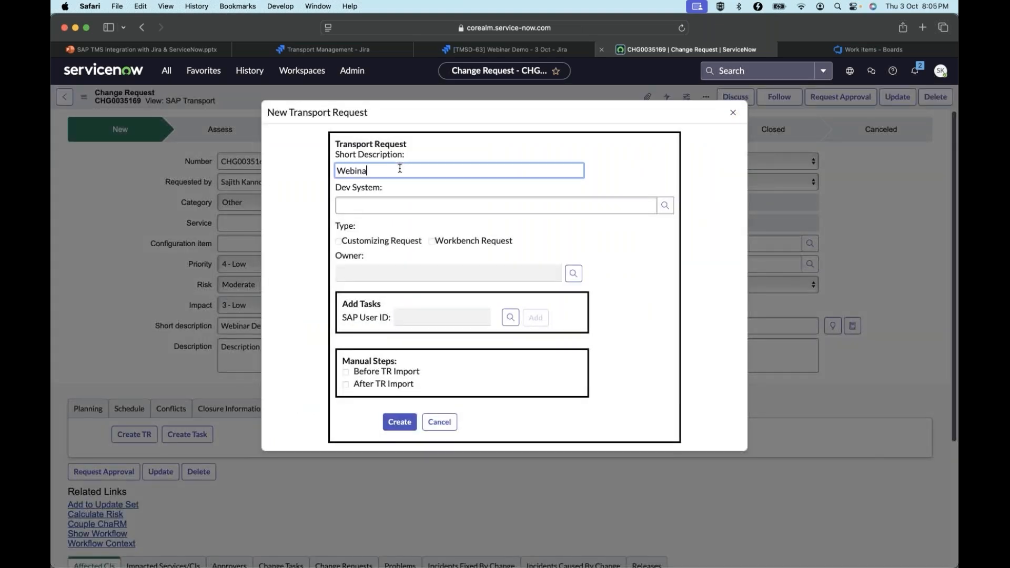
type("WNO")
key("BackSpace")
key("BackSpace")
key("BackSpace")
type("SNOW")
left_click(415, 203)
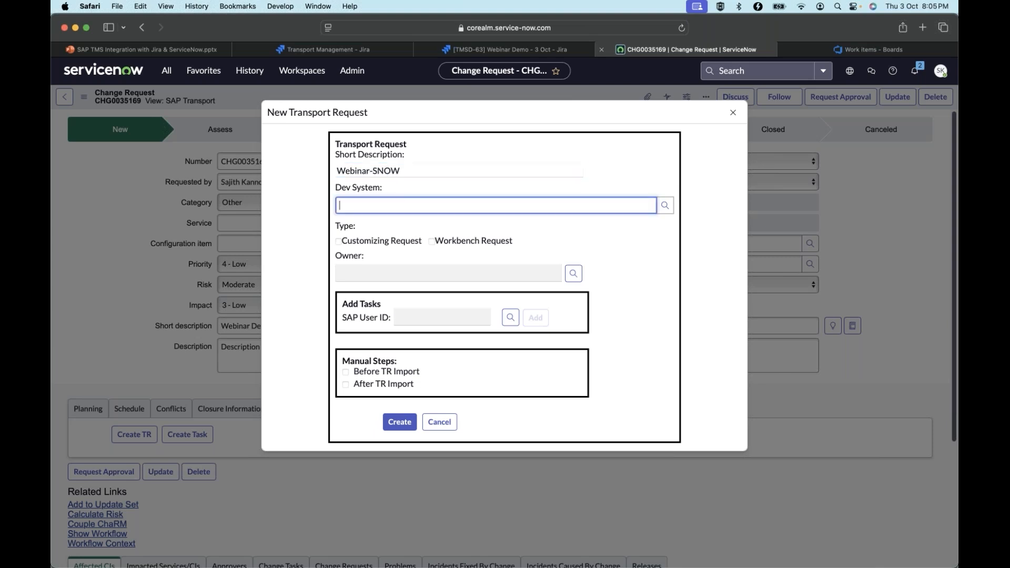
left_click(662, 203)
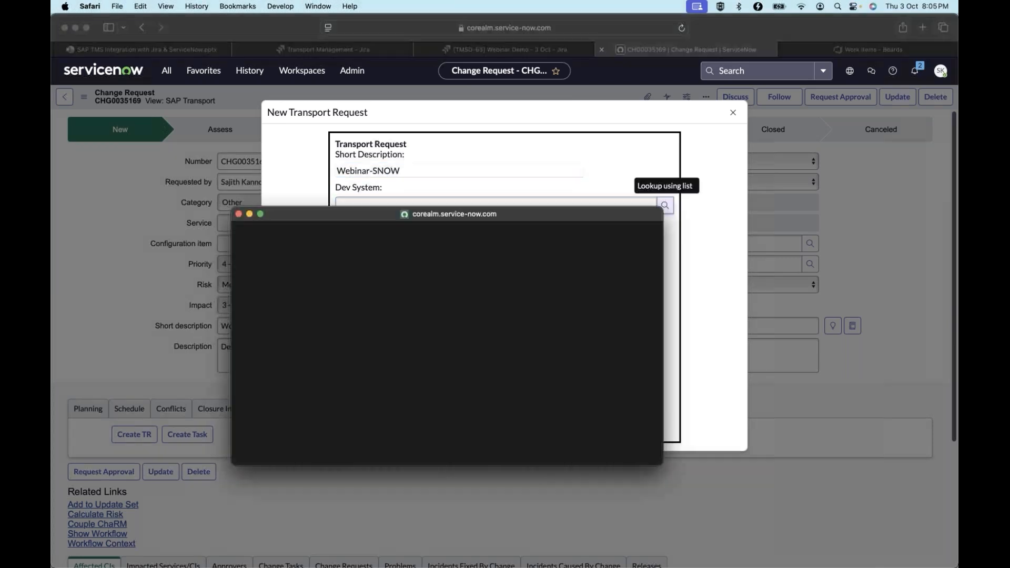
left_click(295, 324)
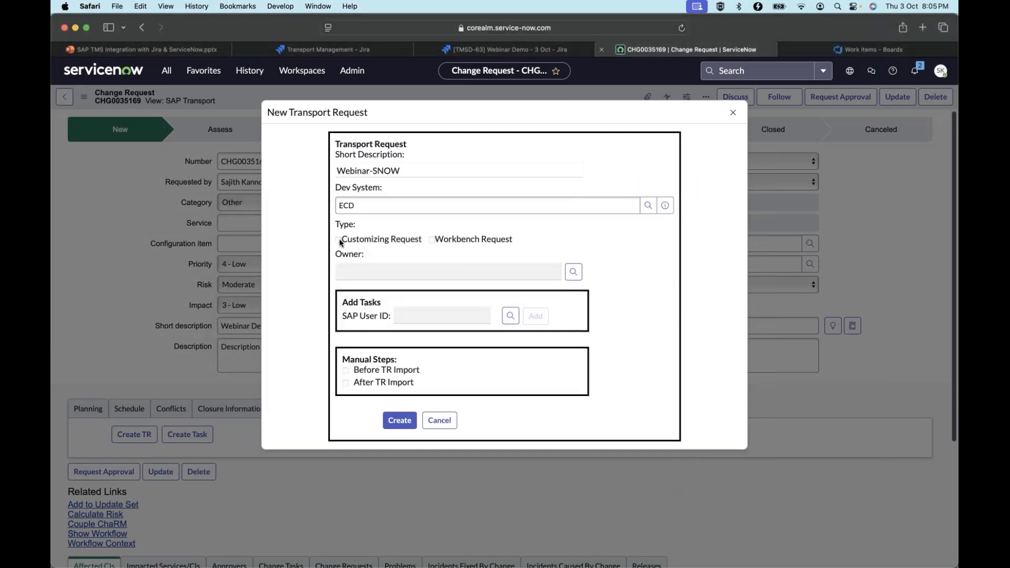
Set the transport request's type to Workbench Request and choose its owner from the matching names
left_click(493, 271)
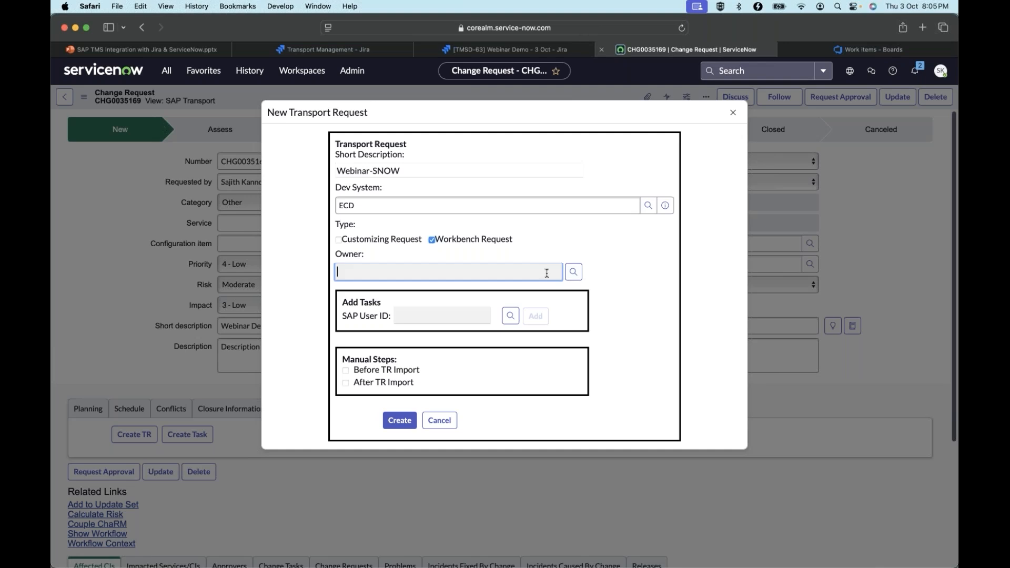
left_click(576, 273)
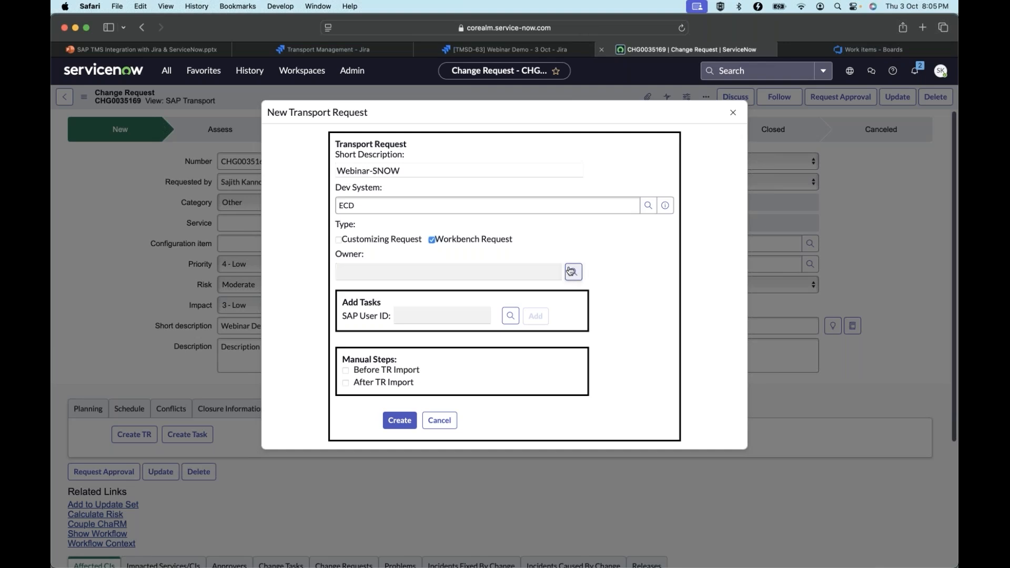
left_click(450, 273)
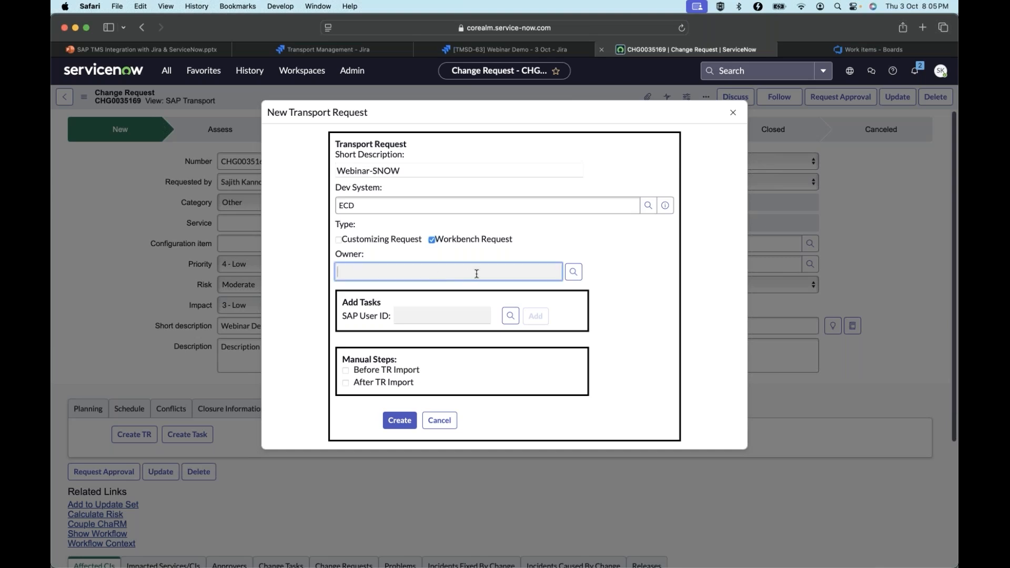
type("SAJITH")
left_click(571, 273)
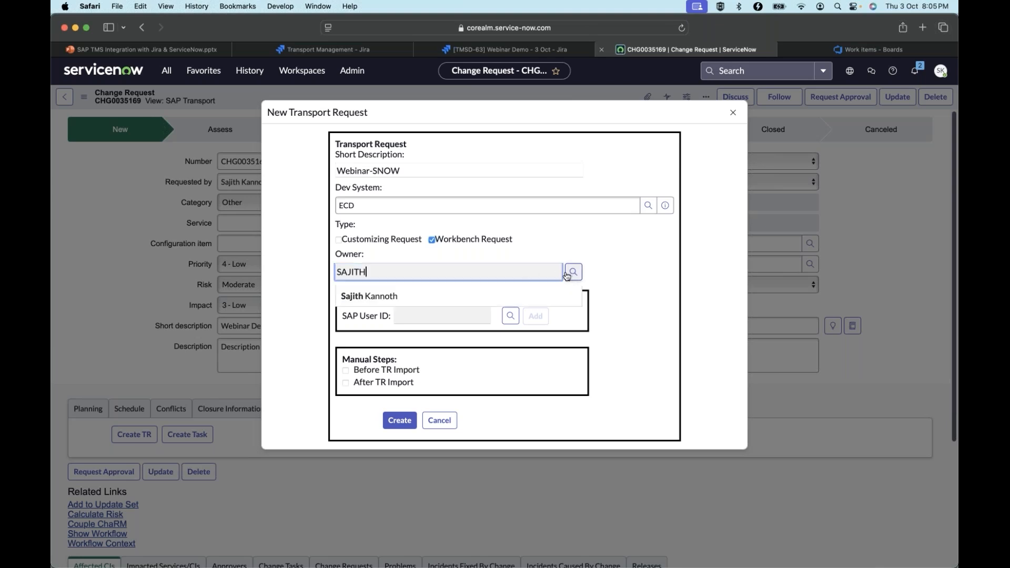
left_click(405, 299)
Add a task for the owner's SAP user to the transport request
type("SAJITH")
left_click(509, 316)
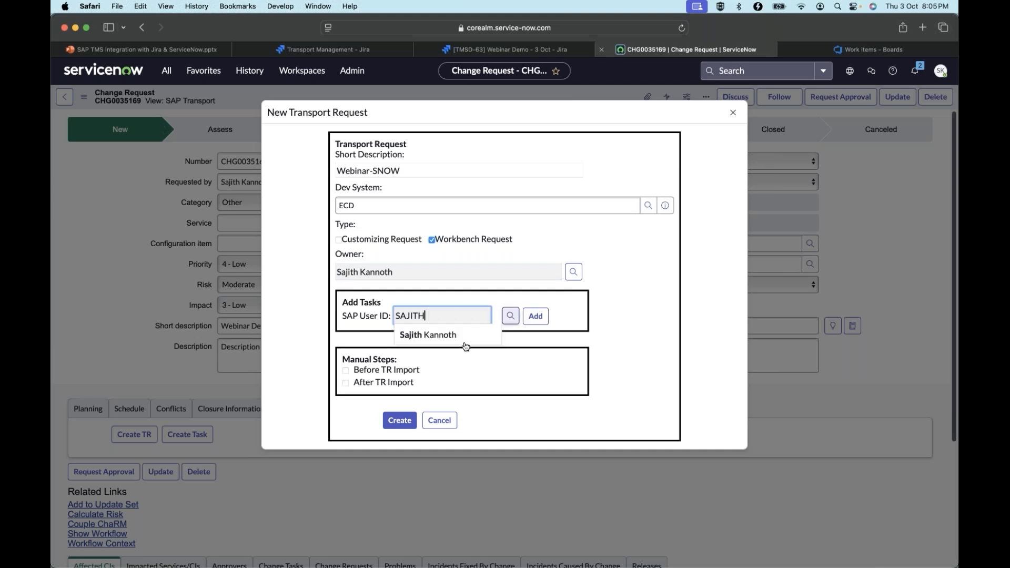
left_click(444, 342)
left_click(535, 315)
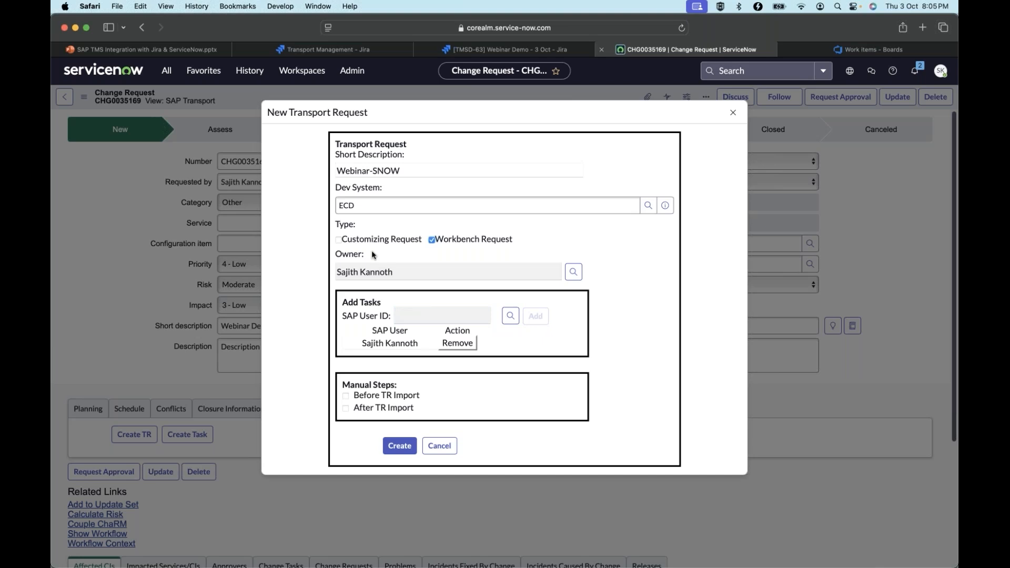
Try the manual steps option Before TR Import, clear it again, and create the transport request
left_click(346, 396)
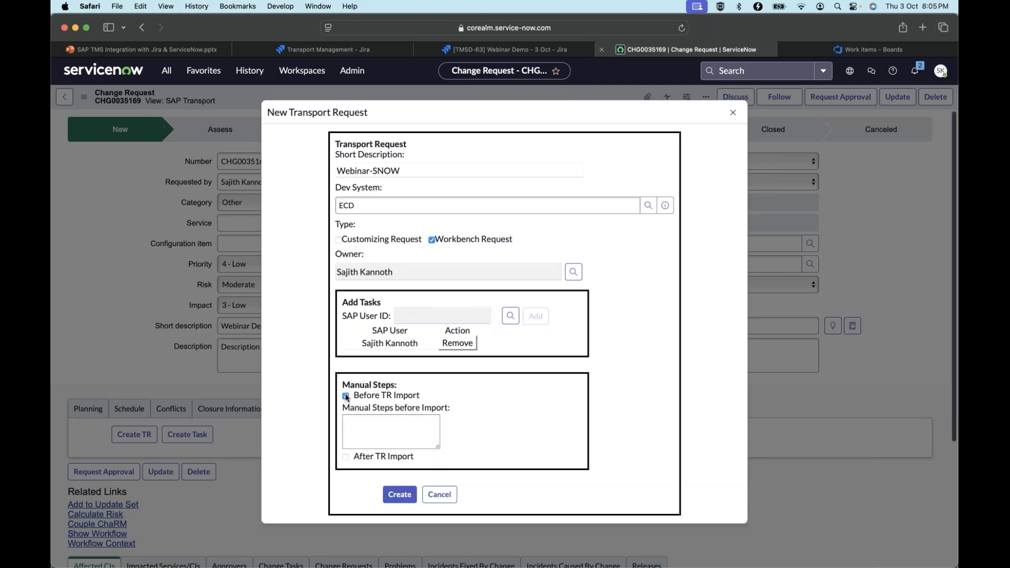
left_click(346, 396)
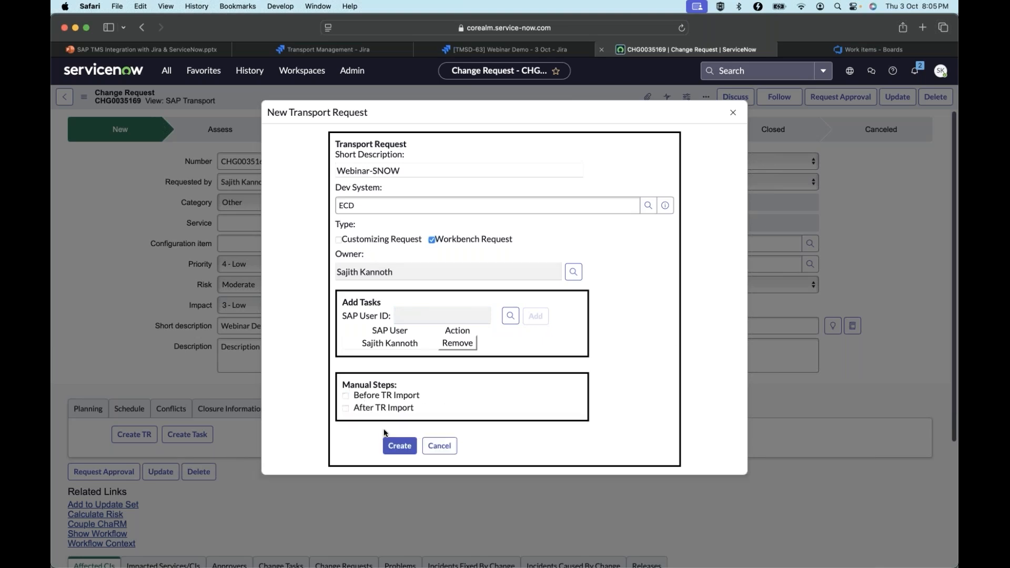
left_click(407, 448)
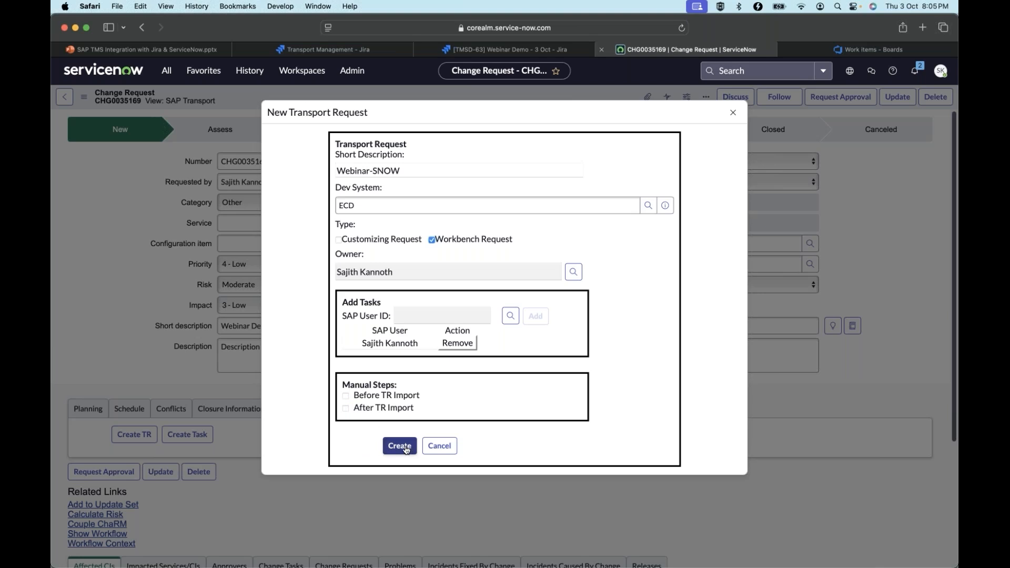
left_click(401, 445)
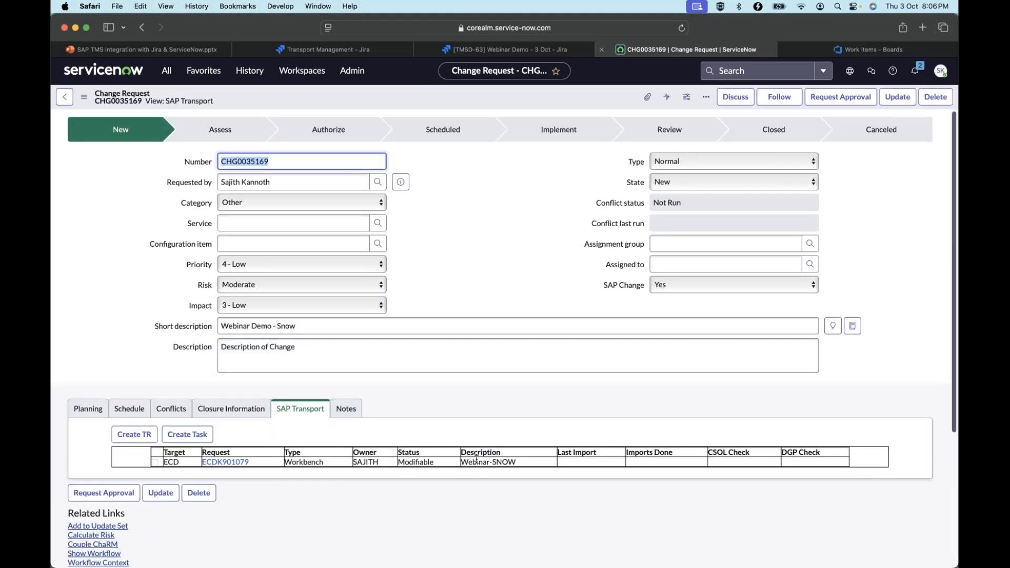
Examine the new transport request's entry in the change request and expand its task details
left_click_drag(249, 462, 205, 462)
left_click(466, 510)
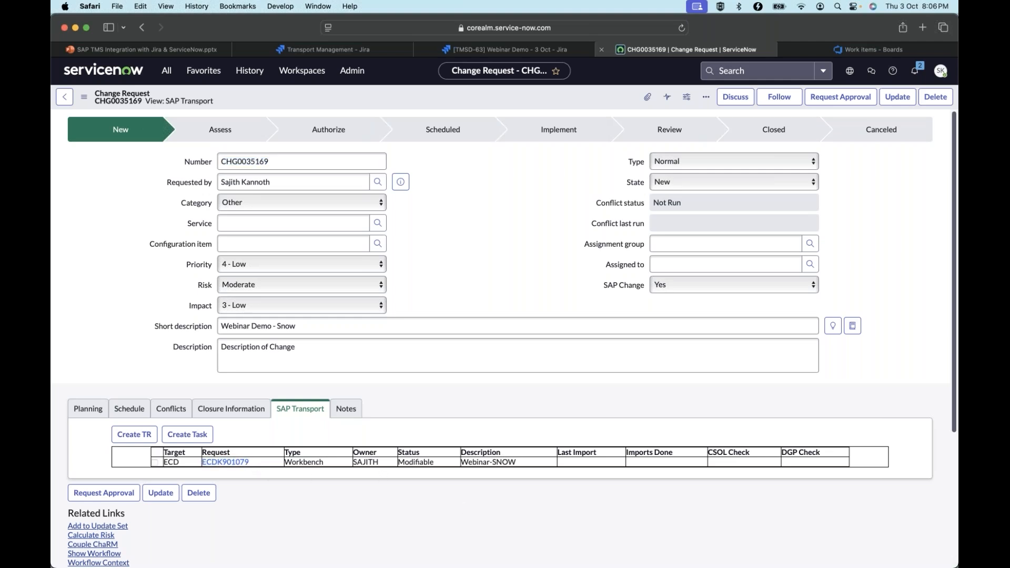
left_click(155, 462)
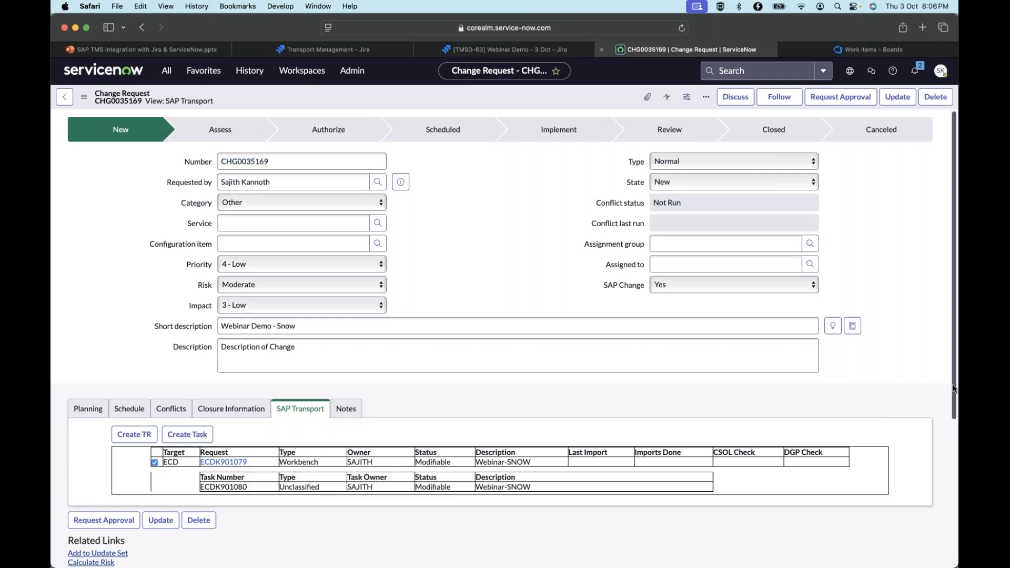
scroll(954, 395, "down", 2)
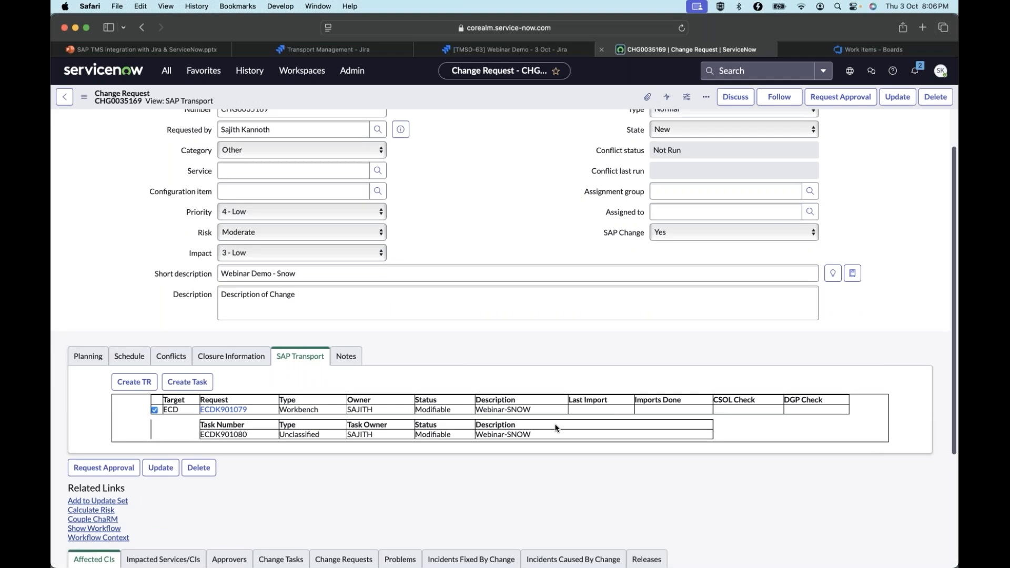
Switch to SAP GUI and display transport request ECDK901079 in transaction SE01
key("super+Tab")
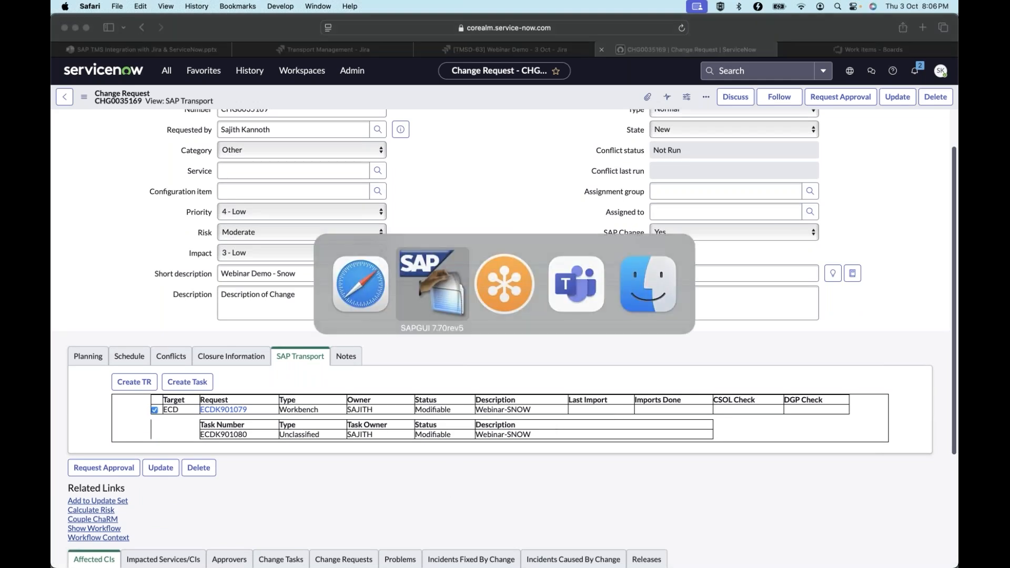
type("/nse01")
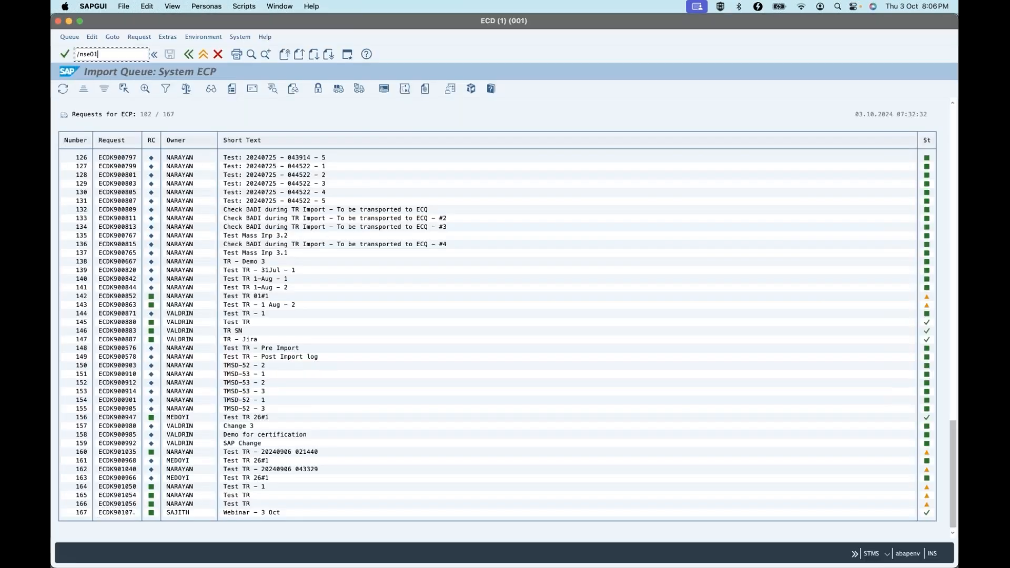
key("Return")
type("ECDK901079")
left_click(100, 175)
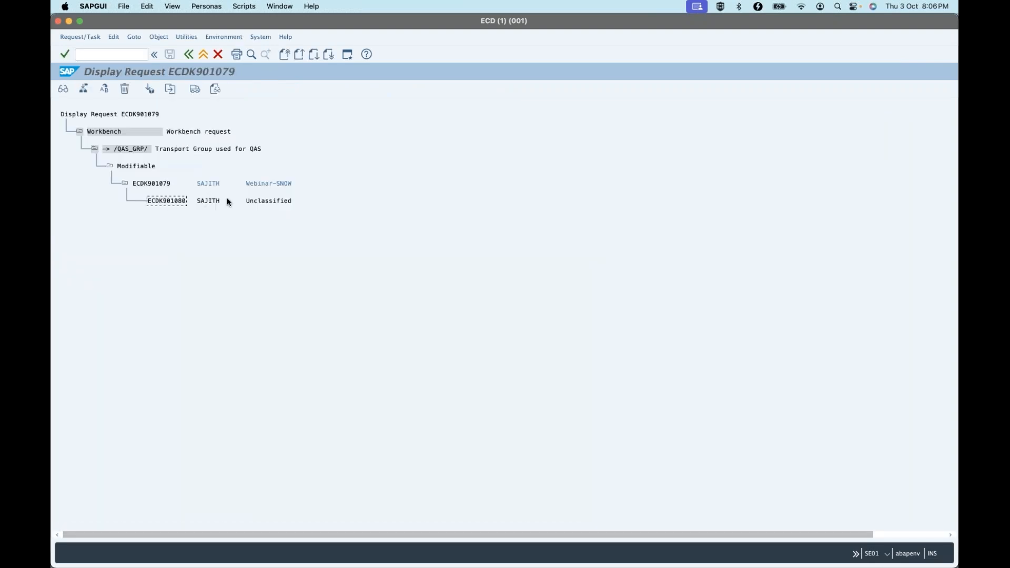
Change the type of task ECDK901080 to Repair
left_click(99, 37)
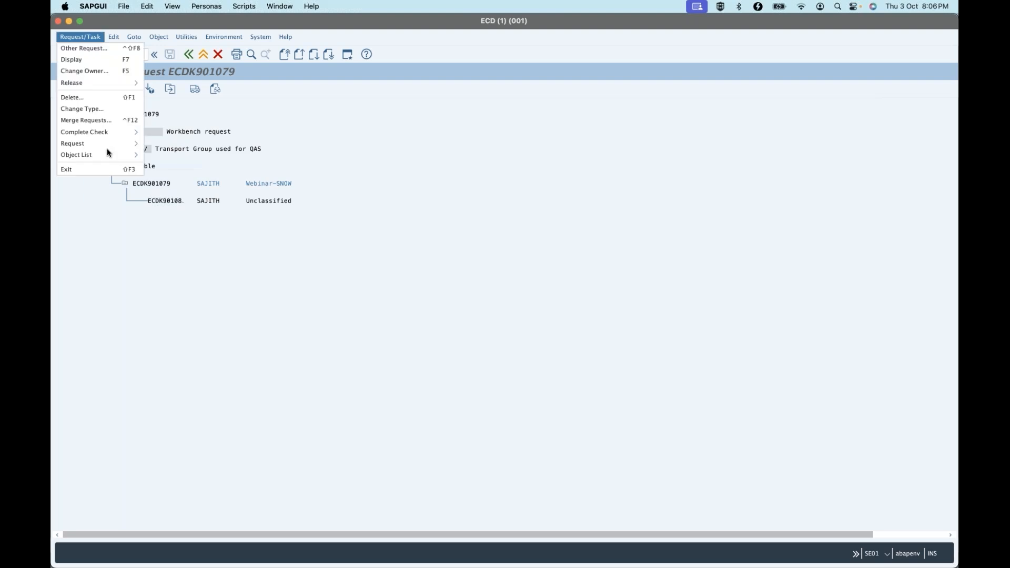
left_click(82, 108)
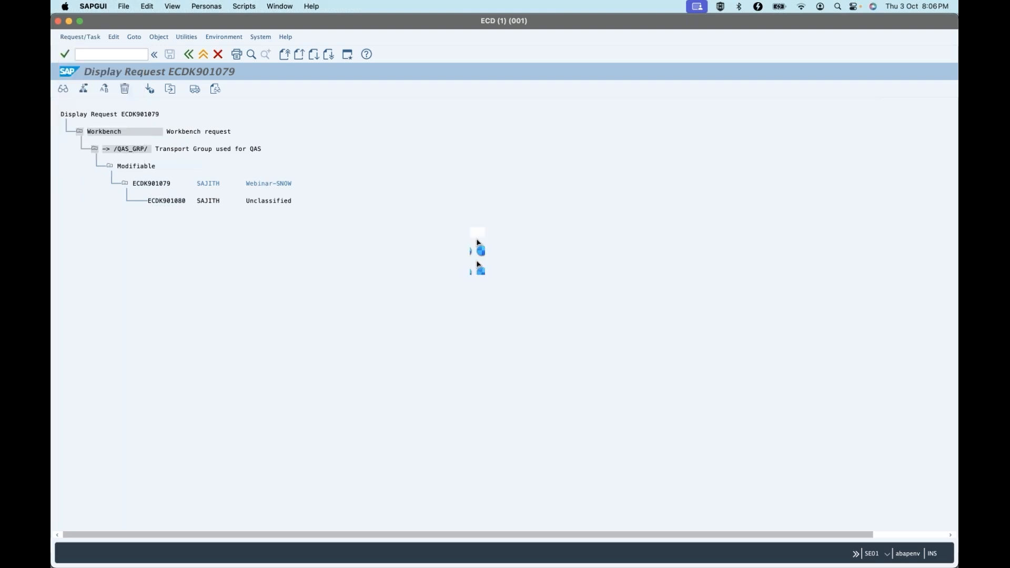
left_click(168, 203)
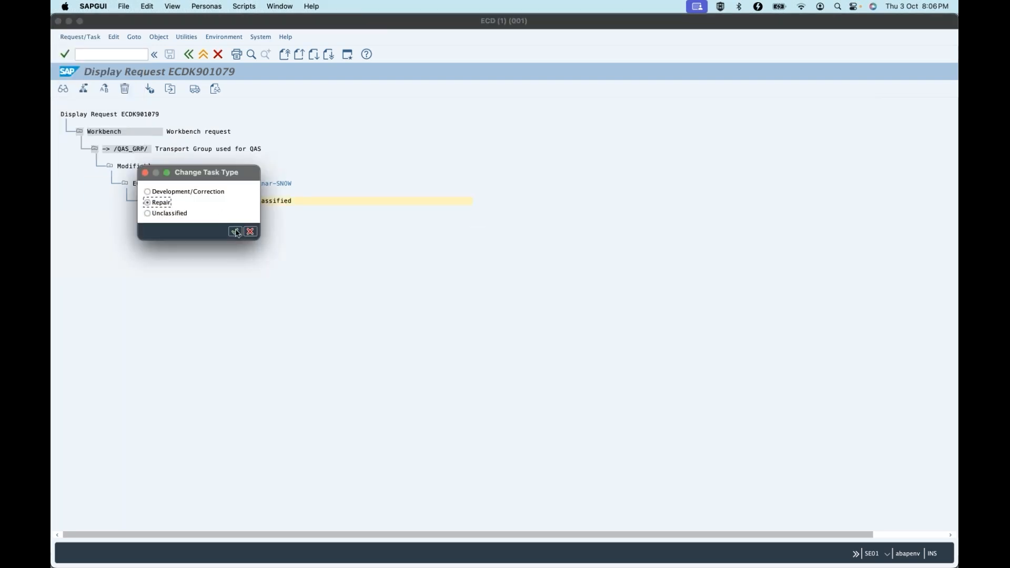
left_click(236, 232)
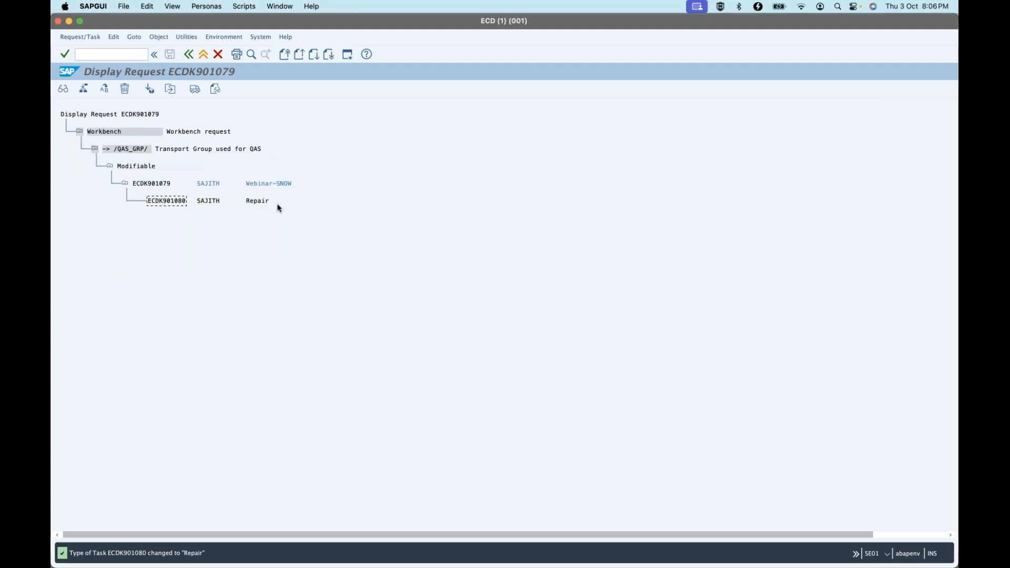
left_click(198, 91)
Switch back to ServiceNow, reload the change request, and expand the task details of transport request ECDK901079
key("super+Tab")
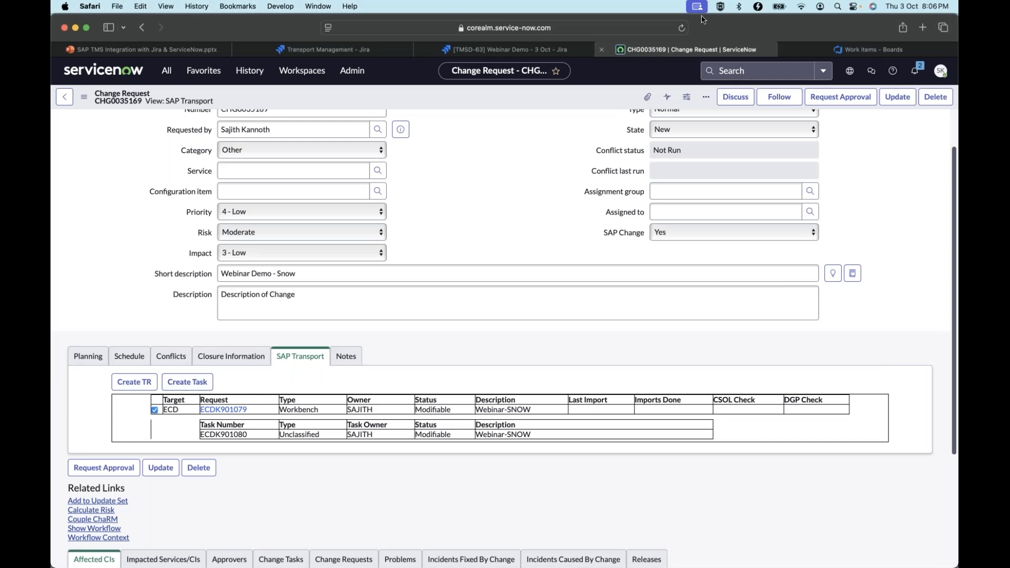
left_click(678, 31)
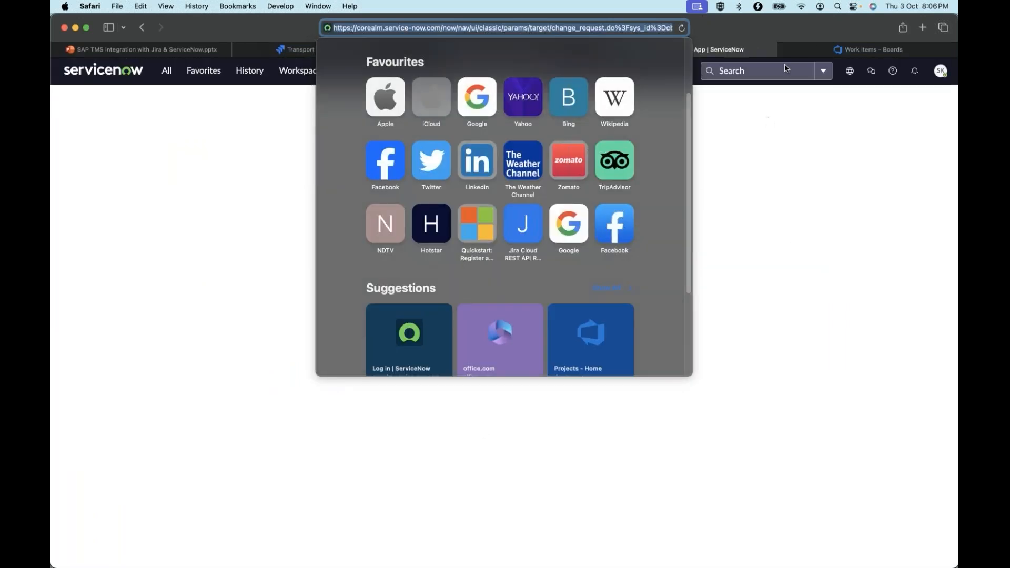
left_click(914, 169)
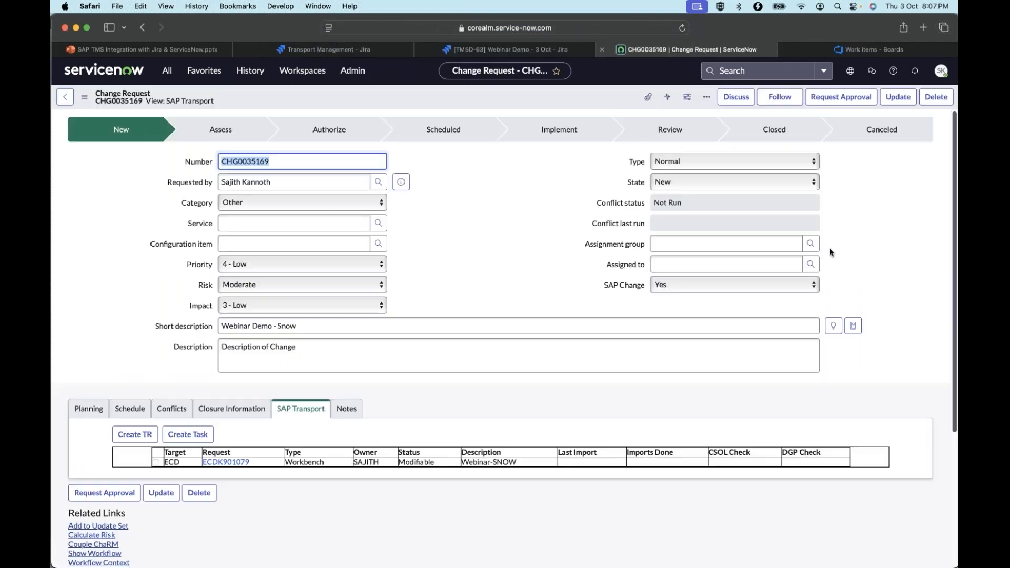
left_click(156, 462)
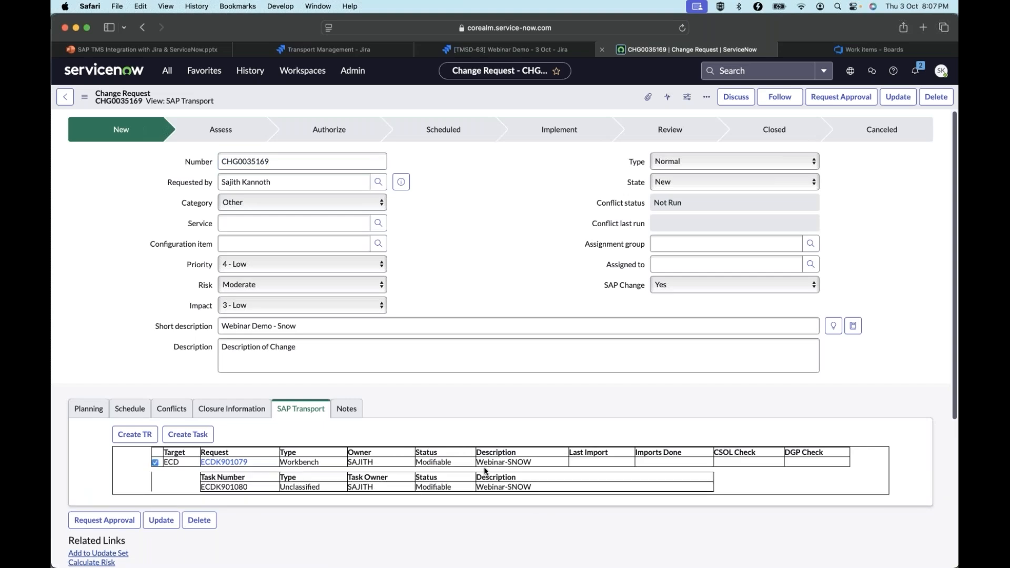
Reload the ServiceNow change request, expand transport request ECDK901079's tasks once more, and refresh the form again
left_click(682, 29)
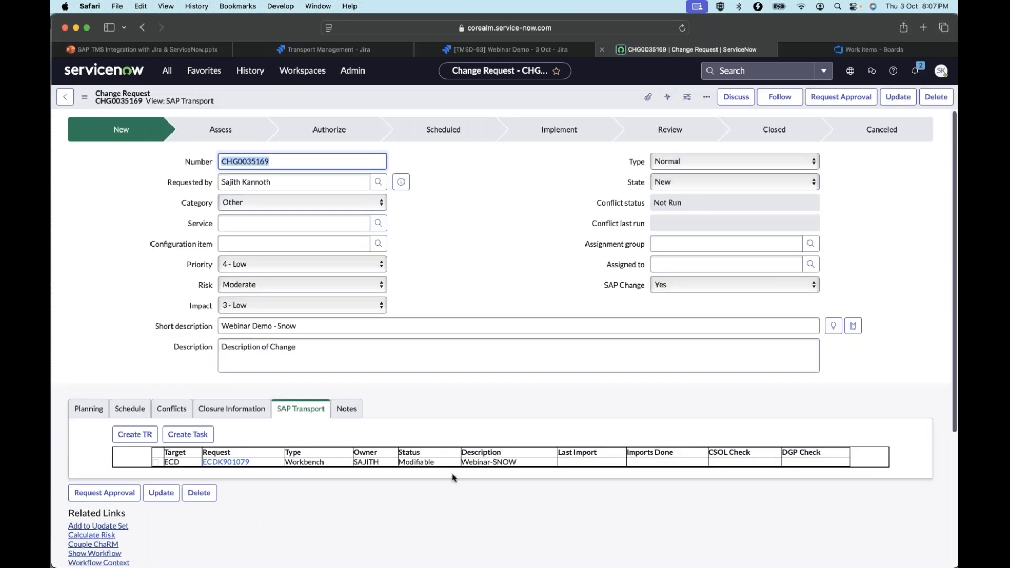
left_click(154, 463)
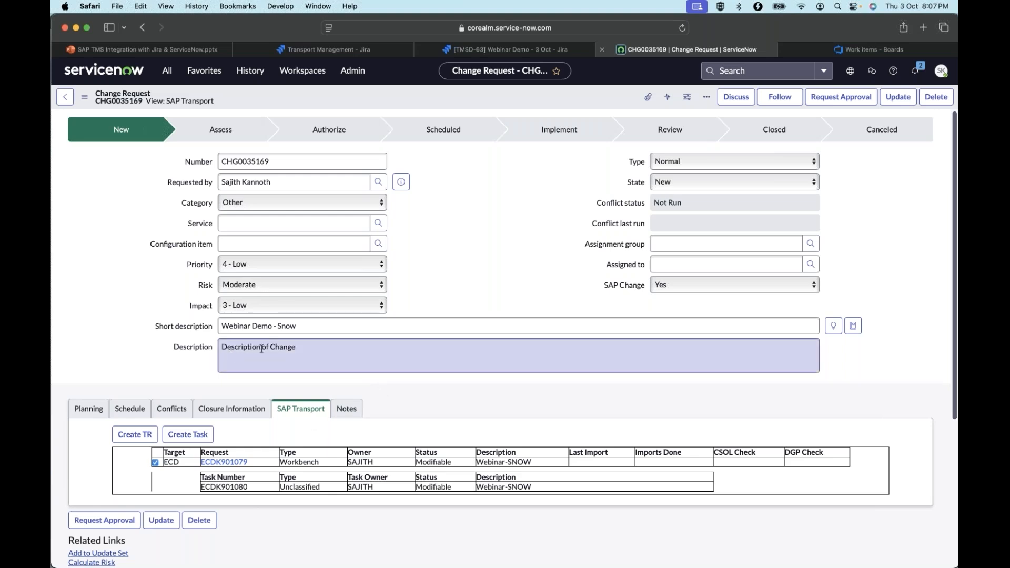
left_click(682, 32)
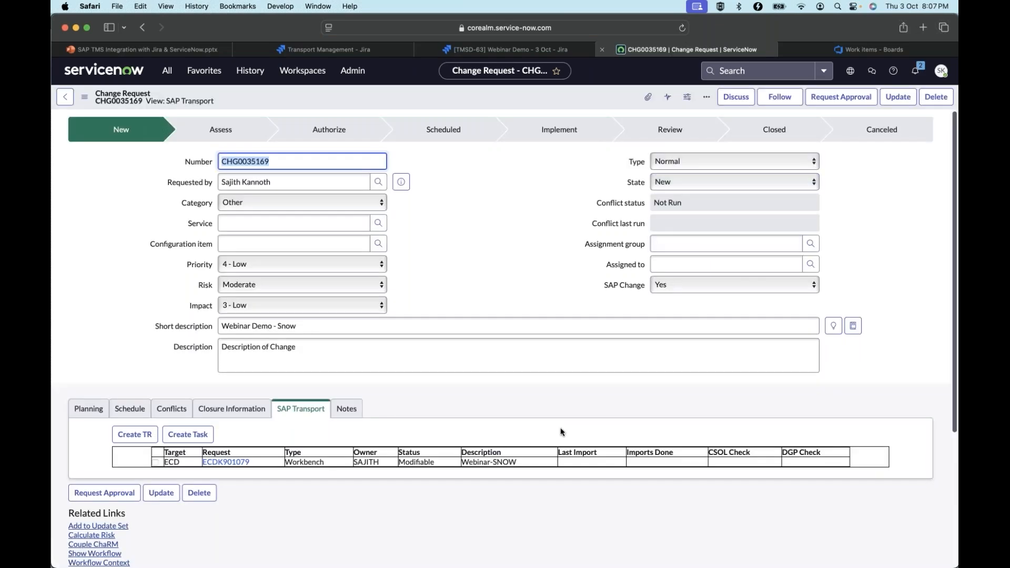
left_click(187, 438)
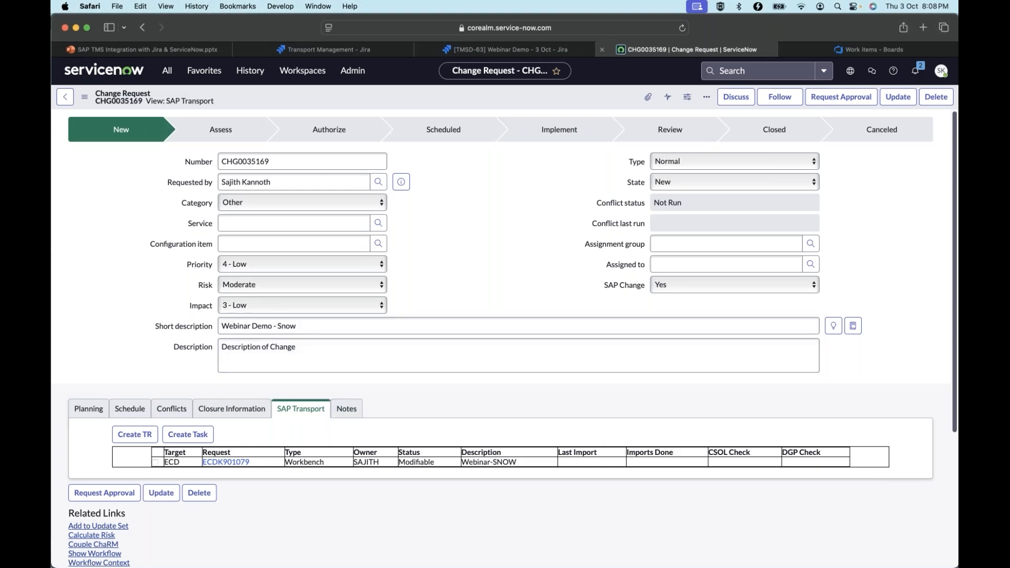
Start a new transport request from the change request with short description TR#2 and development system ECD
left_click(141, 435)
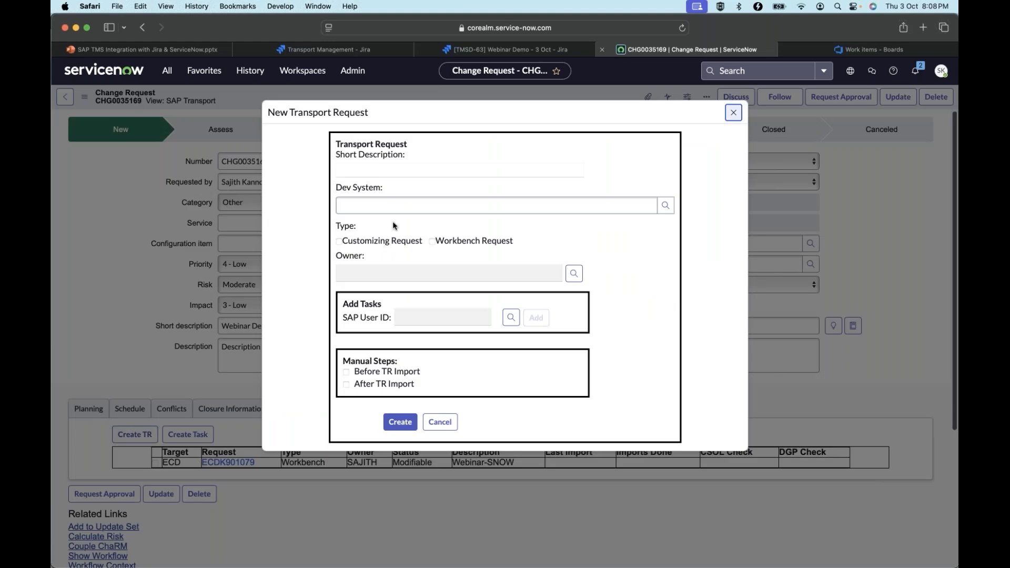
key("Tab")
type("TR#2")
left_click(446, 207)
left_click(665, 205)
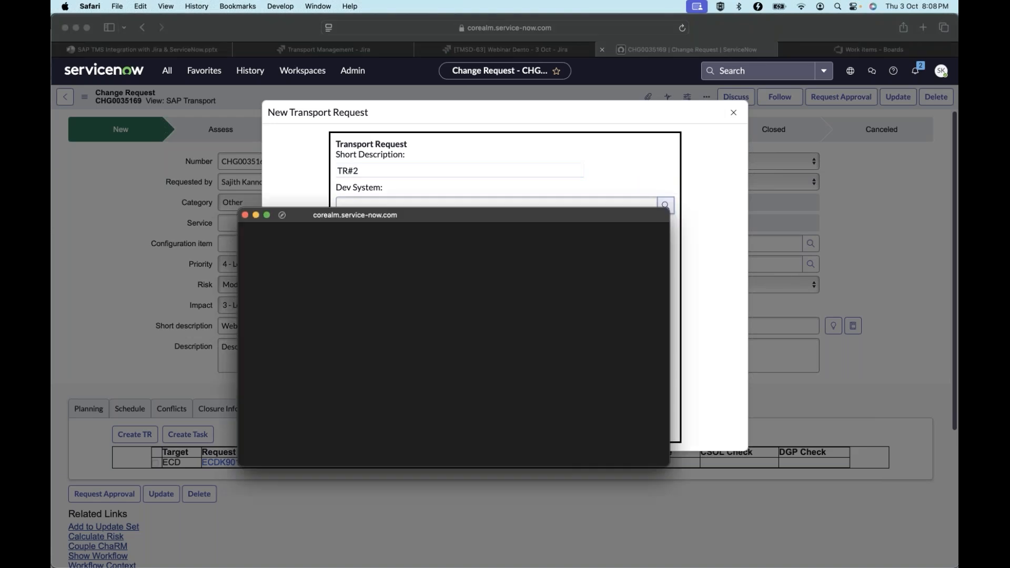
left_click(318, 328)
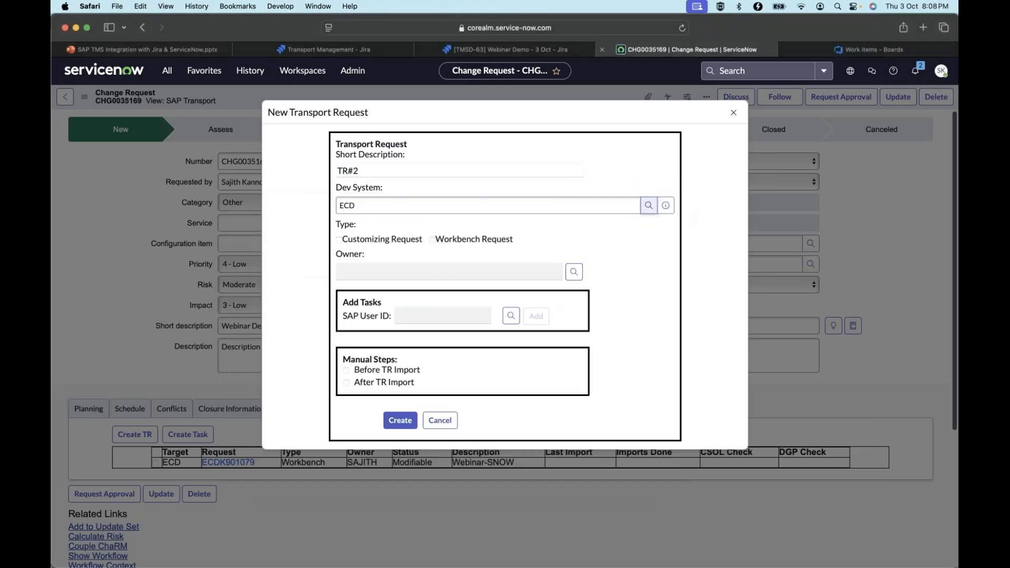
Set the request type to Customizing Request and select the requester's SAP account as the owner
left_click(339, 240)
left_click(379, 273)
type("sajith")
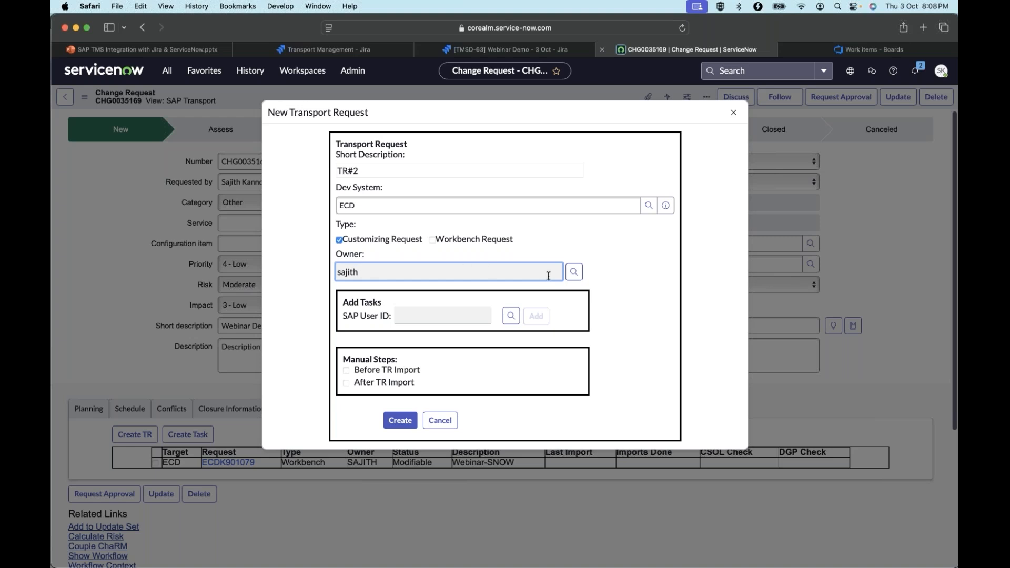
left_click(580, 273)
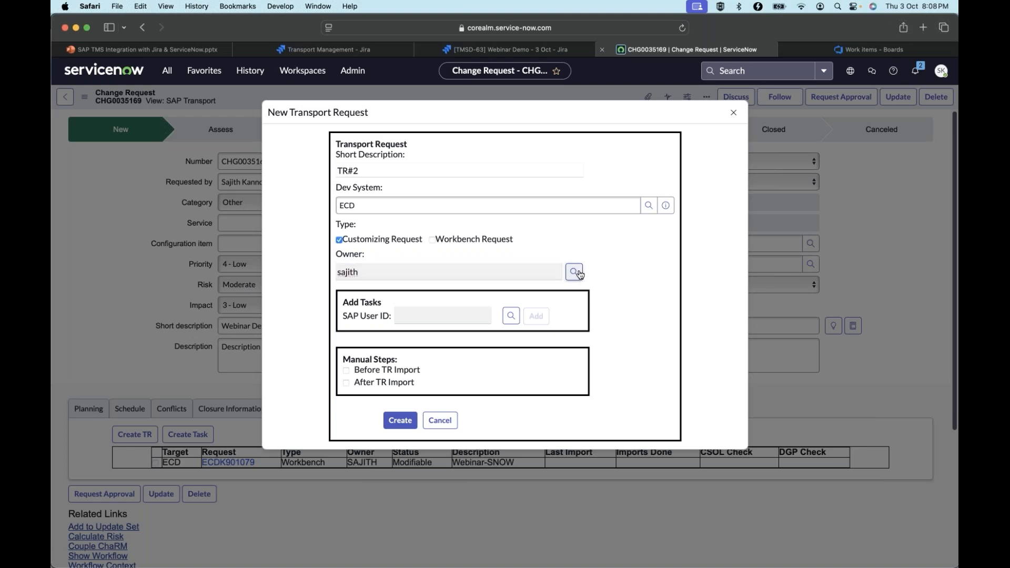
left_click(435, 295)
Add a task for the owner's SAP user and create the transport request without manual steps
left_click(436, 317)
type("sajith")
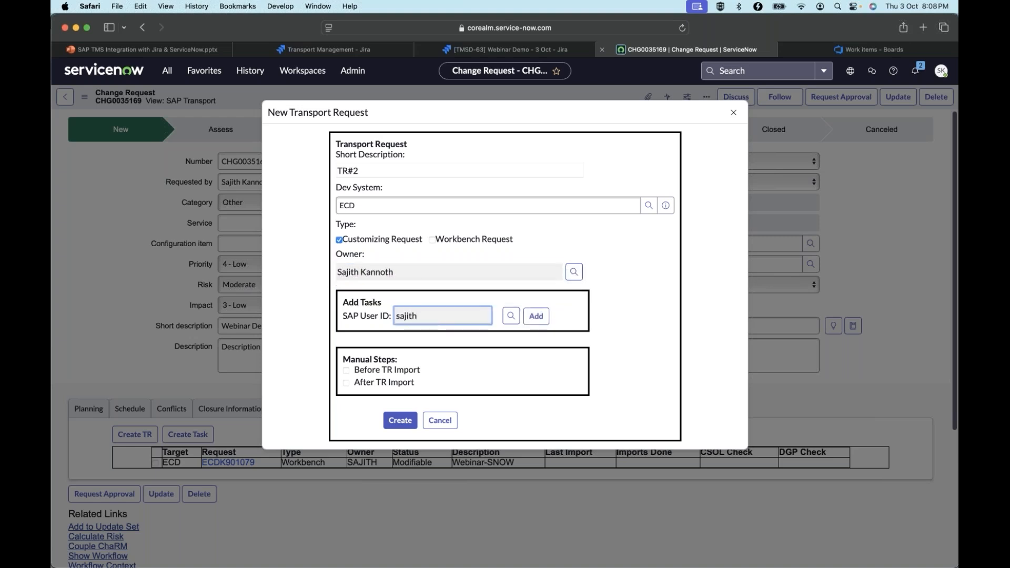
left_click(506, 320)
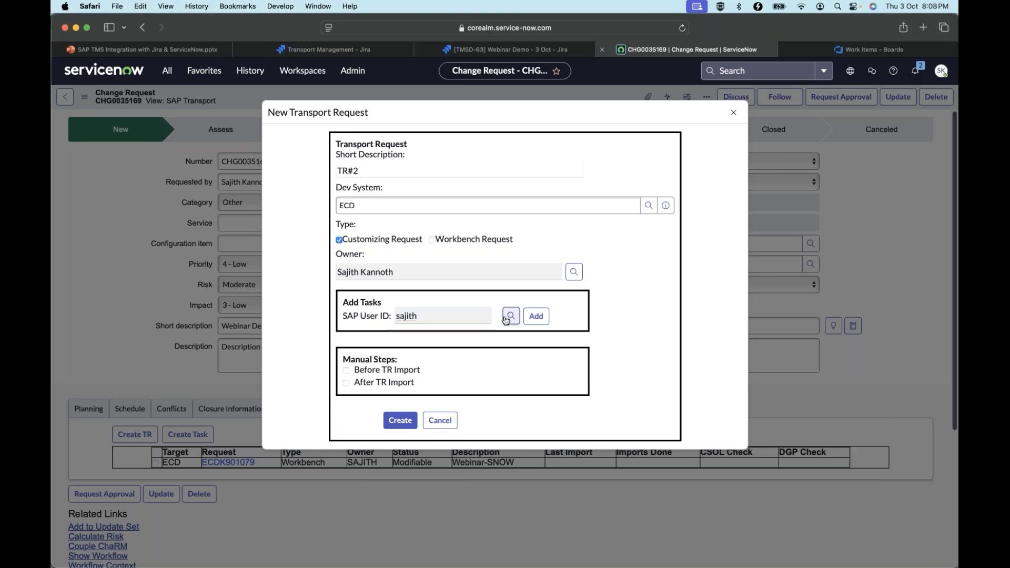
left_click(489, 320)
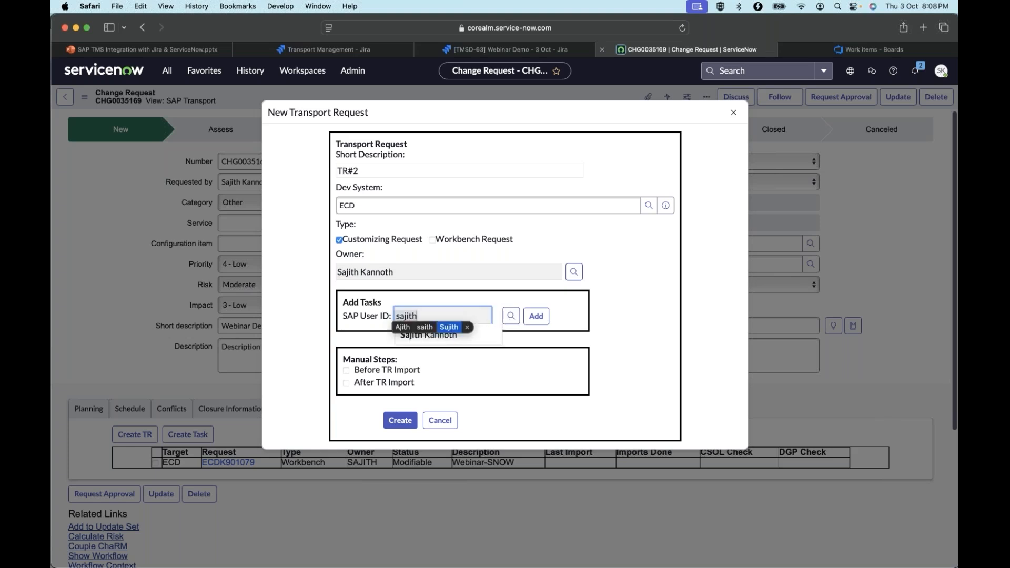
left_click(486, 333)
left_click(537, 317)
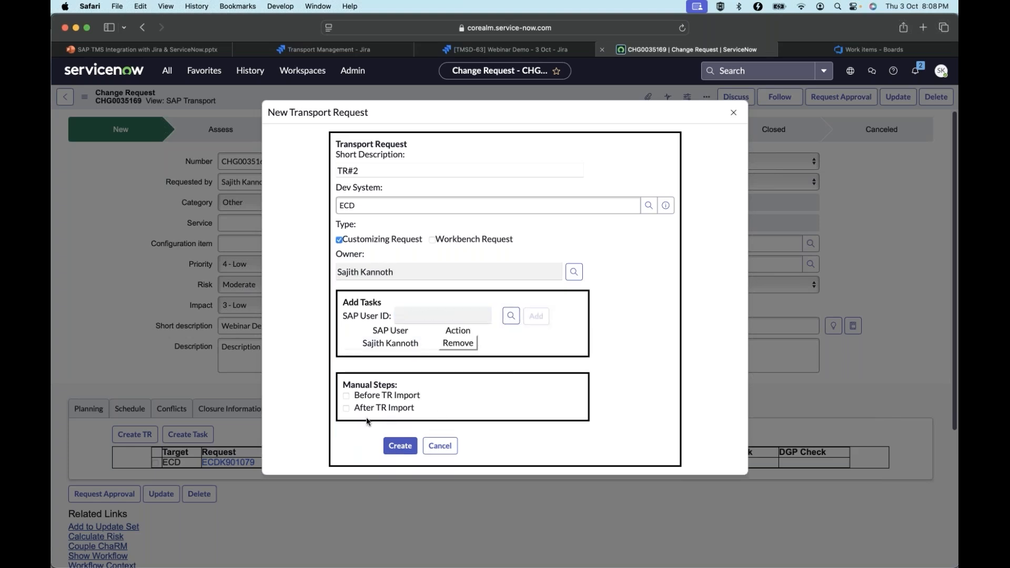
left_click(403, 447)
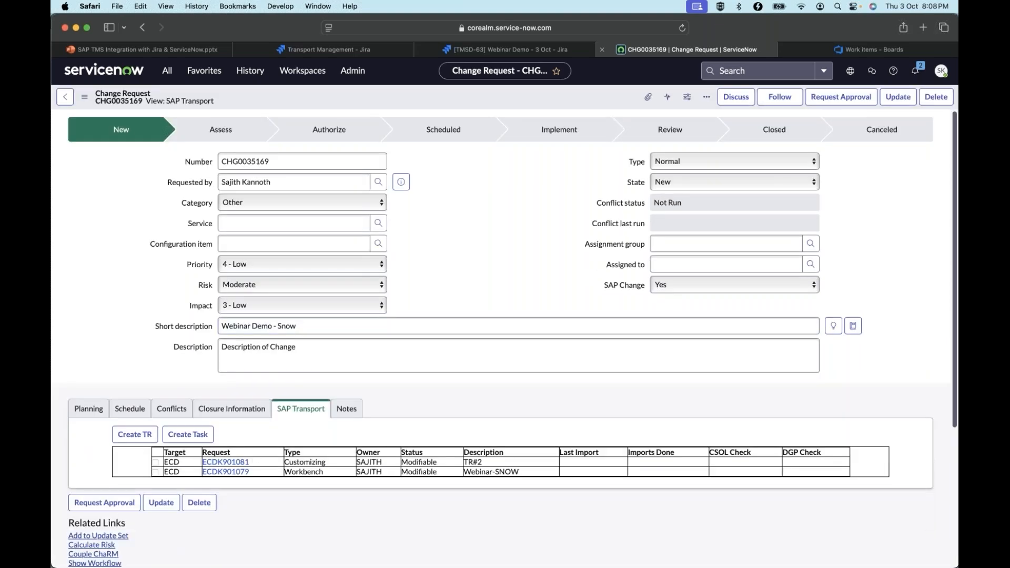
Copy request number ECDK901081, switch to SAP GUI, and display that transport request with its customizing task
left_click_drag(201, 457, 249, 461)
key("super+c")
key("super+Tab")
left_click(189, 54)
key("super+v")
left_click(106, 174)
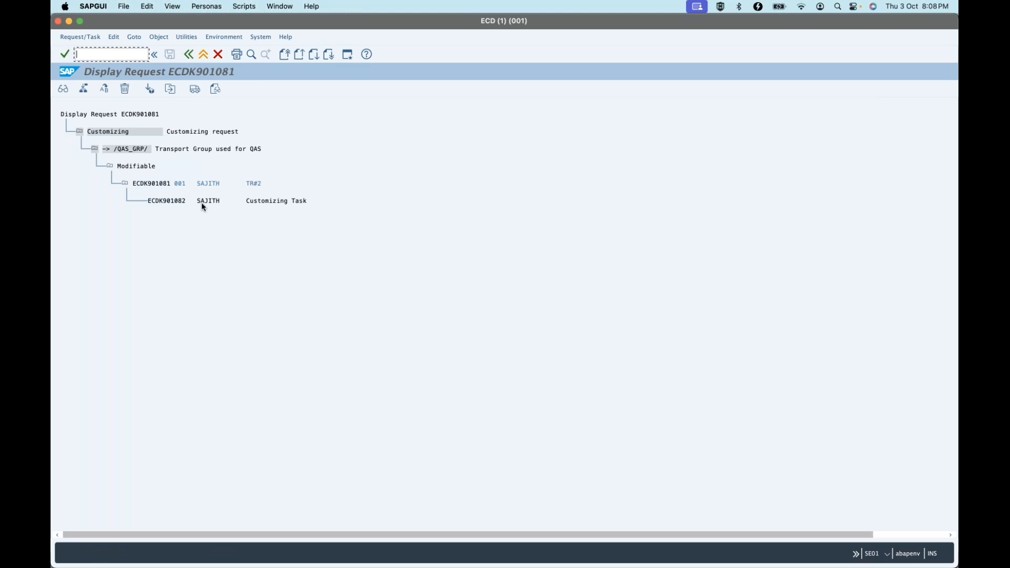
left_click(343, 201)
Switch back to ServiceNow, review the transport creation entries in the change request's notes, and return to the SAP transport details
key("super+Tab")
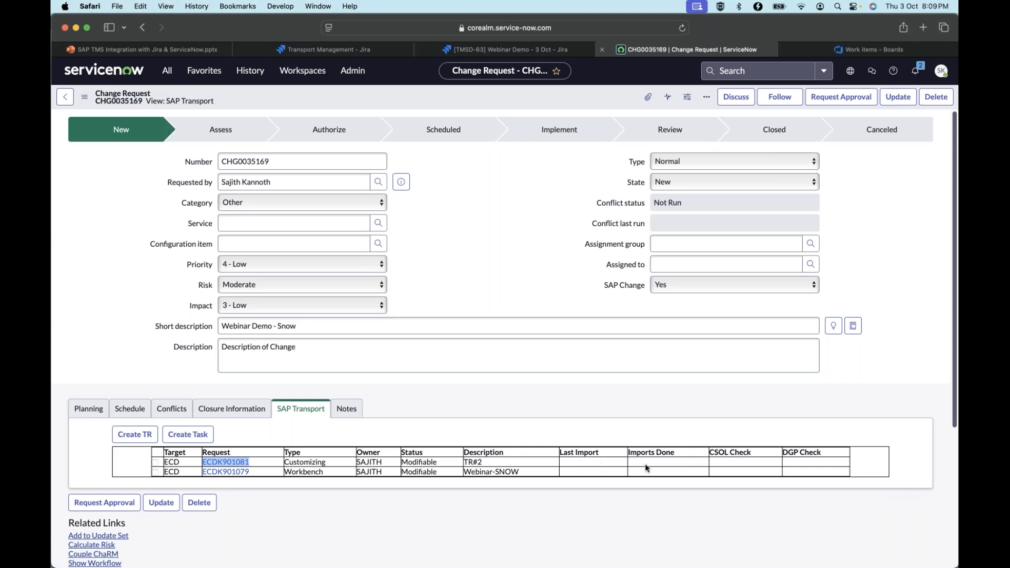
left_click(346, 409)
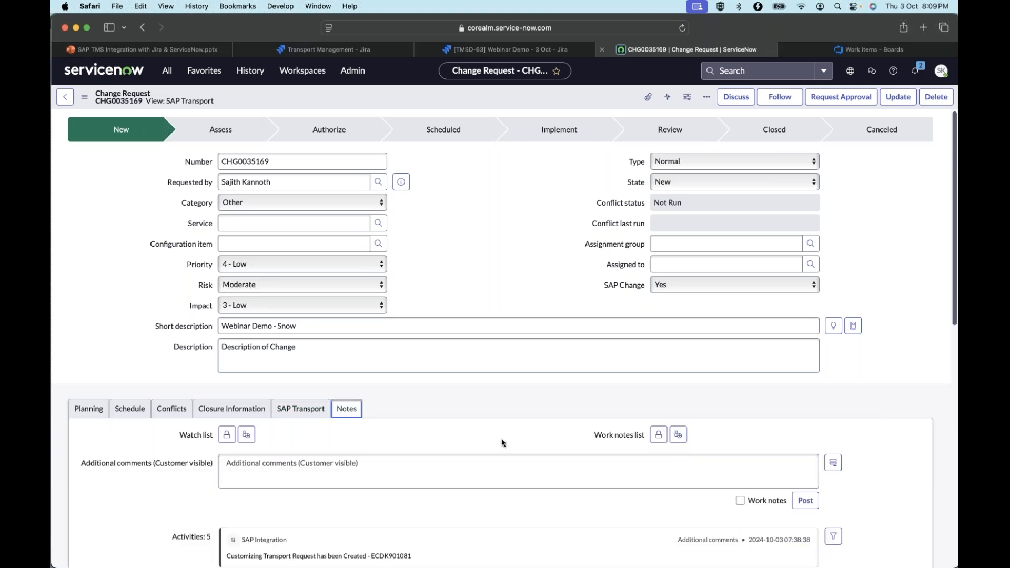
scroll(415, 412, "down", 5)
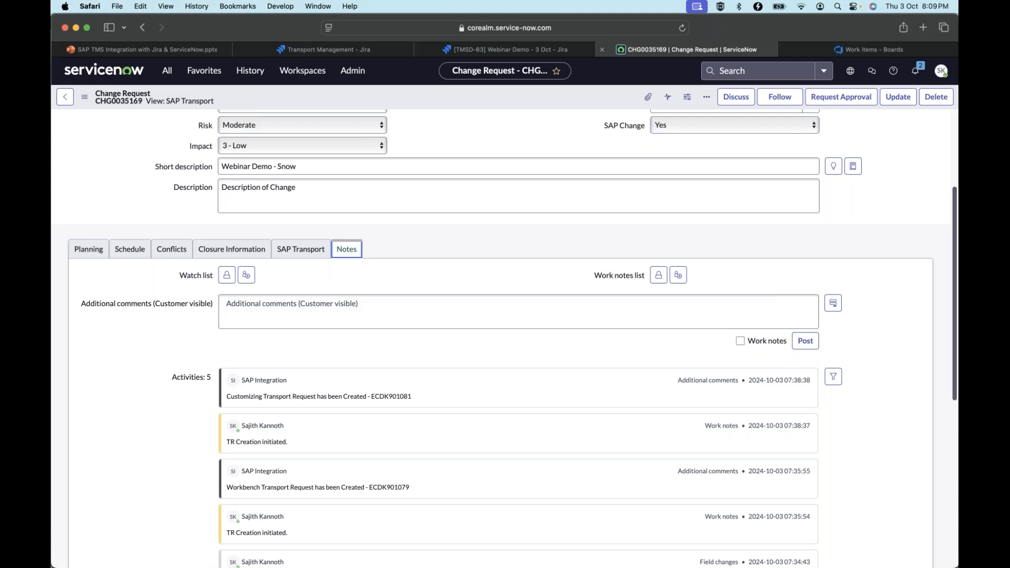
left_click(297, 253)
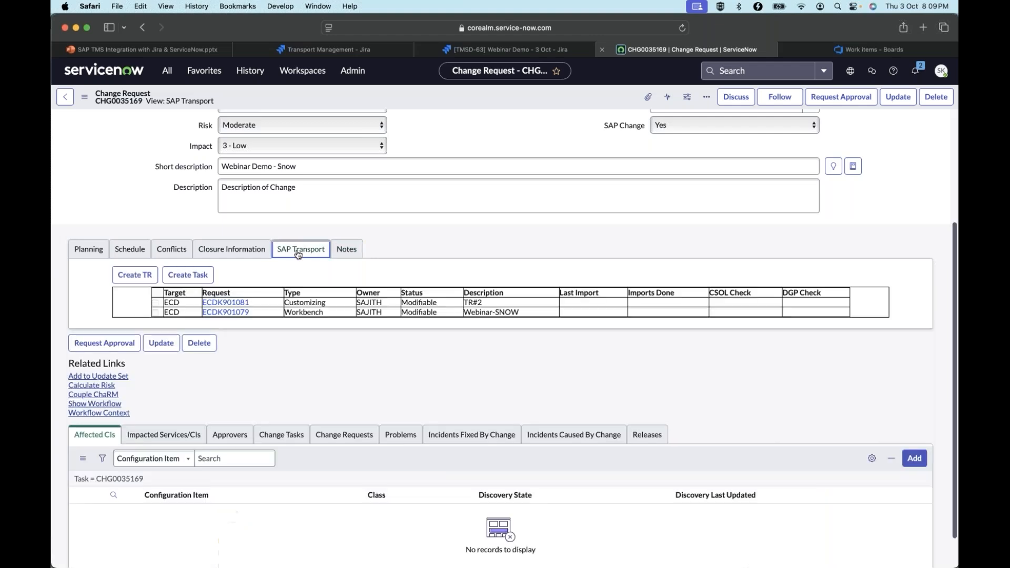
Filter the application navigator by tms, review the CoreALM Connector modules, and return to the change request
left_click(175, 75)
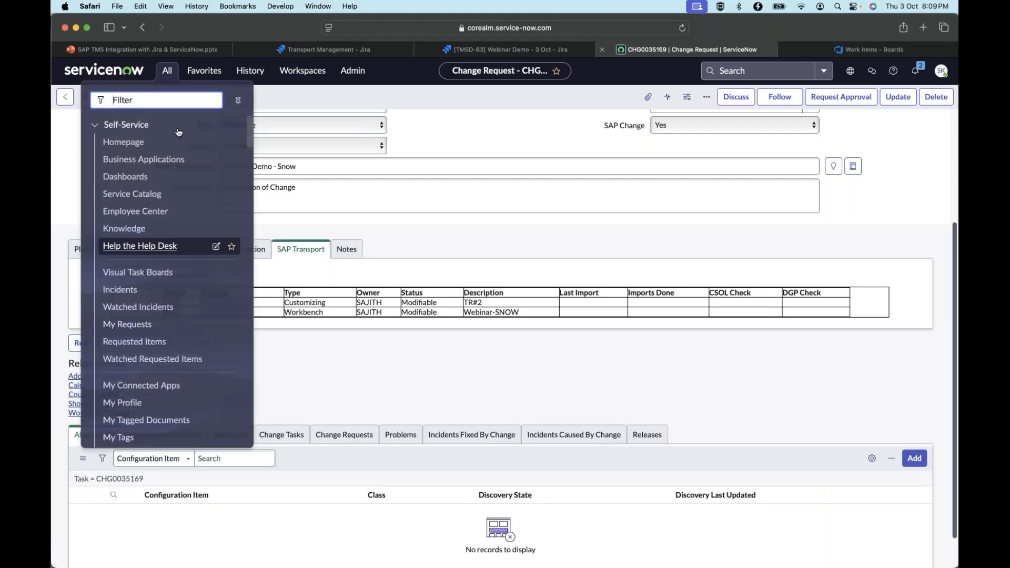
type("tms")
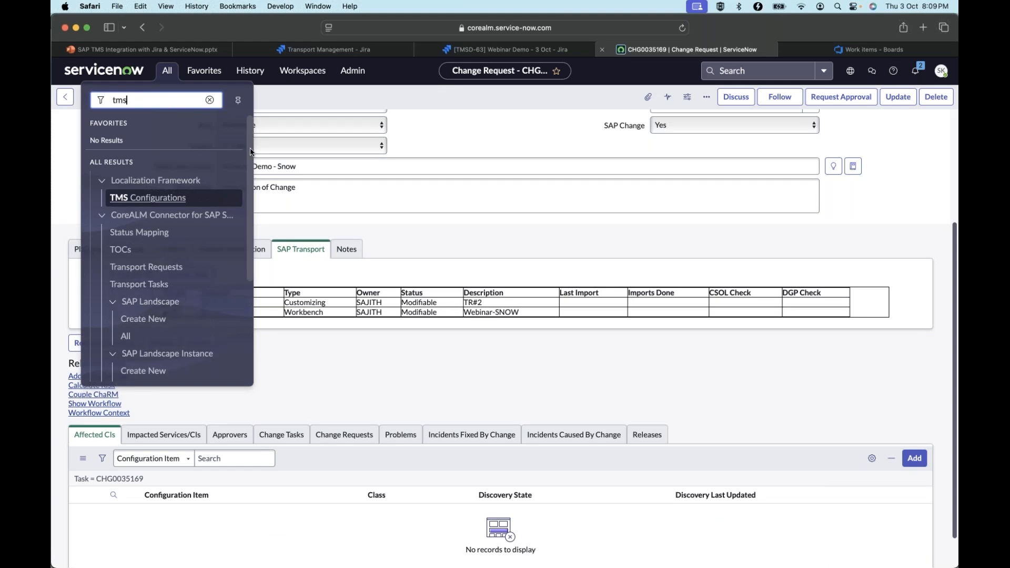
scroll(250, 152, "down", 3)
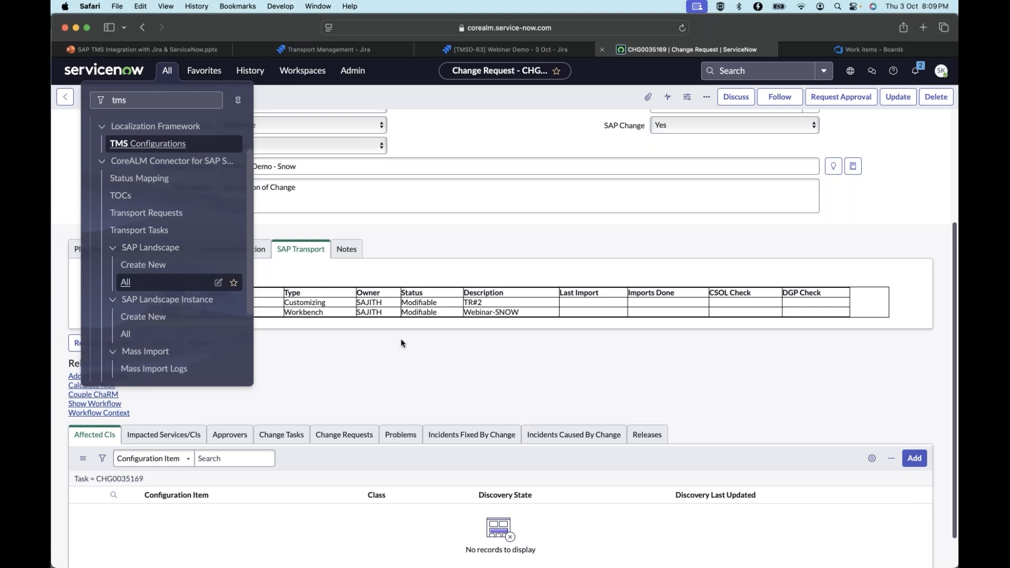
left_click(449, 373)
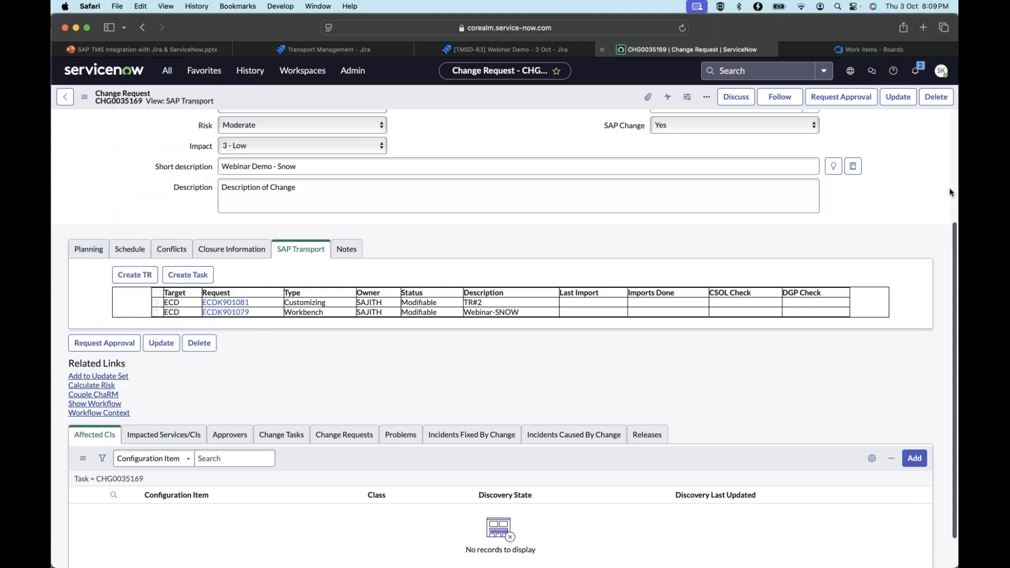
scroll(937, 203, "up", 3)
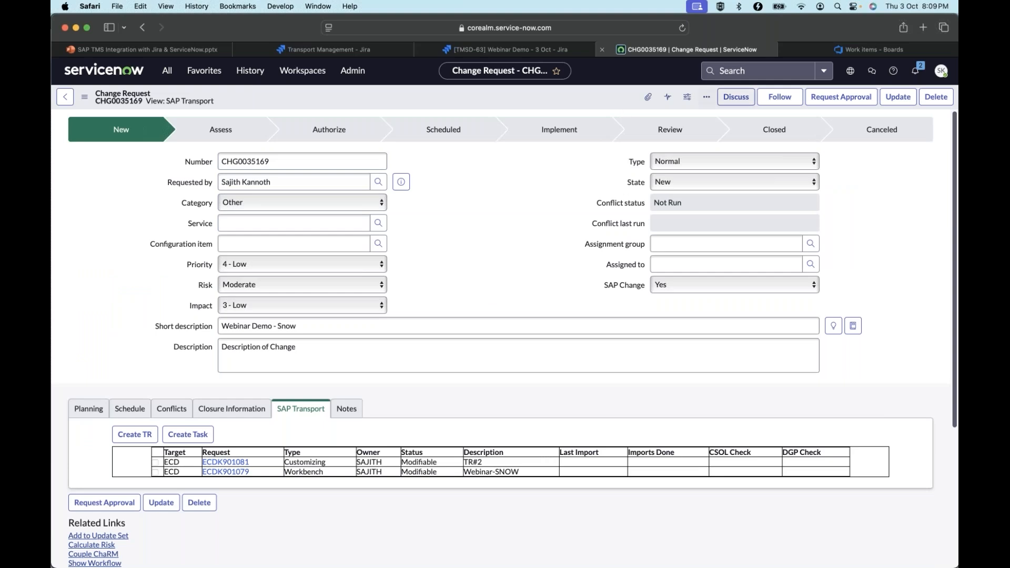
Switch to Azure DevOps and display the ECD Landscape connectivity data in Tms Connect
left_click(833, 52)
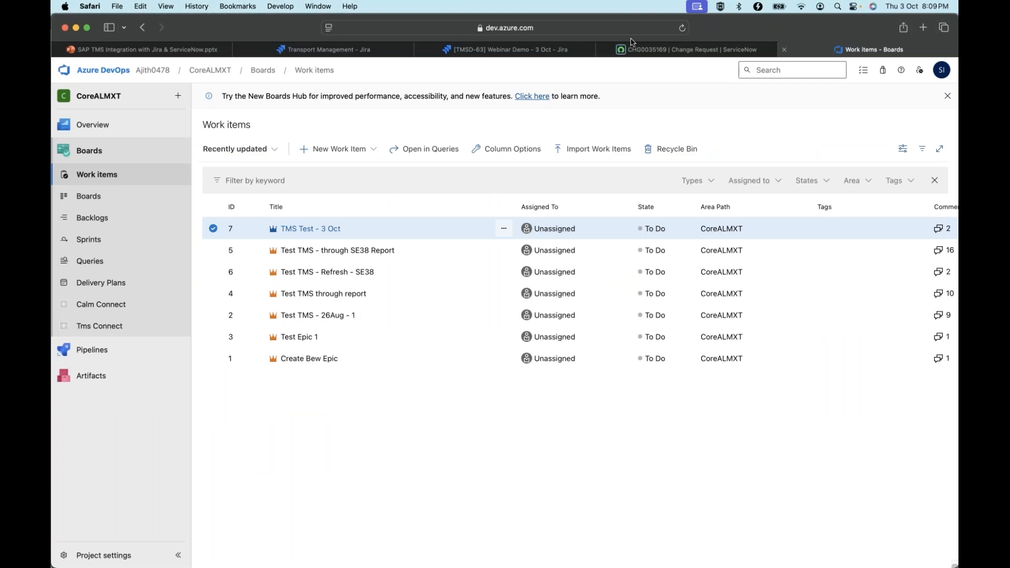
left_click(115, 328)
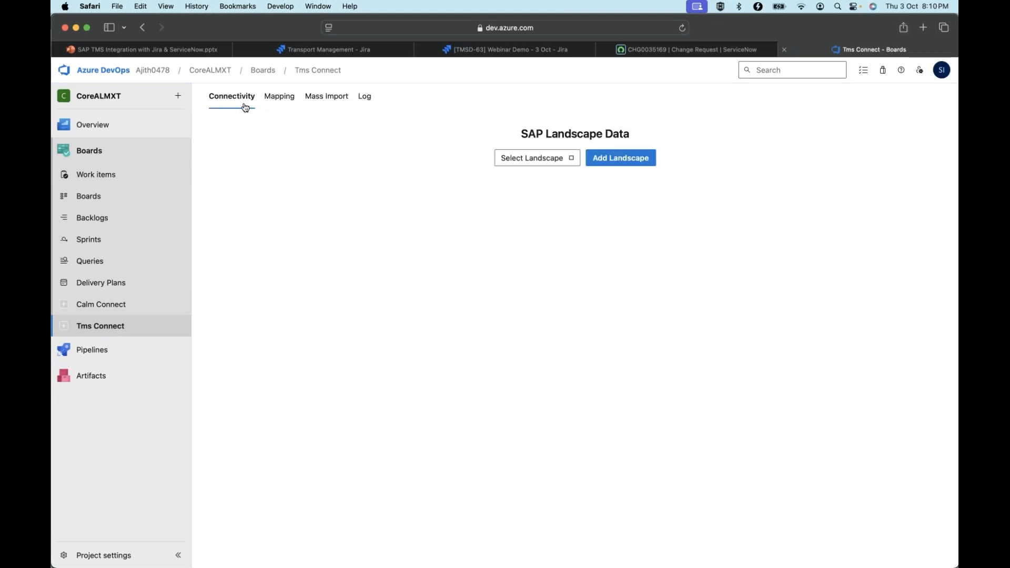
left_click(517, 161)
left_click(528, 199)
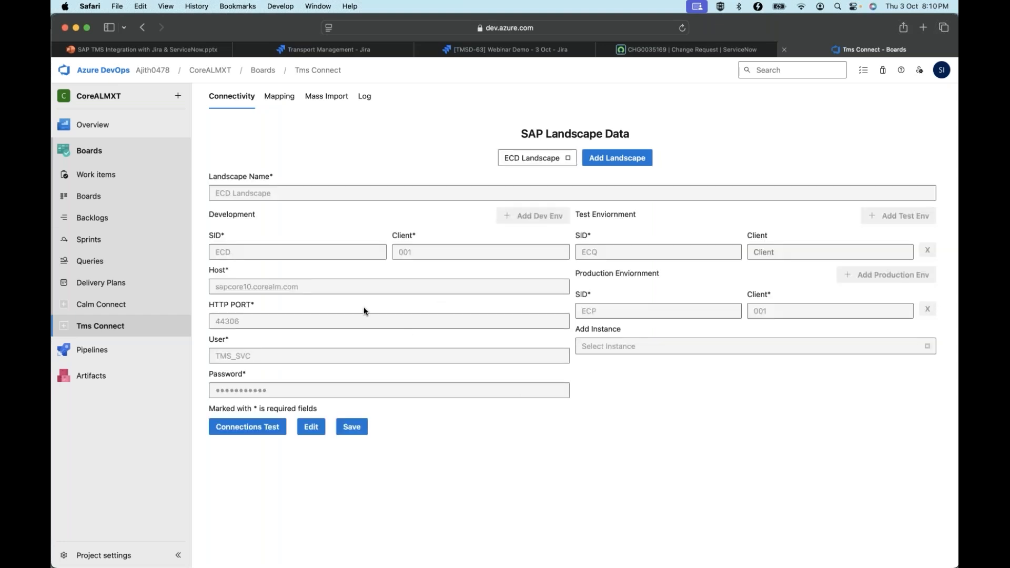
Display the Tms Connect status mapping for Azure project CoreALMXT and issue type Epic
left_click(289, 100)
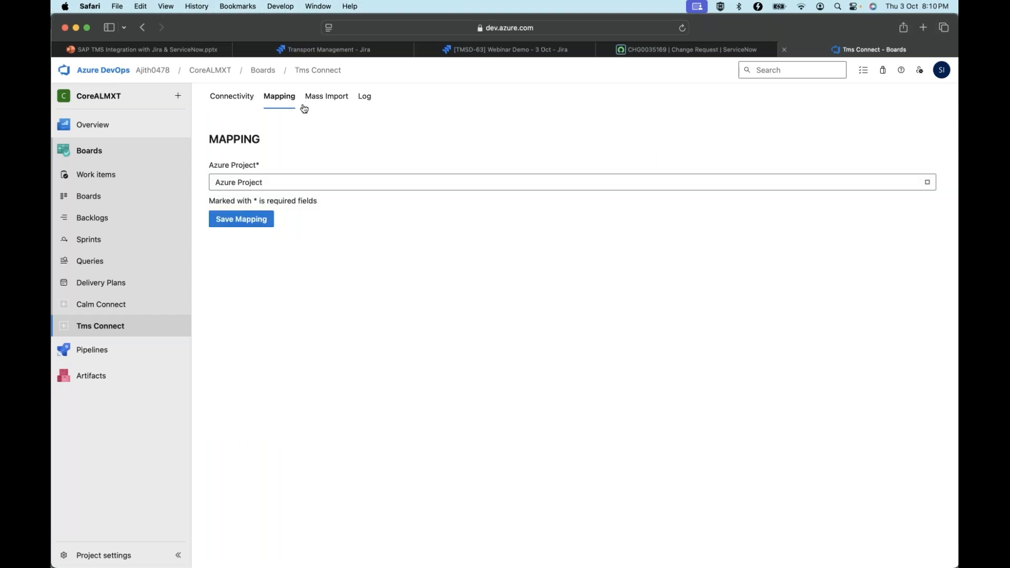
left_click(286, 187)
left_click(666, 205)
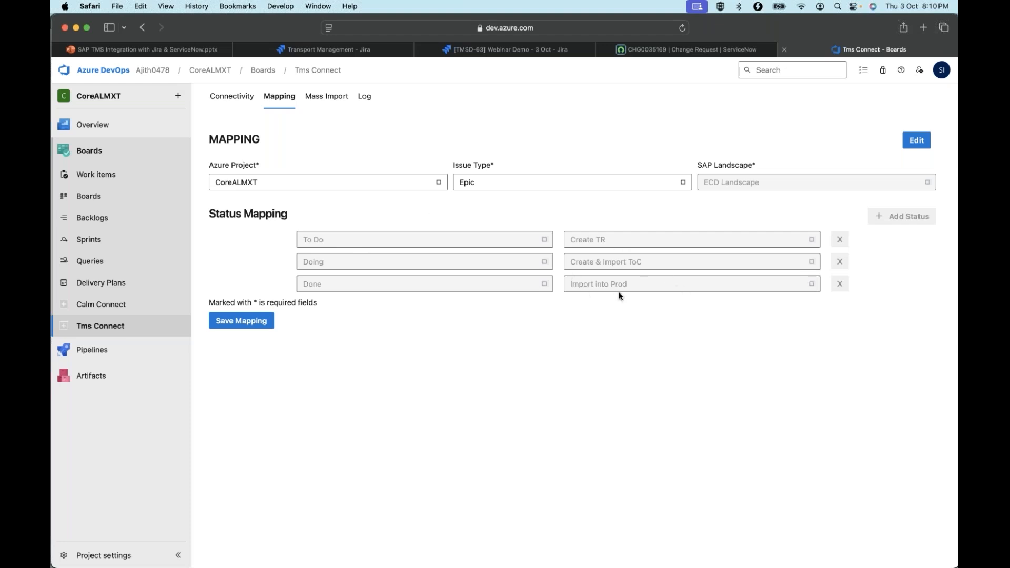
Open the work item TMS Test - 3 Oct and display its SAP transport requests
left_click(115, 175)
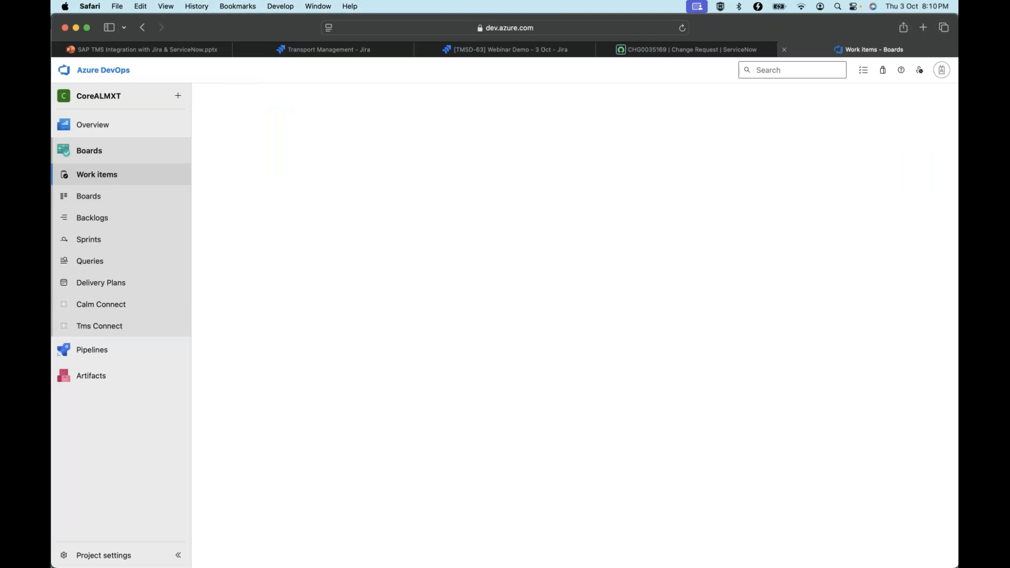
left_click(314, 229)
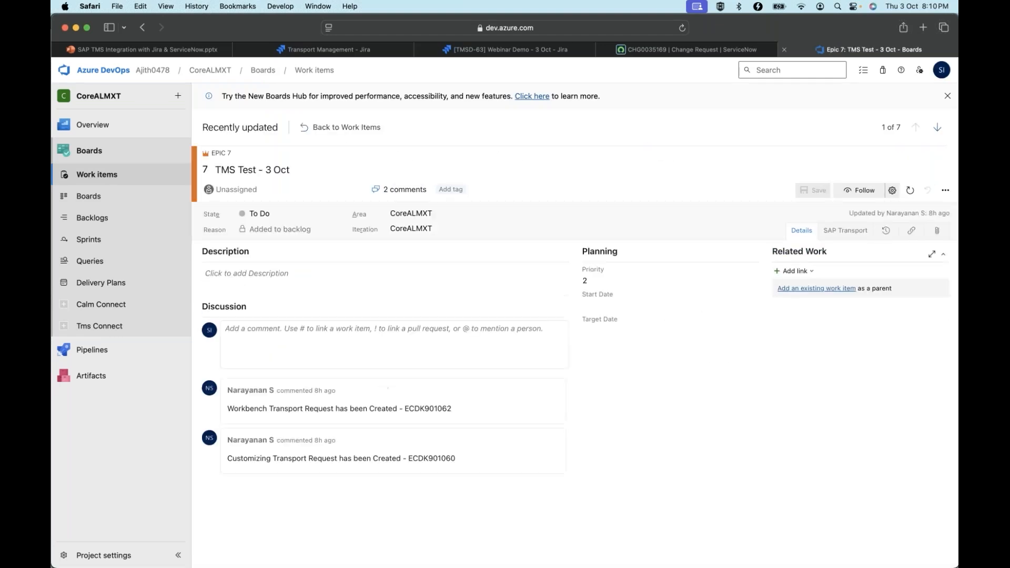
left_click(845, 232)
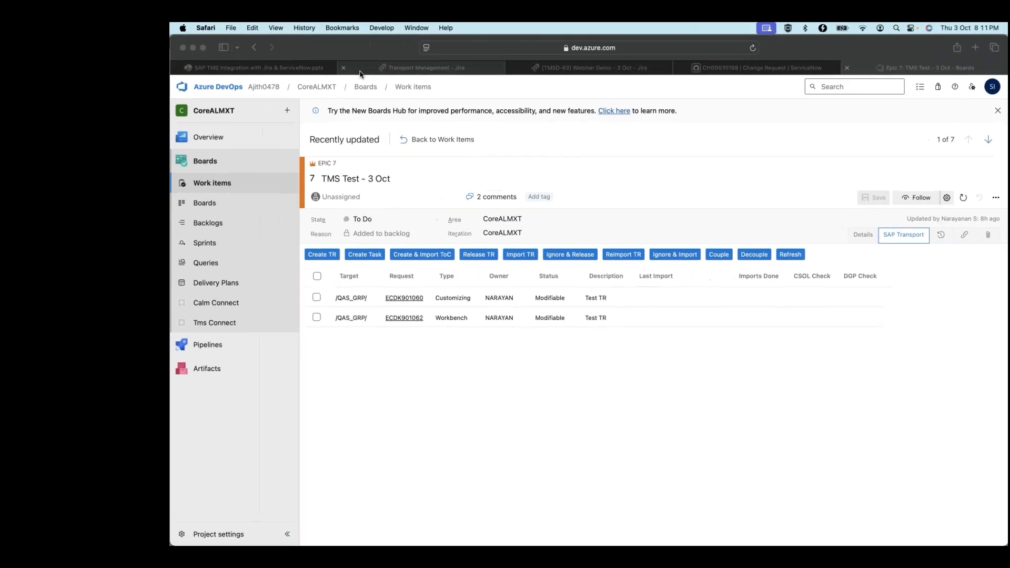
Switch to Jira, view the Transport Management status mapping, and return to issue TMSD-63
left_click(322, 51)
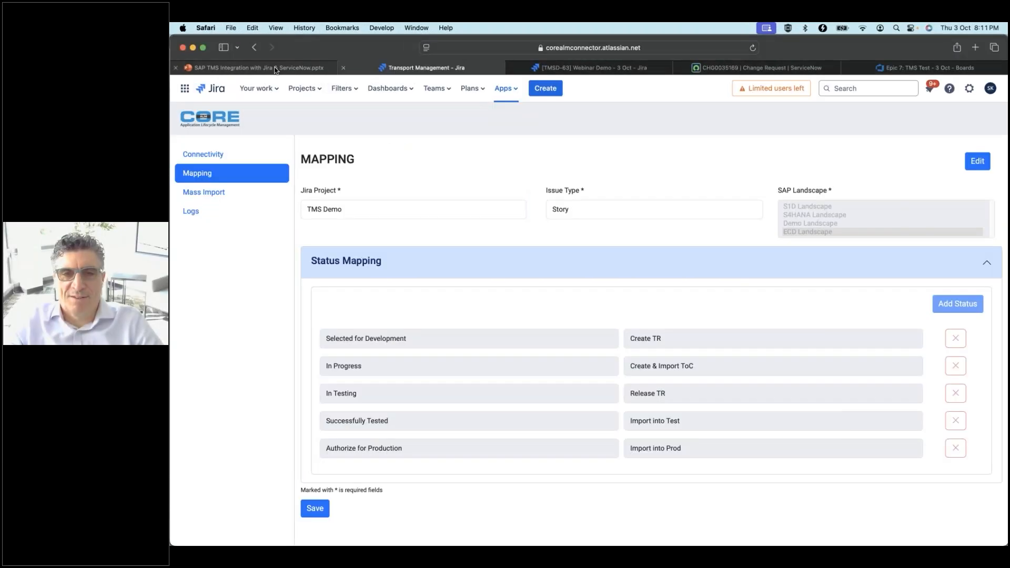
left_click(583, 72)
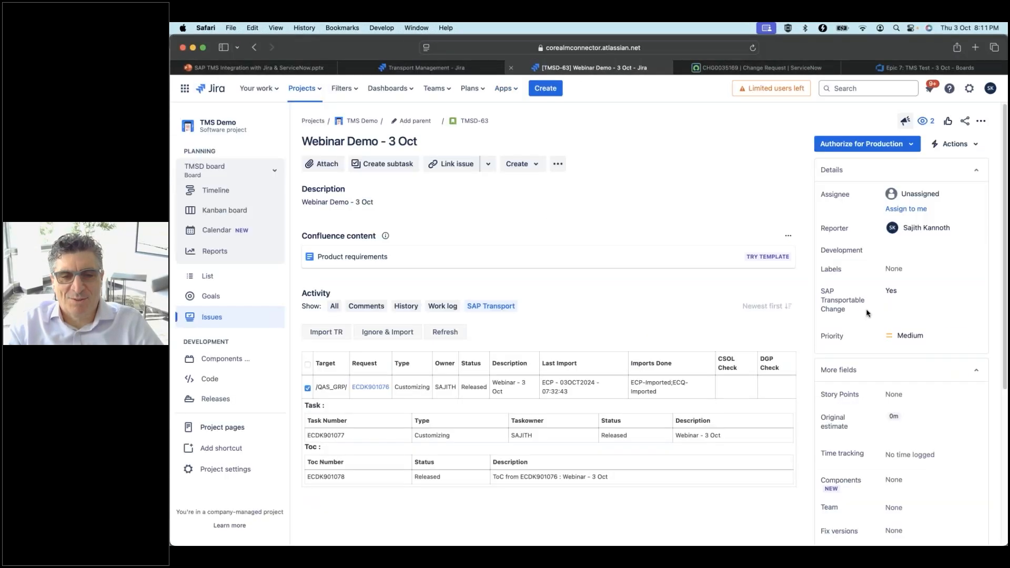